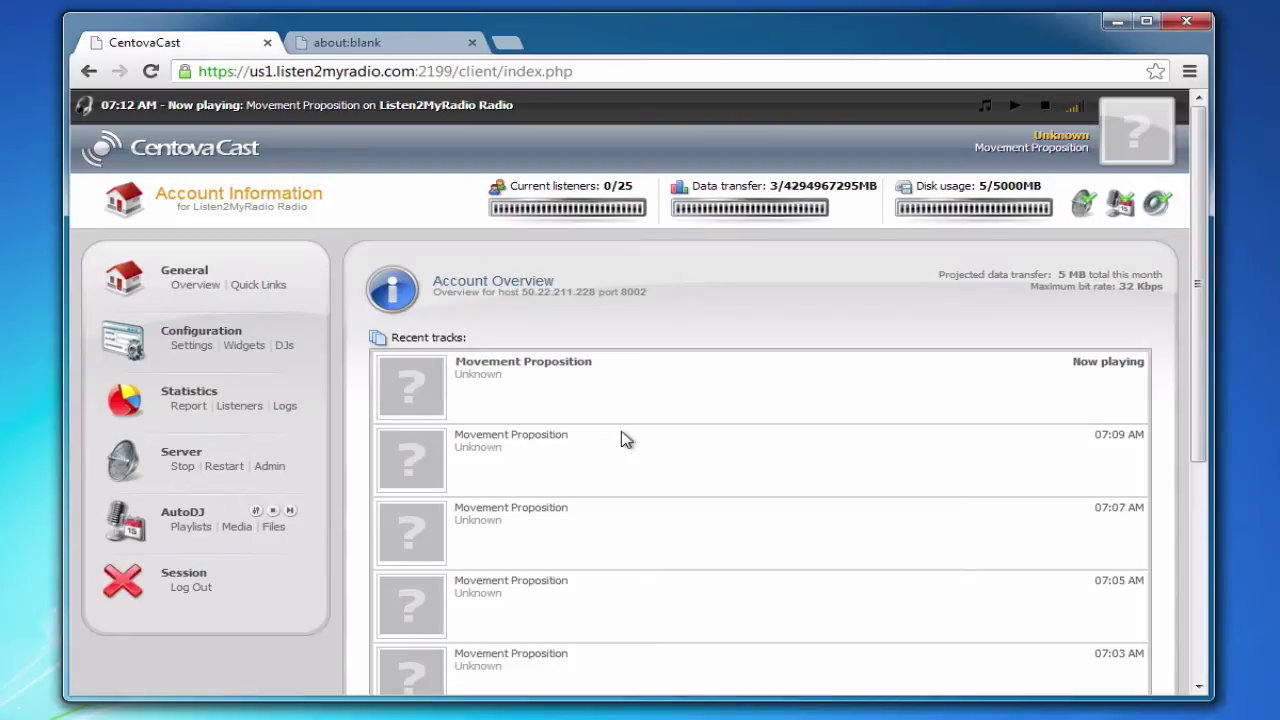
{"action": "triple_click", "coordinate": [594, 513]}
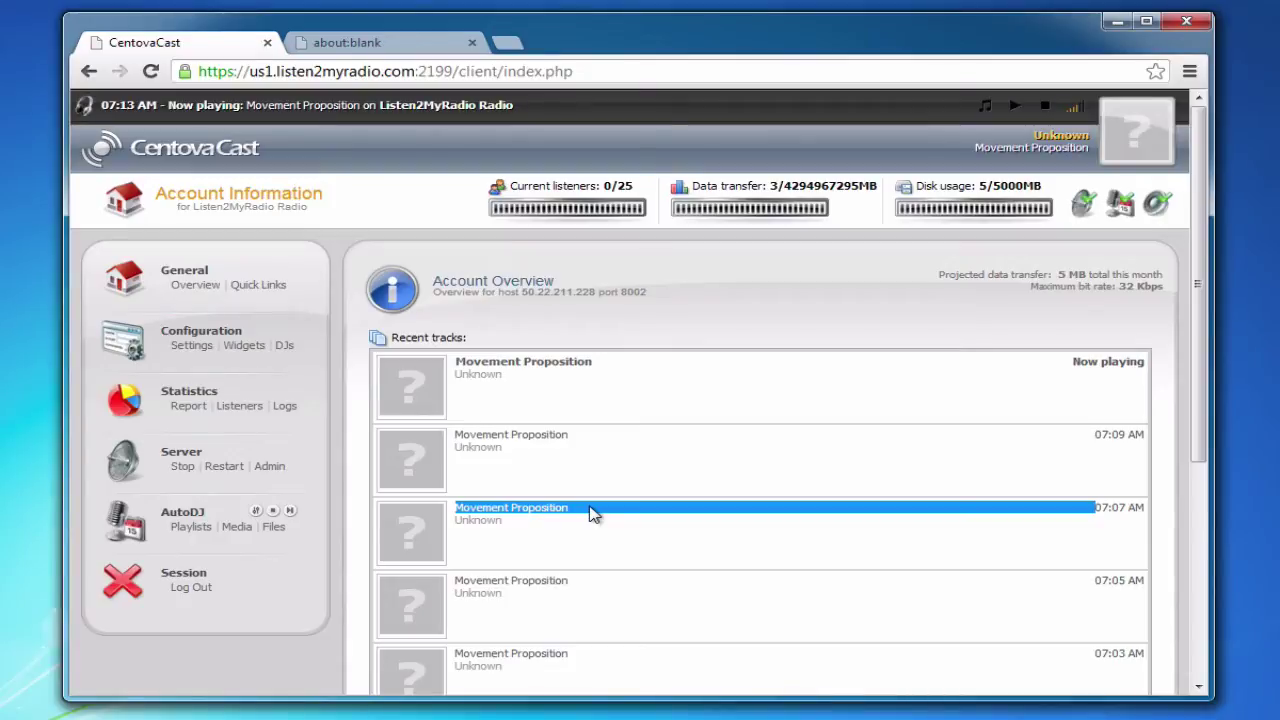
{"action": "left_click", "coordinate": [590, 513]}
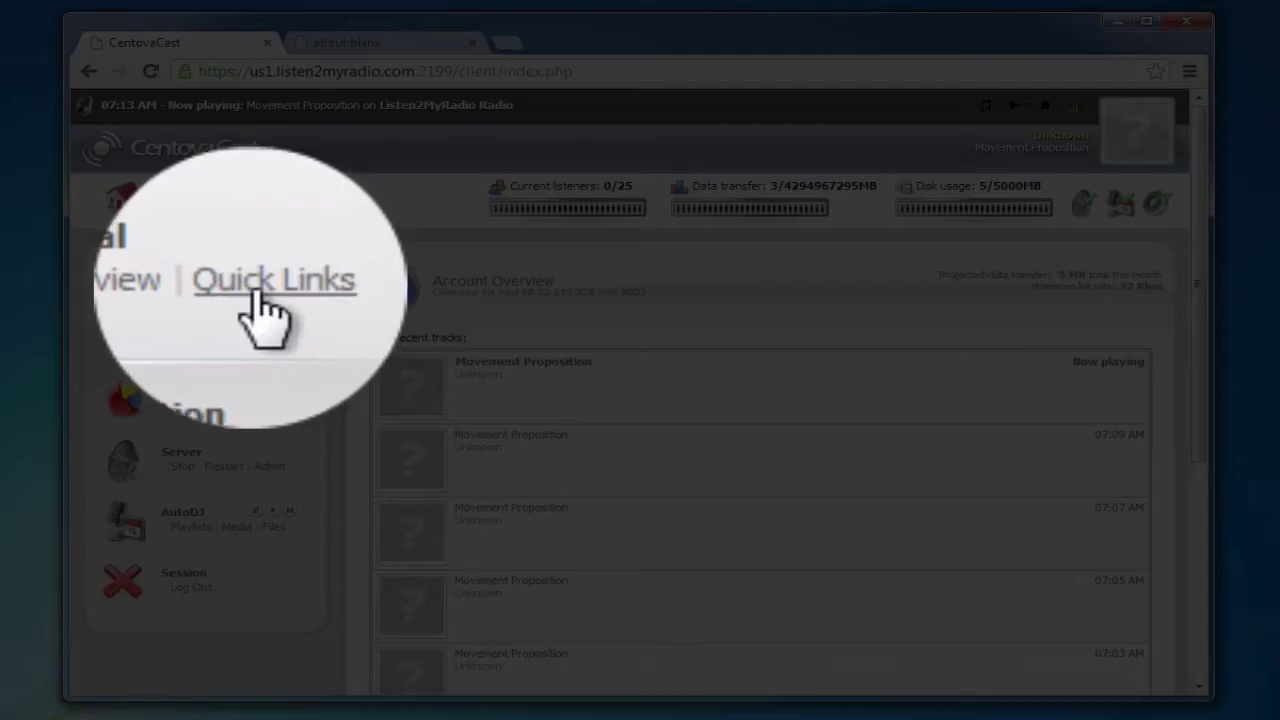
- Open the stream's Quick Links page and scroll down to Live Source Connections
{"action": "left_click", "coordinate": [258, 285]}
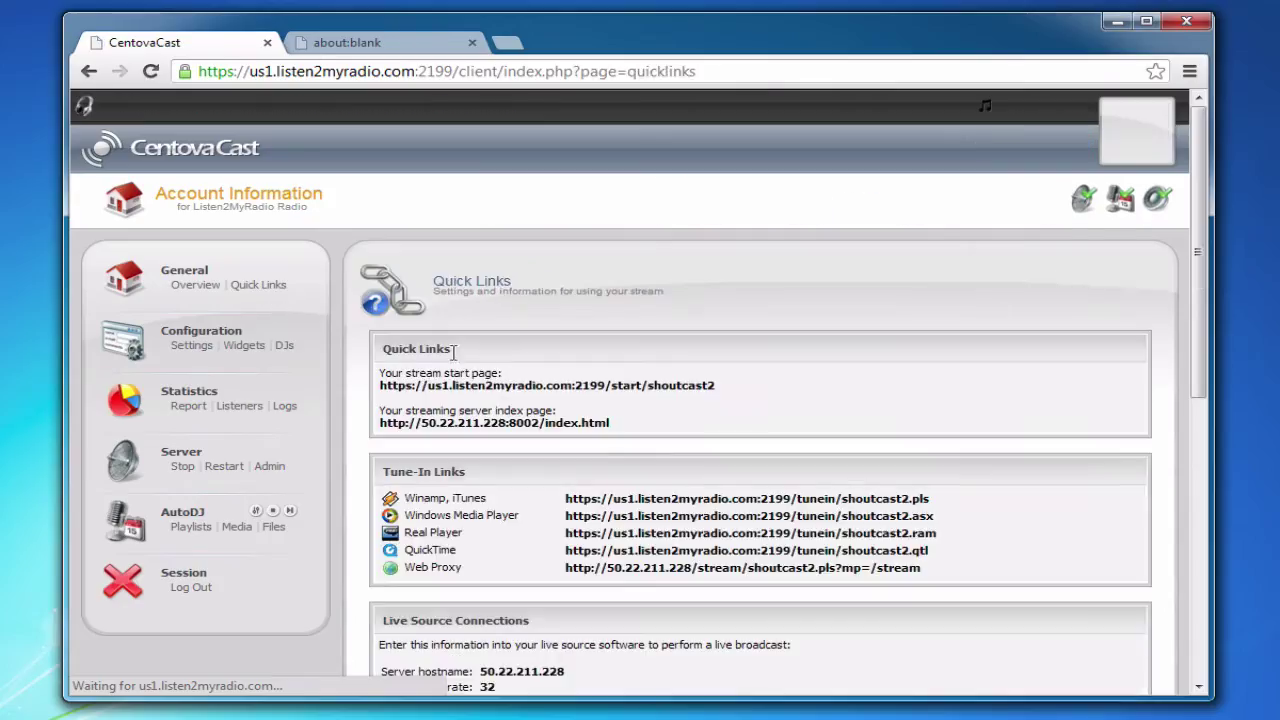
{"action": "scroll", "coordinate": [591, 471], "scroll_direction": "down", "scroll_amount": 4}
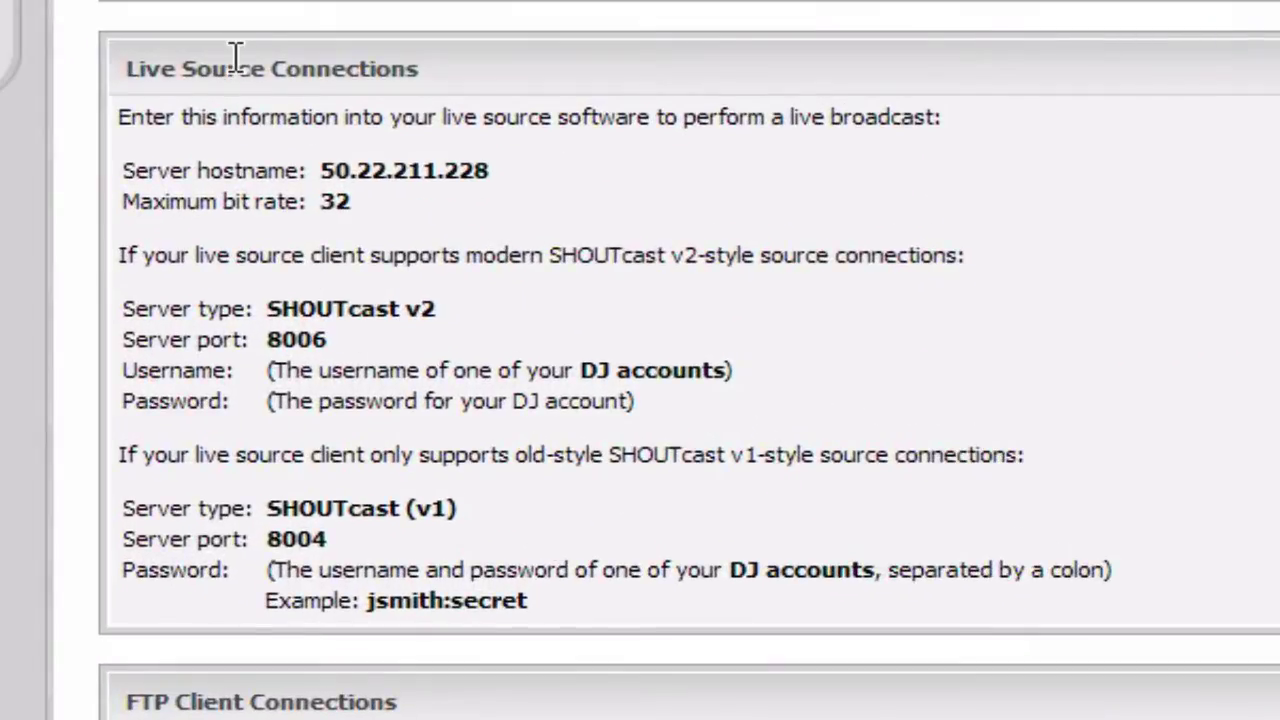
{"action": "triple_click", "coordinate": [419, 220]}
{"action": "left_click", "coordinate": [291, 68]}
- Check the SHOUTcast v1 (port 8004) and v2 (port 8006) live source details on 50.22.211.228
{"action": "left_click_drag", "start_coordinate": [168, 300], "coordinate": [395, 300]}
{"action": "left_click", "coordinate": [224, 562]}
{"action": "mouse_move", "coordinate": [122, 508]}
{"action": "left_mouse_down"}
{"action": "mouse_move", "coordinate": [451, 506]}
{"action": "mouse_move", "coordinate": [118, 509]}
{"action": "left_mouse_up"}
{"action": "left_click", "coordinate": [460, 512]}
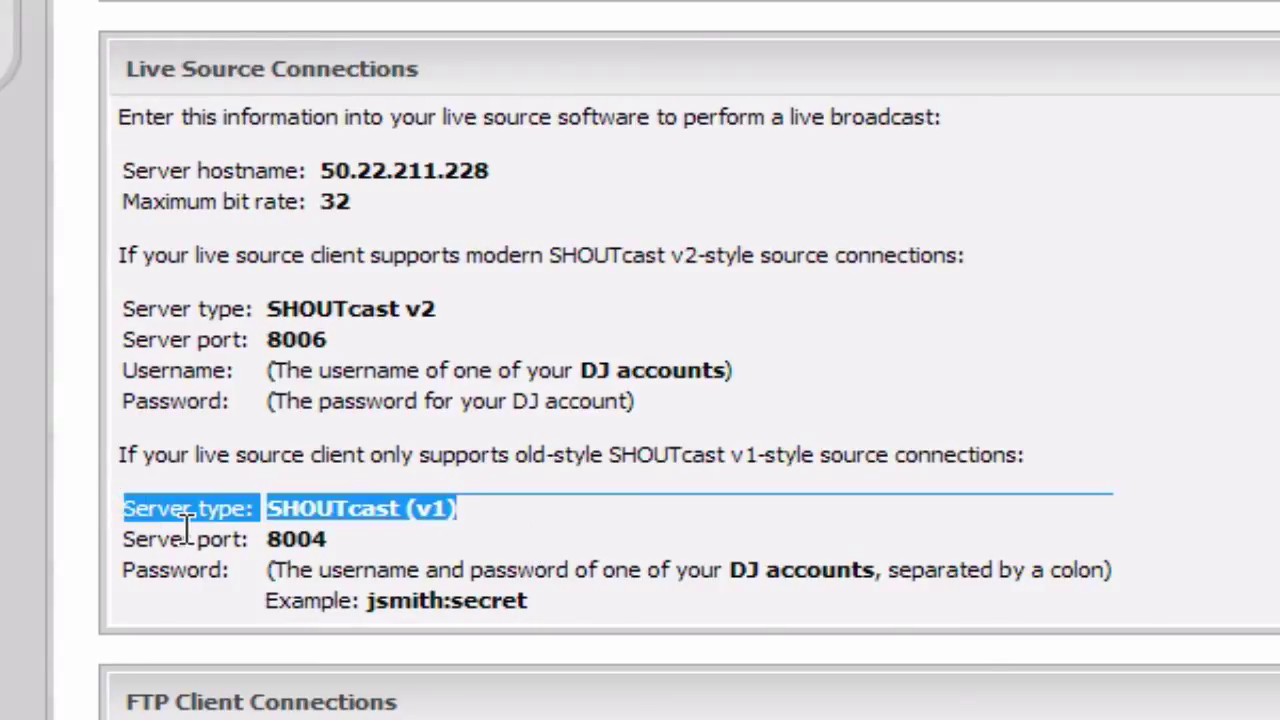
{"action": "left_click", "coordinate": [176, 529]}
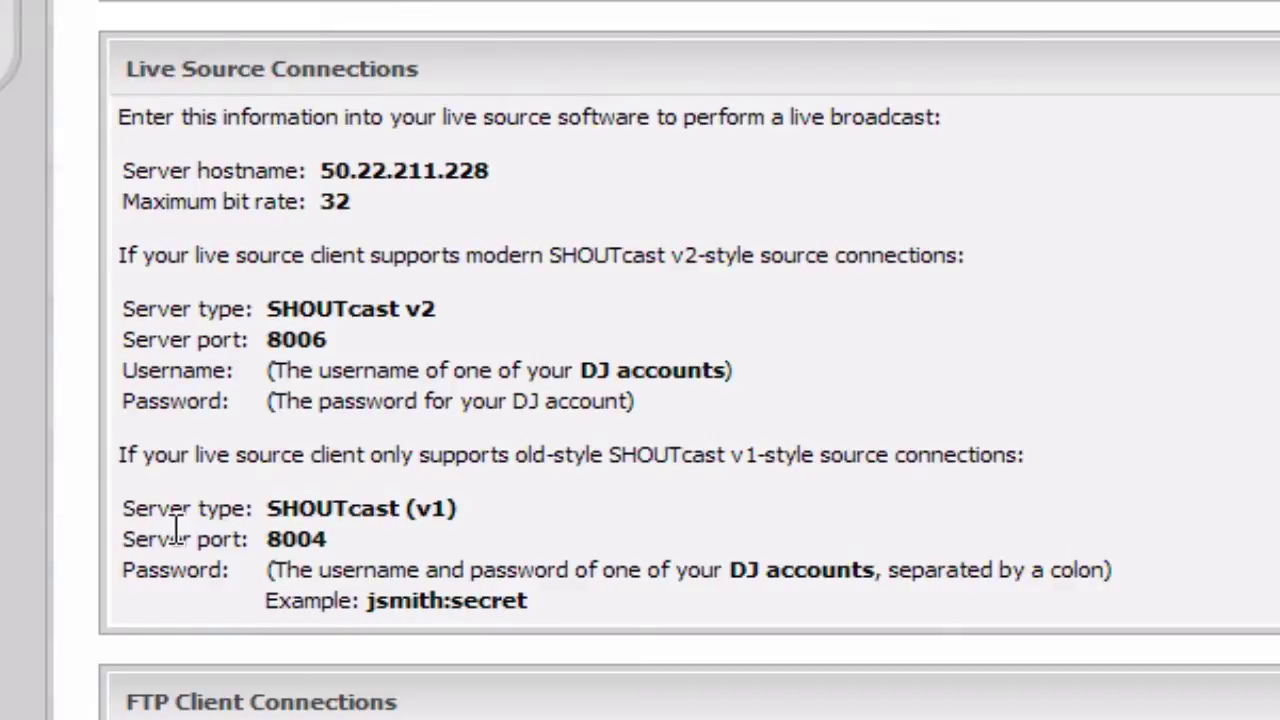
{"action": "double_click", "coordinate": [374, 308]}
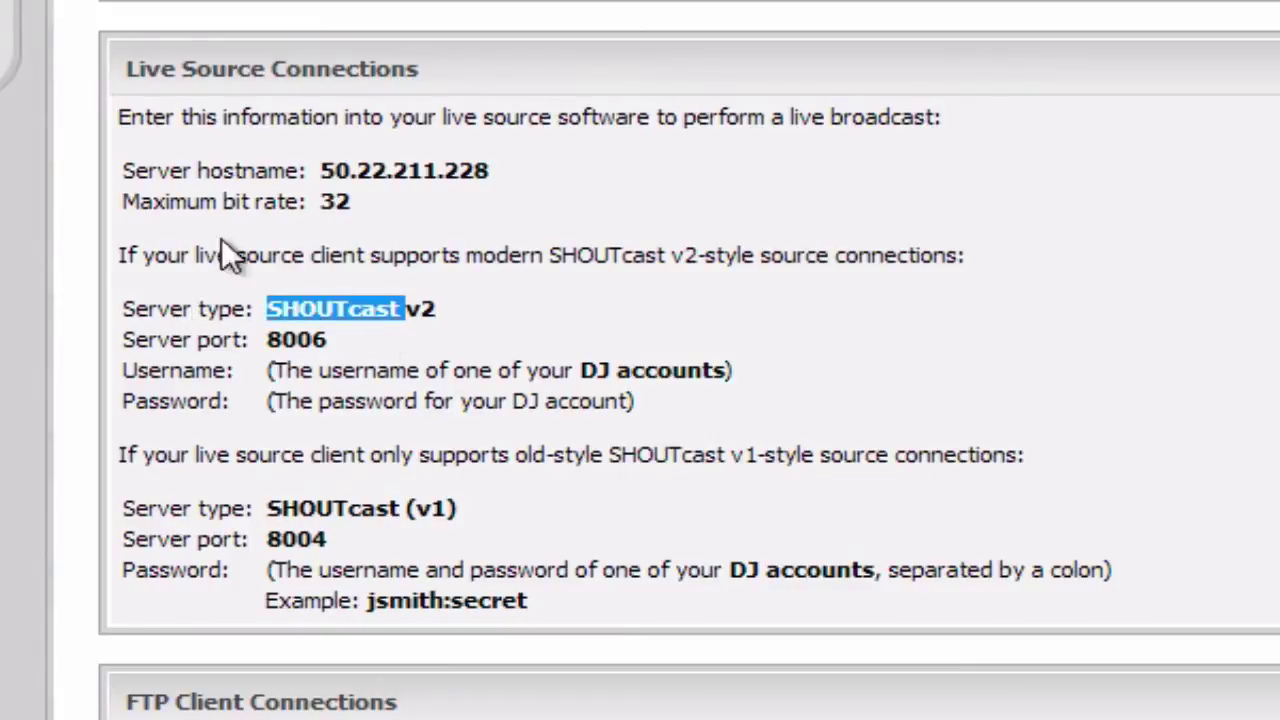
{"action": "left_click", "coordinate": [447, 320]}
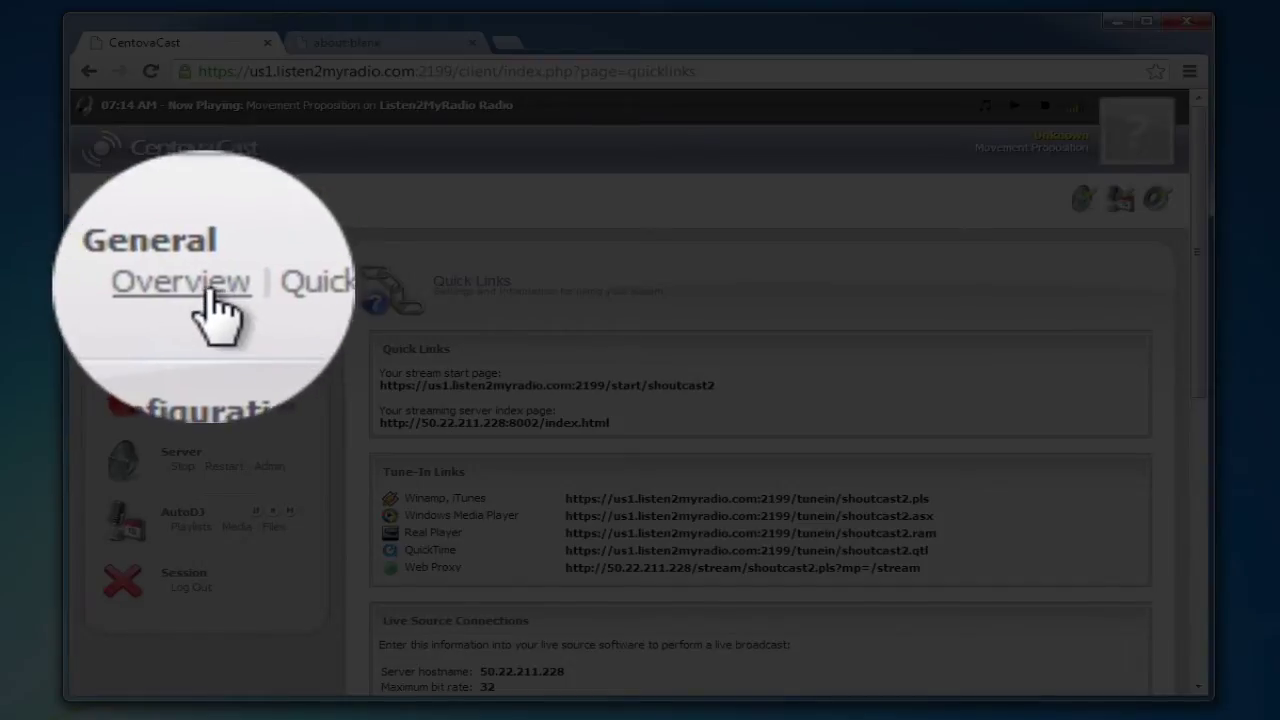
- Return to the account overview, then open the Configuration Settings page
{"action": "left_click", "coordinate": [190, 284]}
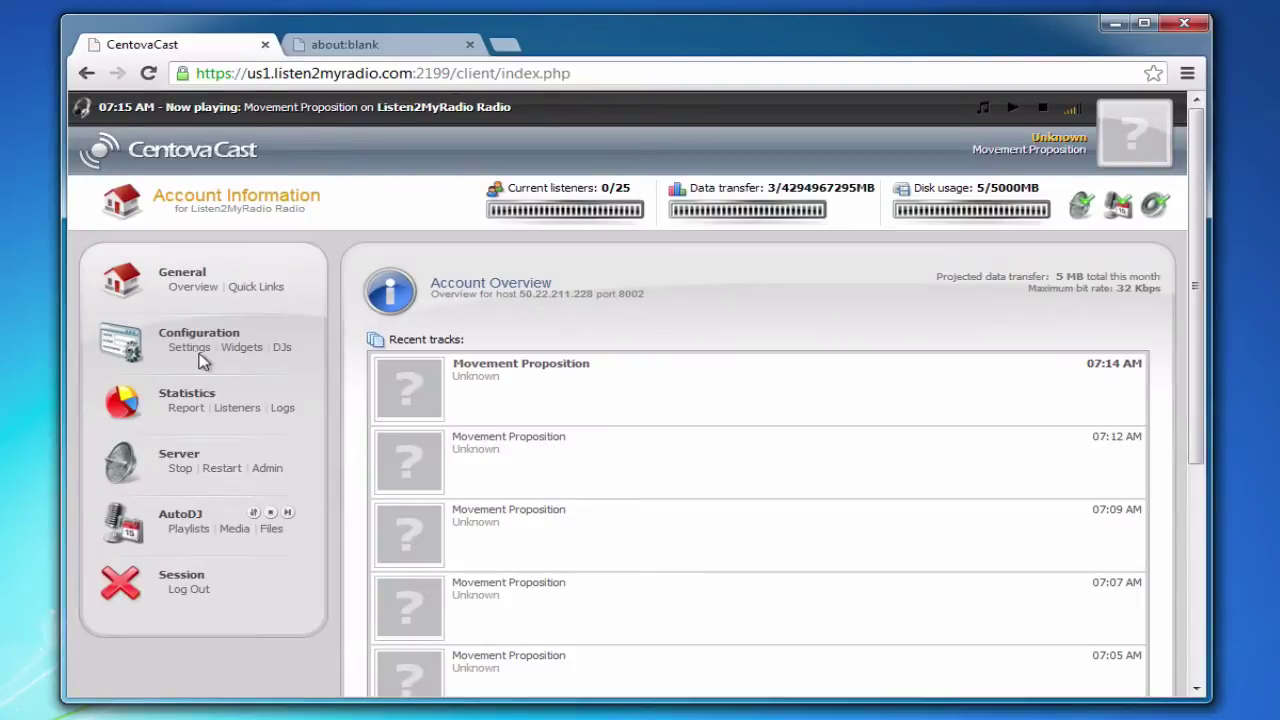
{"action": "left_click", "coordinate": [199, 358]}
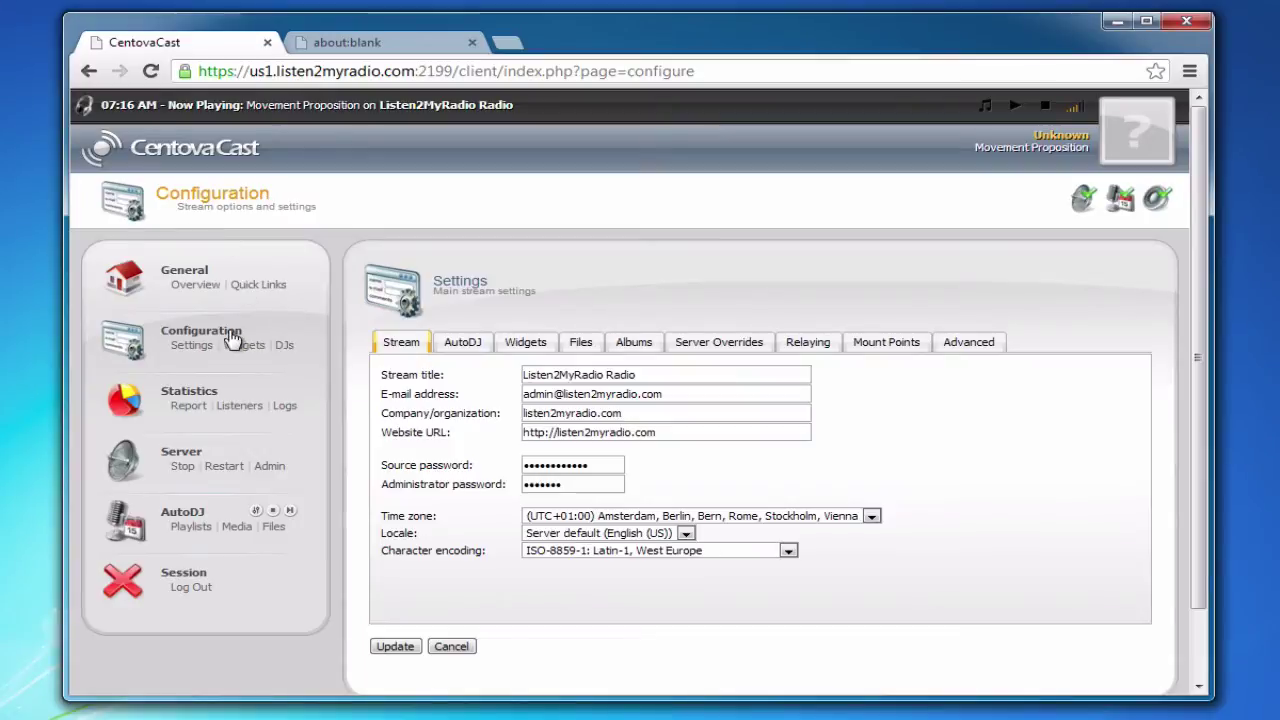
{"action": "left_click", "coordinate": [195, 284]}
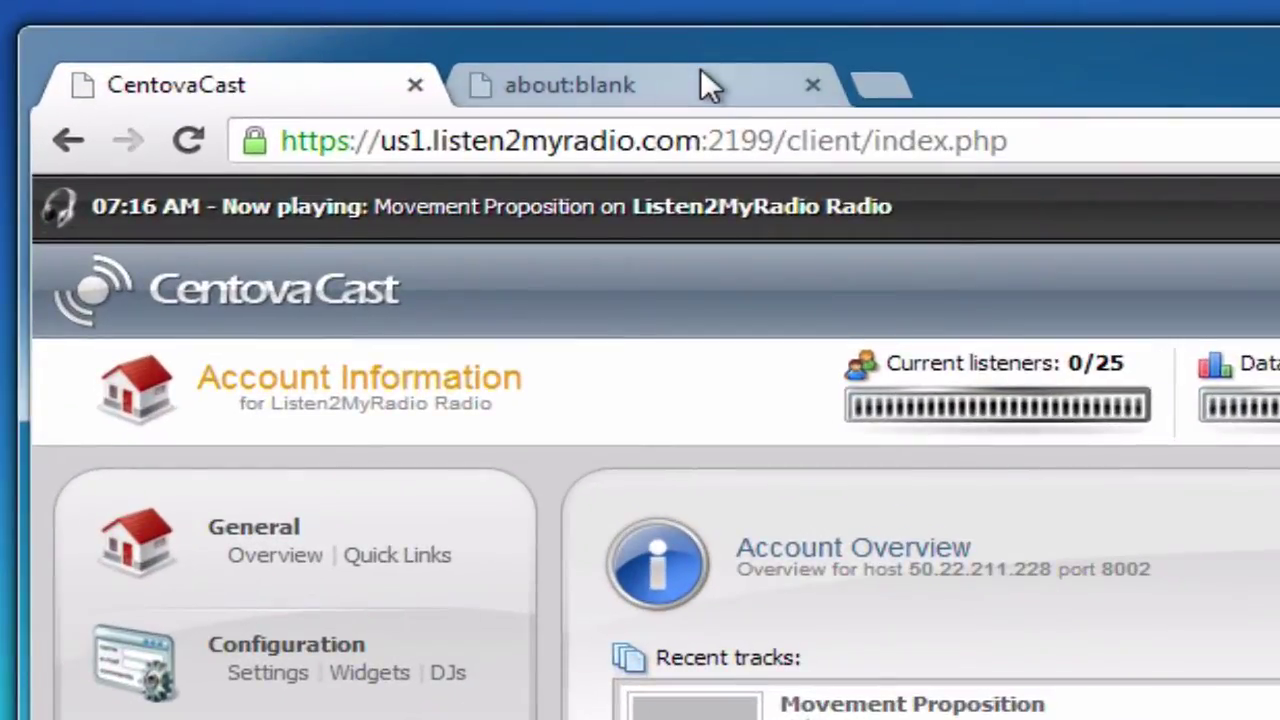
- Load winamp.com in the blank second Chrome tab
{"action": "left_click", "coordinate": [700, 83]}
{"action": "left_click", "coordinate": [783, 151]}
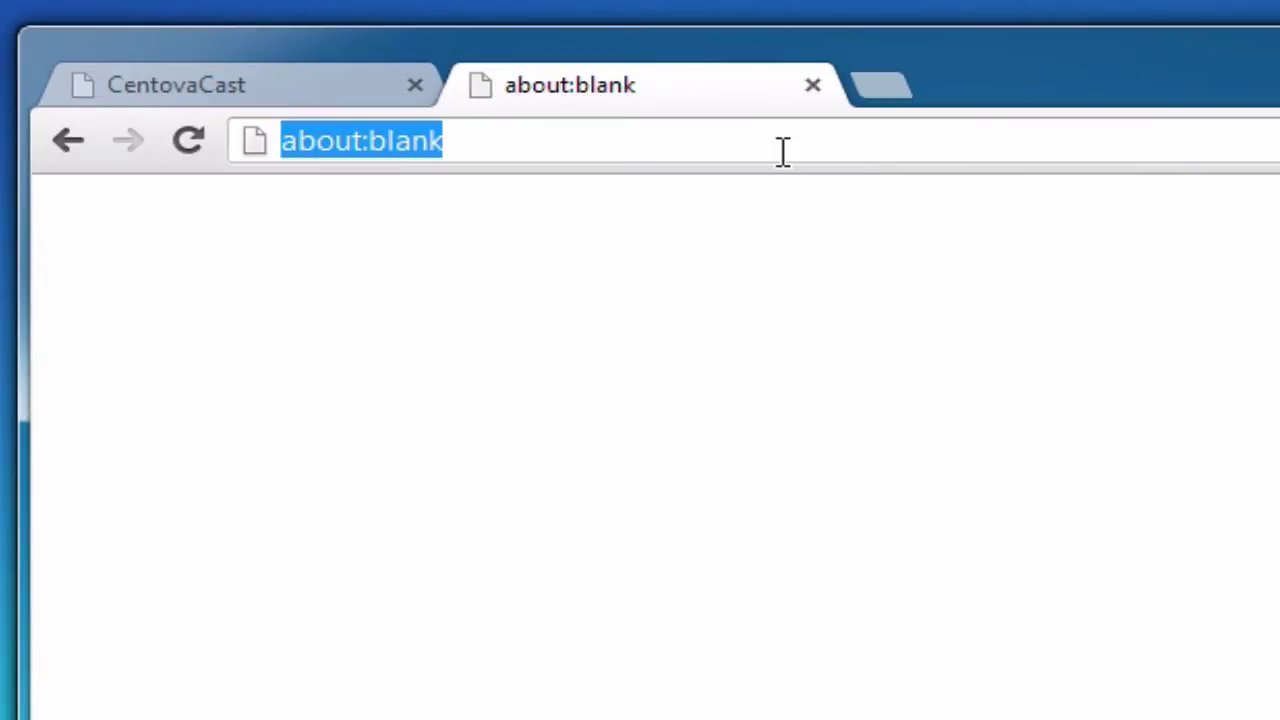
{"action": "type", "text": "winamp.com"}
{"action": "key", "text": "Return"}
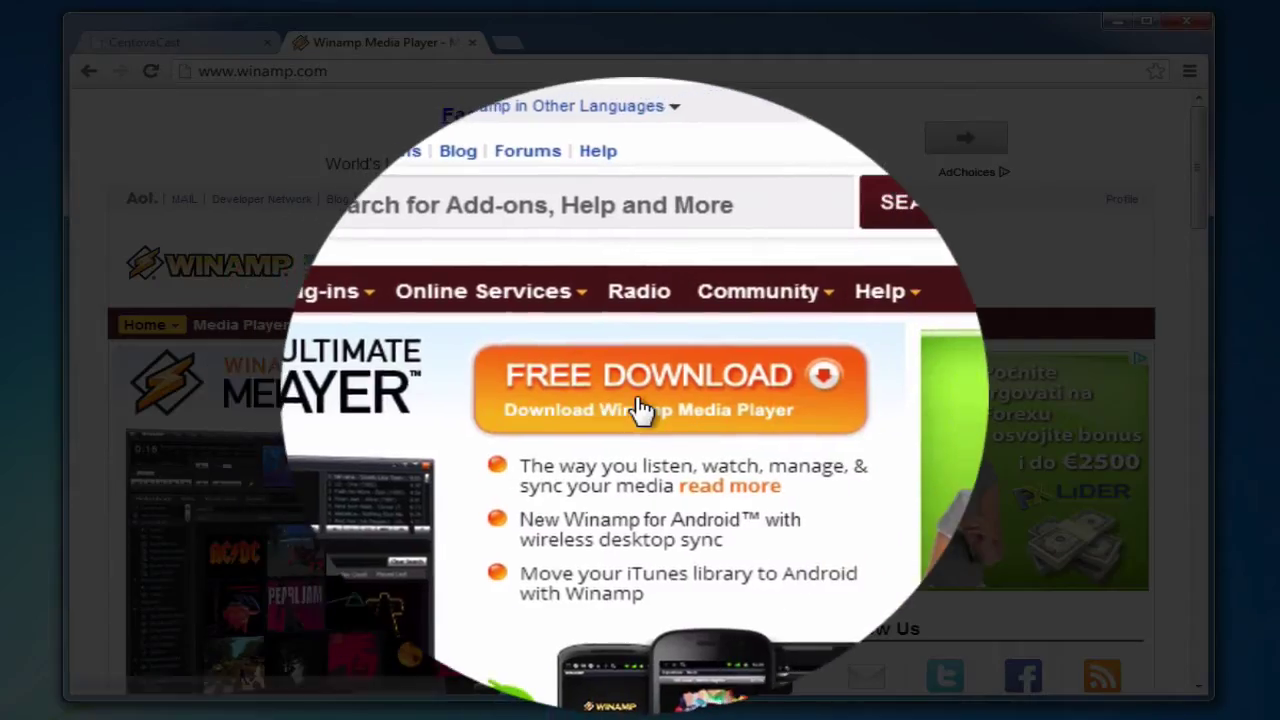
- Download the free Winamp Standard installer (Winamp 5.63, 16.5 MB) and open it
{"action": "left_click", "coordinate": [638, 408]}
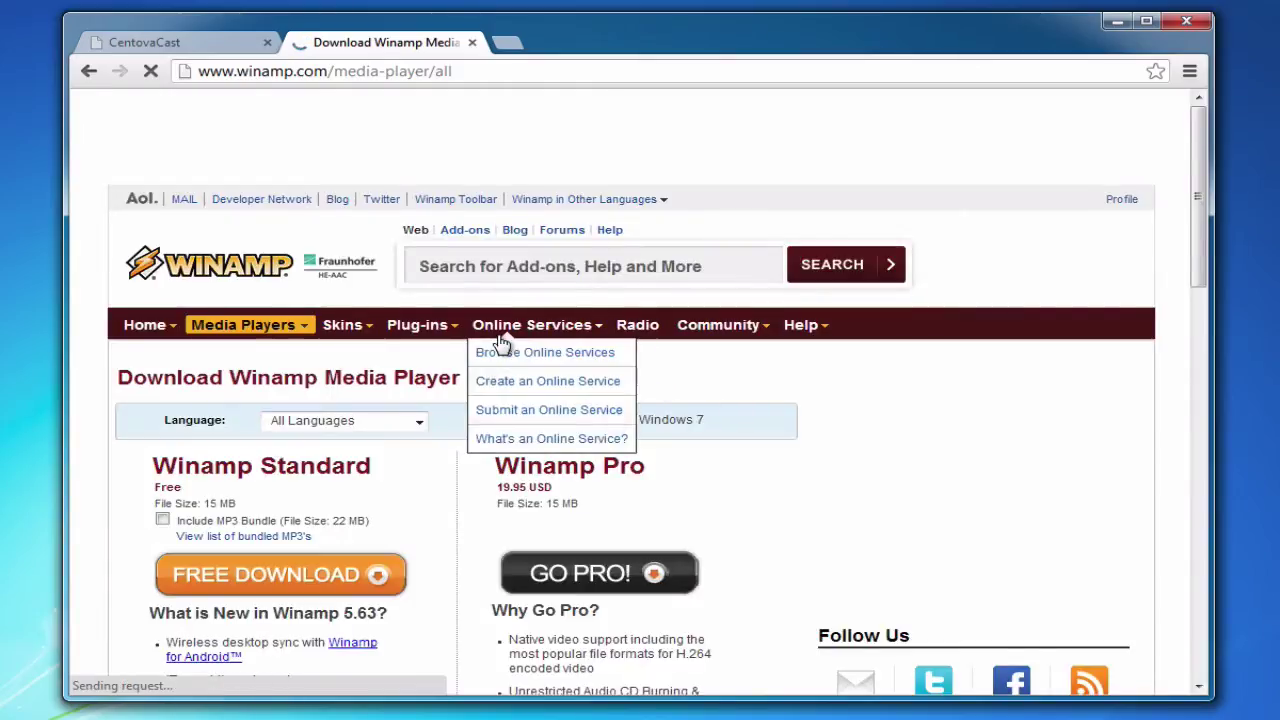
{"action": "scroll", "coordinate": [509, 337], "scroll_direction": "down", "scroll_amount": 4}
{"action": "scroll", "coordinate": [490, 350], "scroll_direction": "up", "scroll_amount": 2}
{"action": "scroll", "coordinate": [487, 350], "scroll_direction": "up", "scroll_amount": 2}
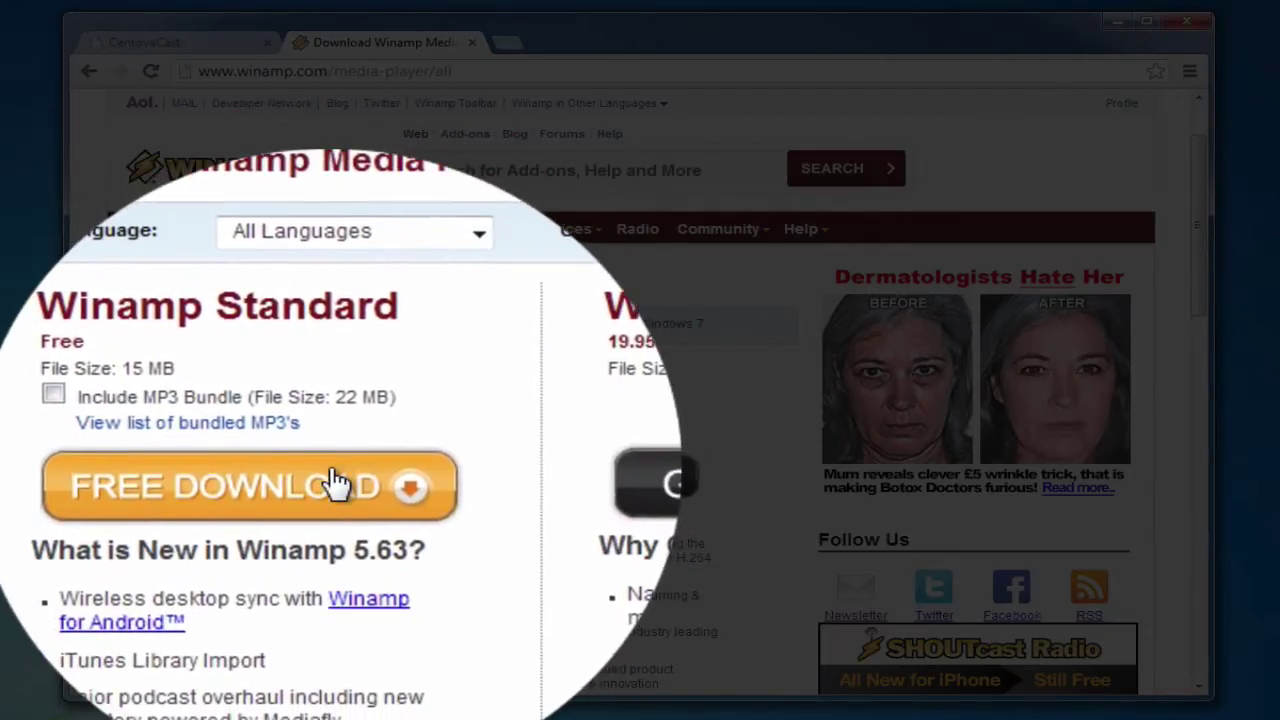
{"action": "left_click", "coordinate": [313, 484]}
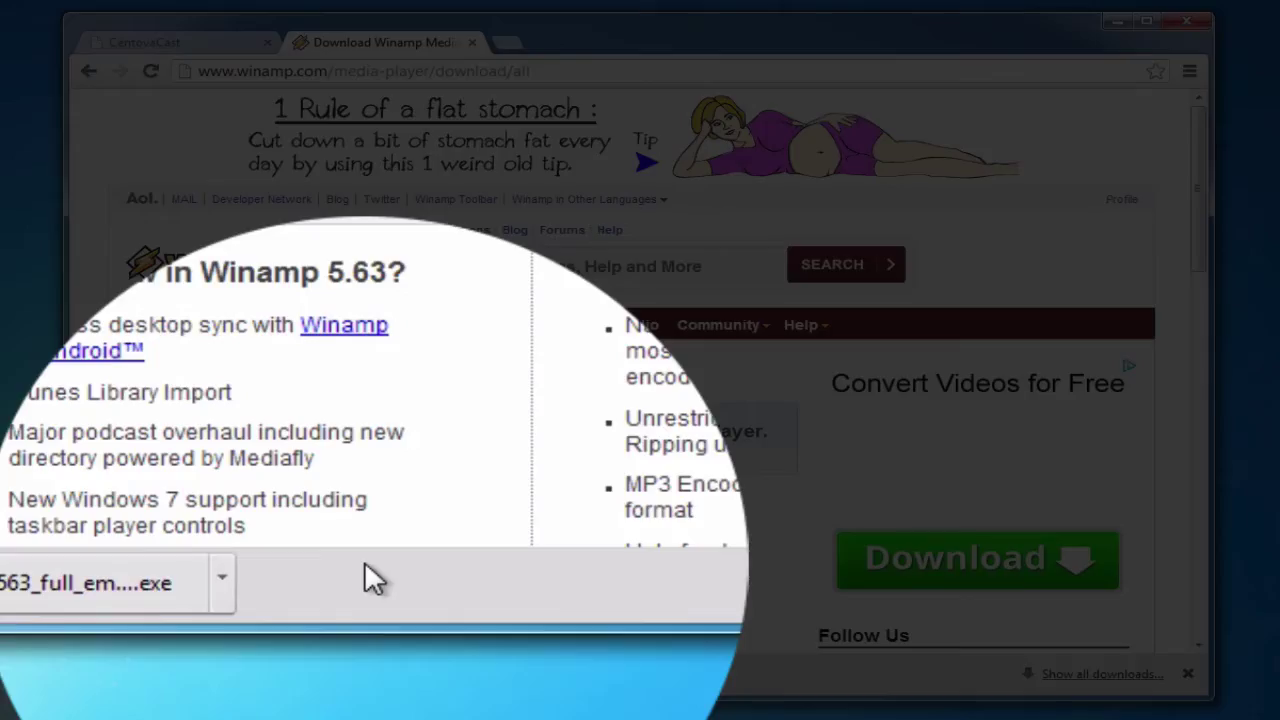
{"action": "left_click", "coordinate": [204, 565]}
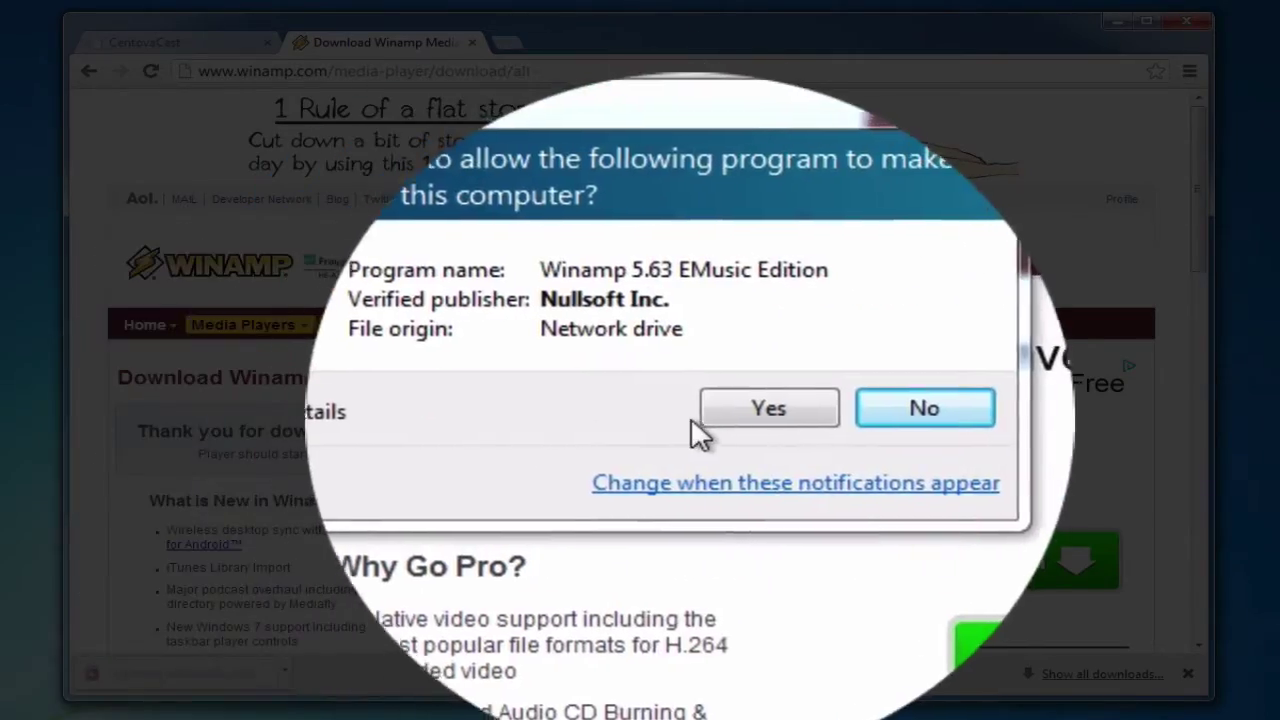
- Run the Winamp installer in English, accepting the license and default folder, components and start options
{"action": "left_click", "coordinate": [760, 410]}
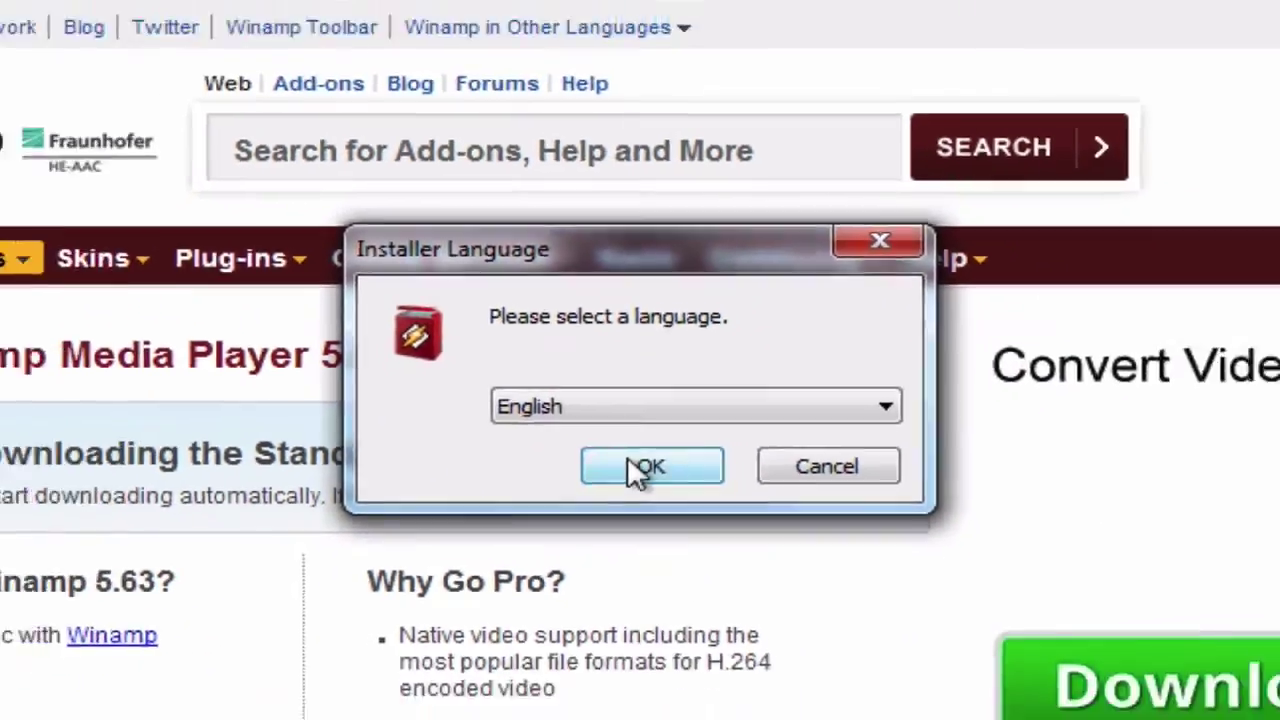
{"action": "left_click", "coordinate": [640, 483]}
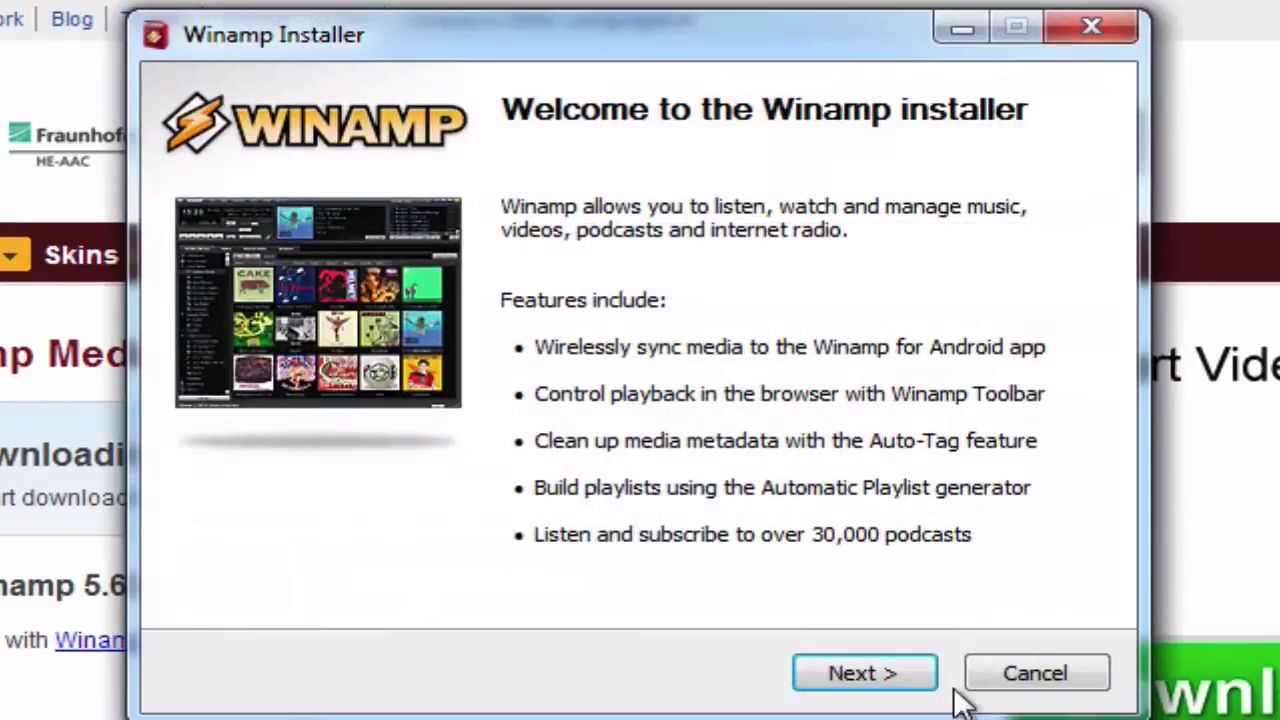
{"action": "left_click", "coordinate": [870, 672]}
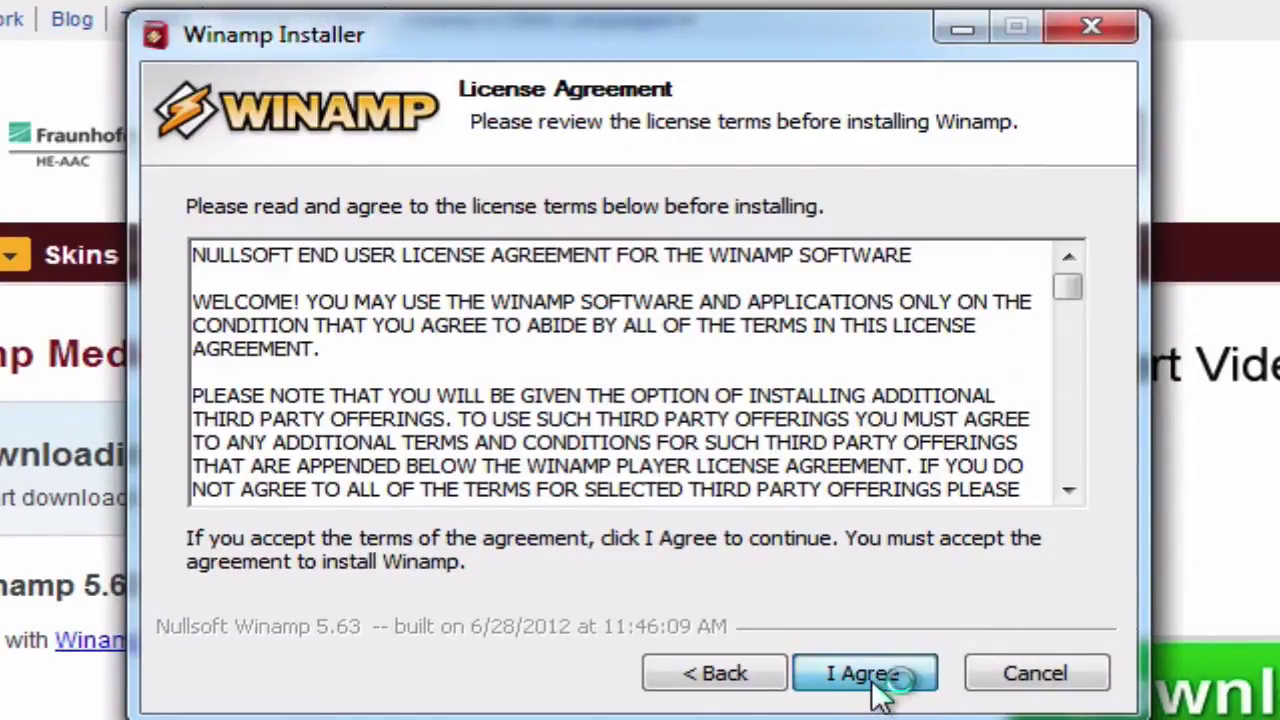
{"action": "left_click", "coordinate": [864, 684]}
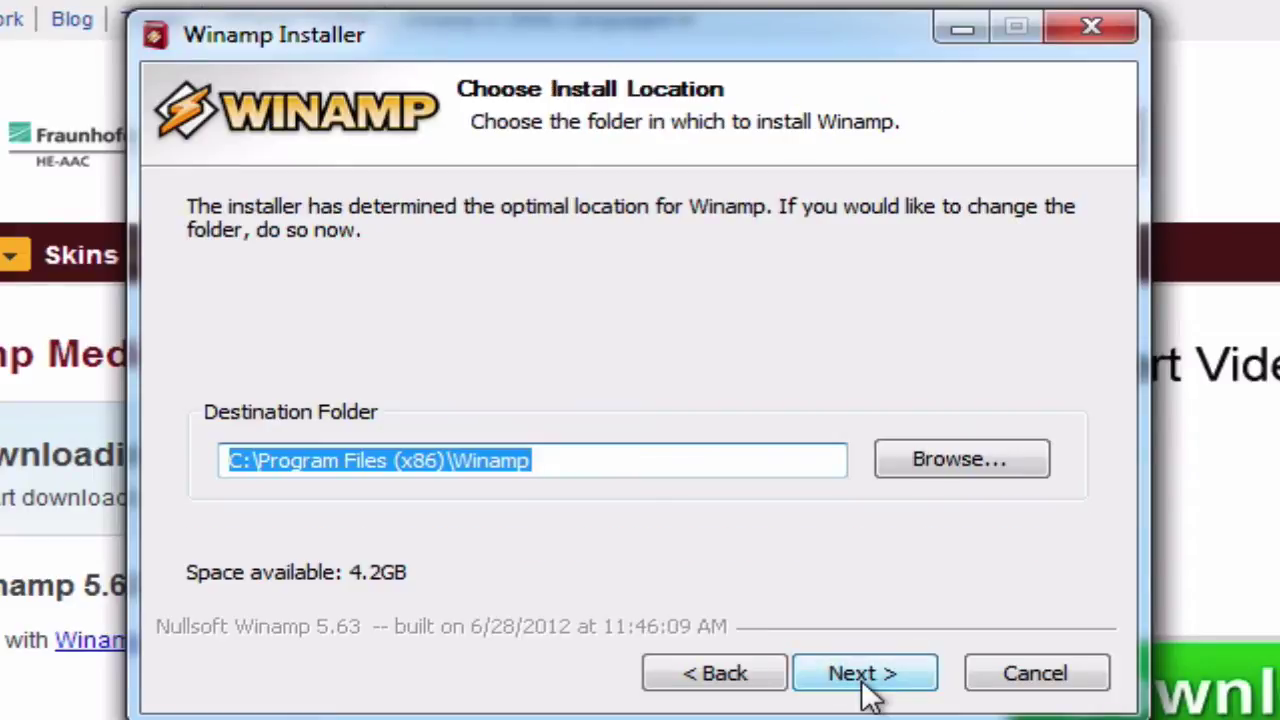
{"action": "left_click", "coordinate": [866, 686]}
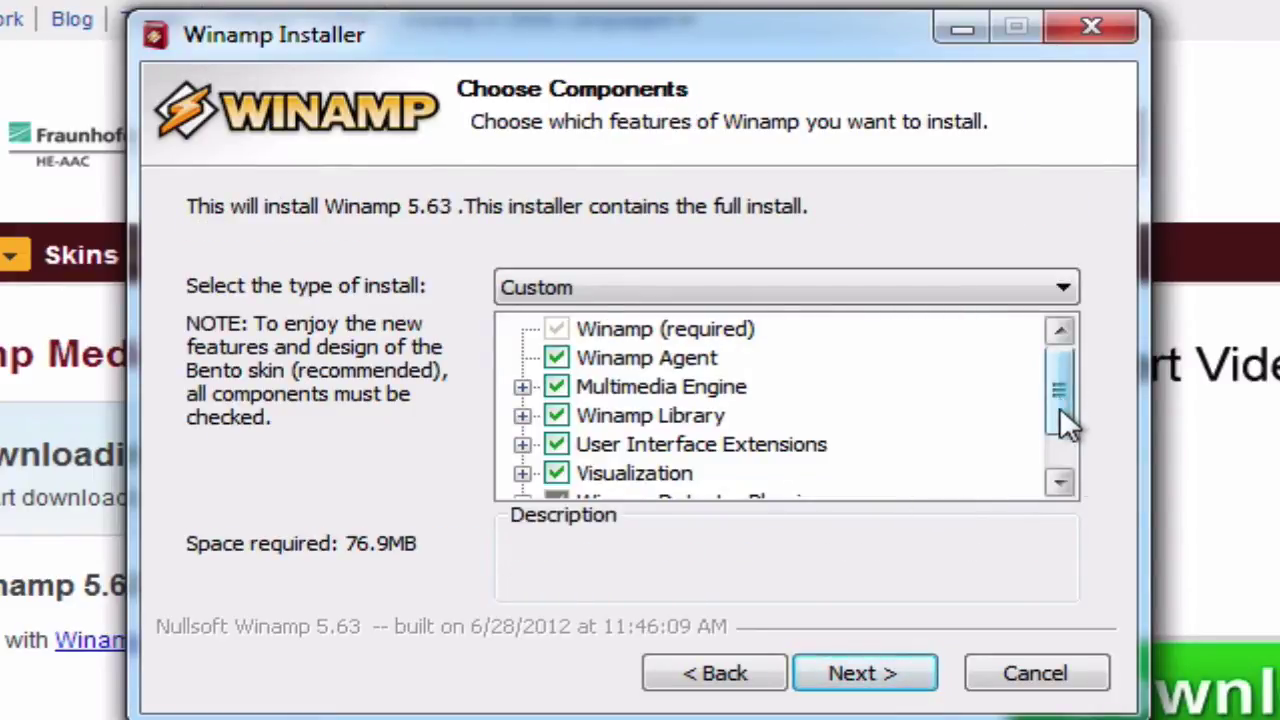
{"action": "mouse_move", "coordinate": [1060, 407]}
{"action": "left_mouse_down"}
{"action": "mouse_move", "coordinate": [1071, 446]}
{"action": "mouse_move", "coordinate": [1062, 400]}
{"action": "left_mouse_up"}
{"action": "left_click", "coordinate": [851, 678]}
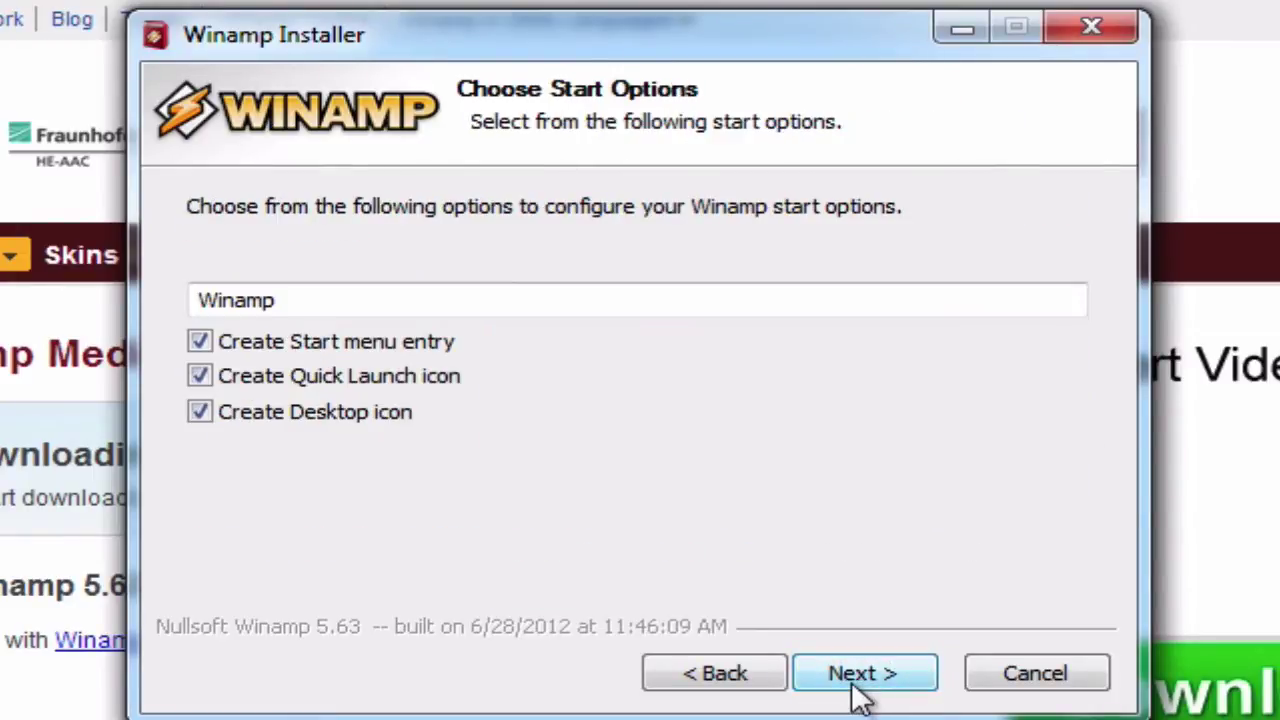
{"action": "left_click", "coordinate": [851, 684]}
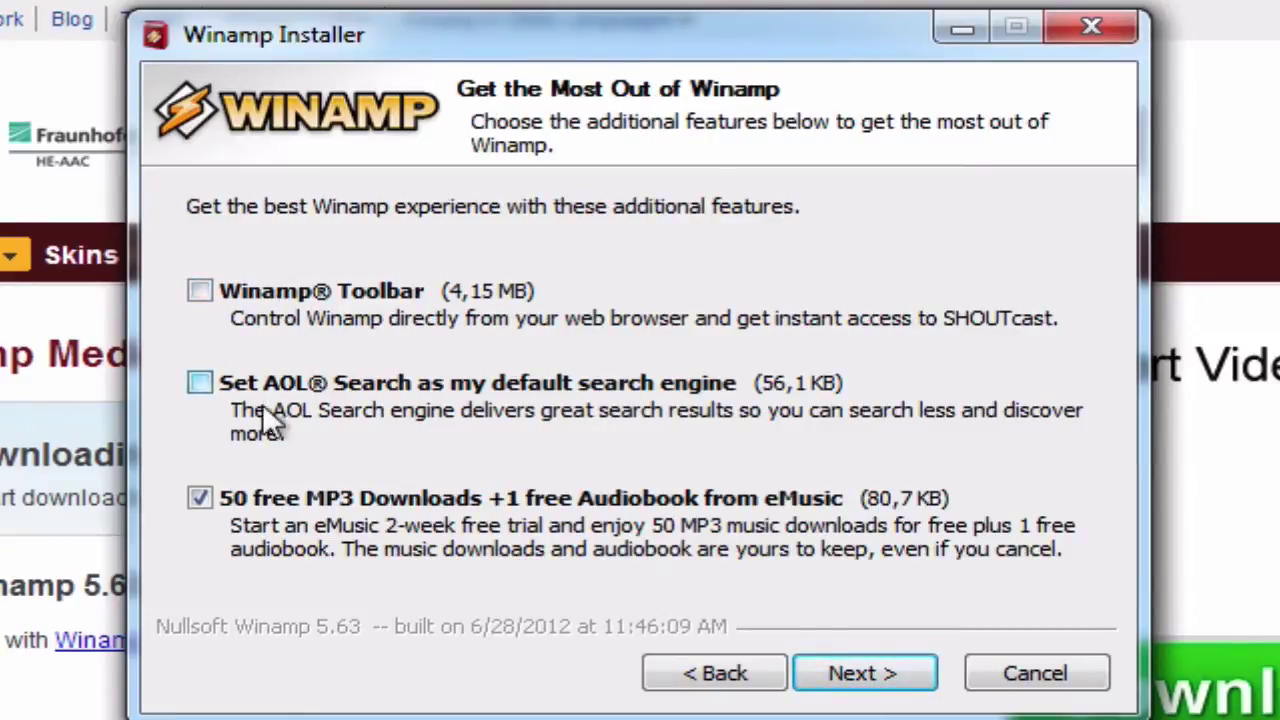
- Decline the TuneUp Utilities offer, install Winamp 5.63, and close the finished installer
{"action": "left_click", "coordinate": [857, 673]}
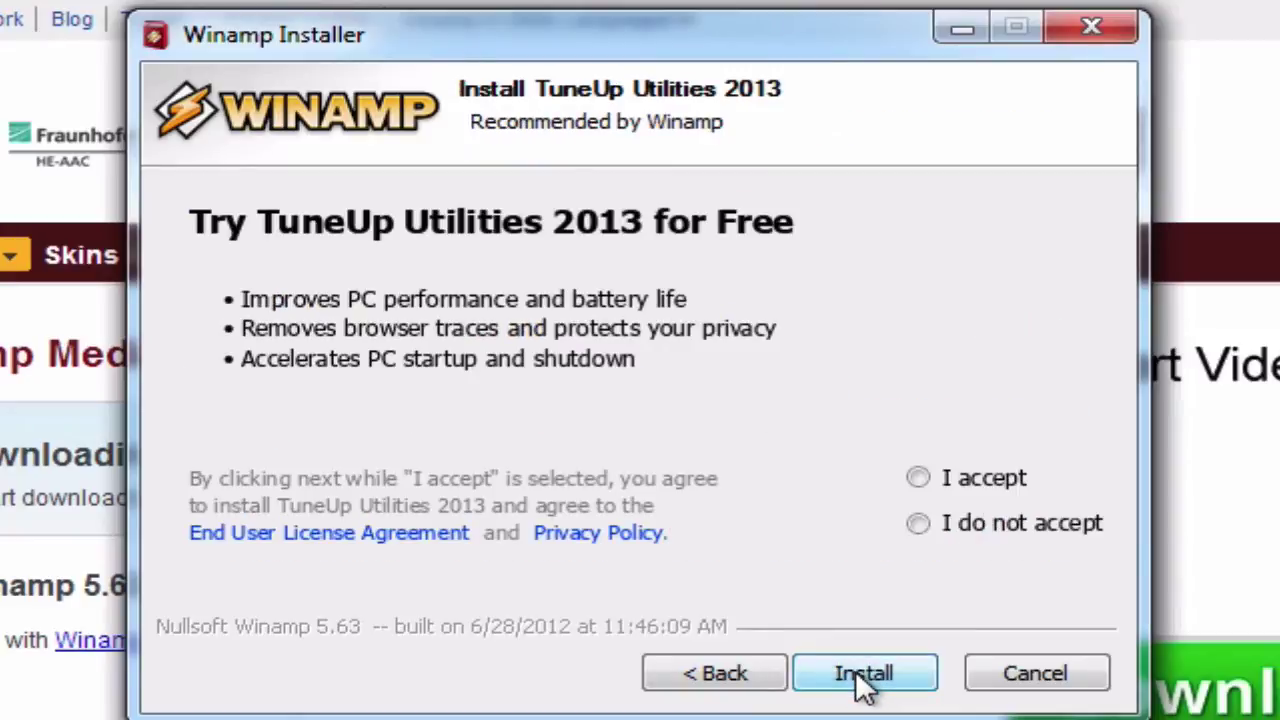
{"action": "left_click", "coordinate": [947, 524]}
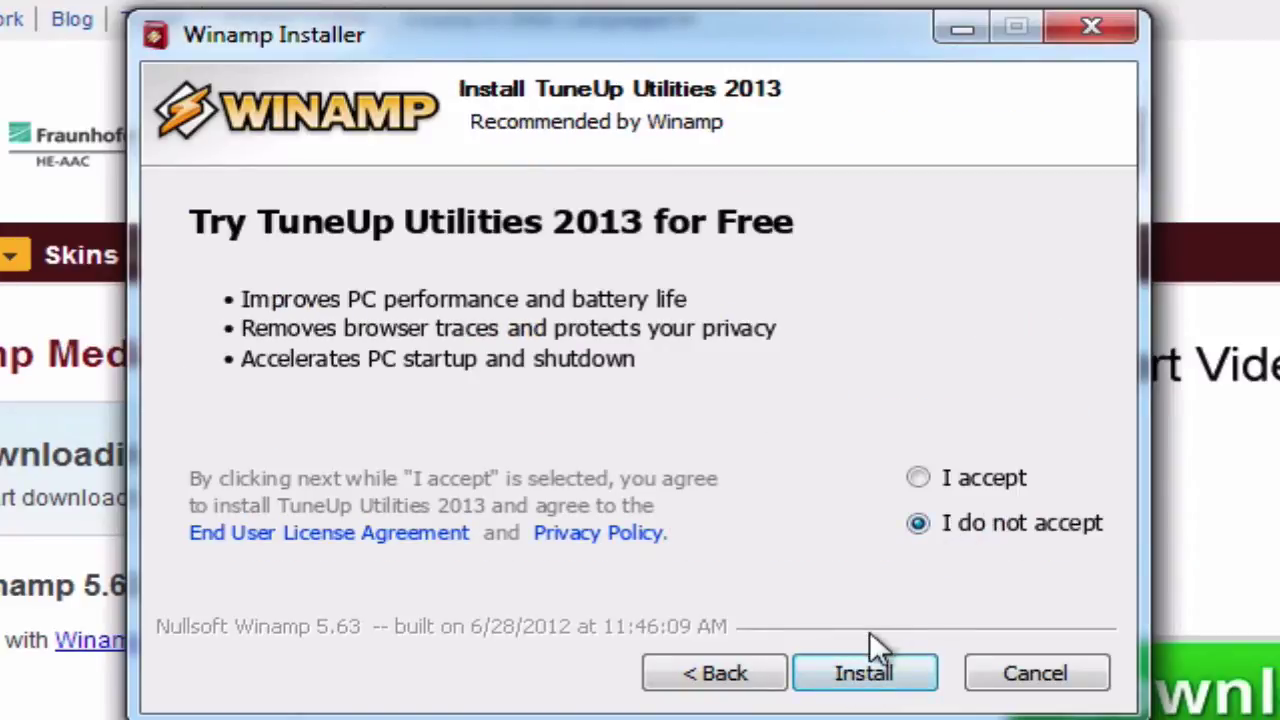
{"action": "left_click", "coordinate": [870, 684]}
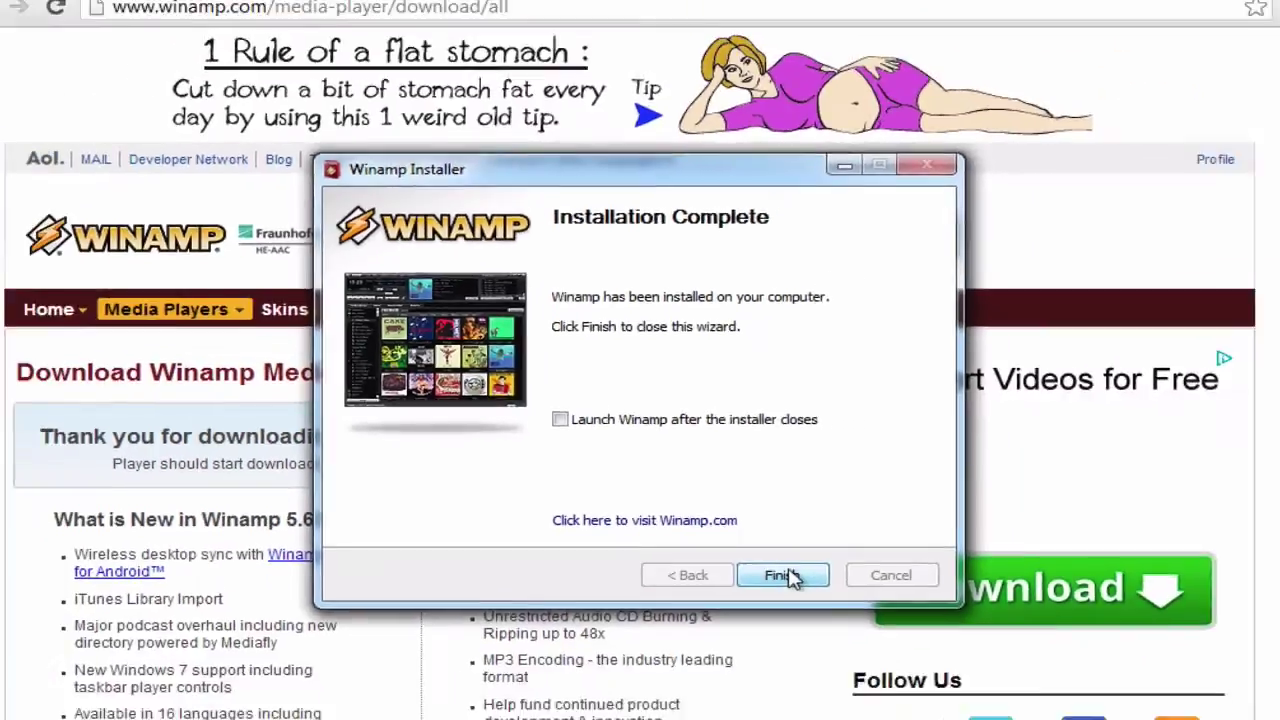
{"action": "left_click", "coordinate": [880, 673]}
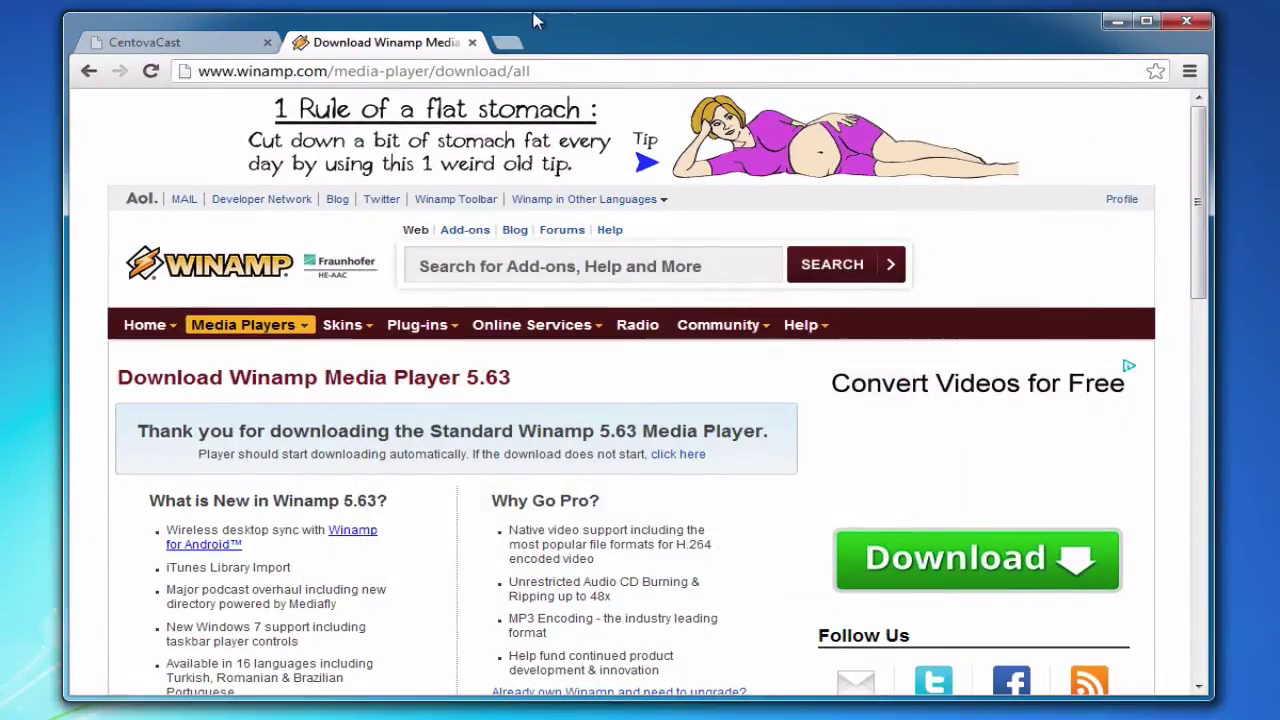
- Replace the Winamp download page with shoutcast.com in the second tab
{"action": "left_click", "coordinate": [541, 71]}
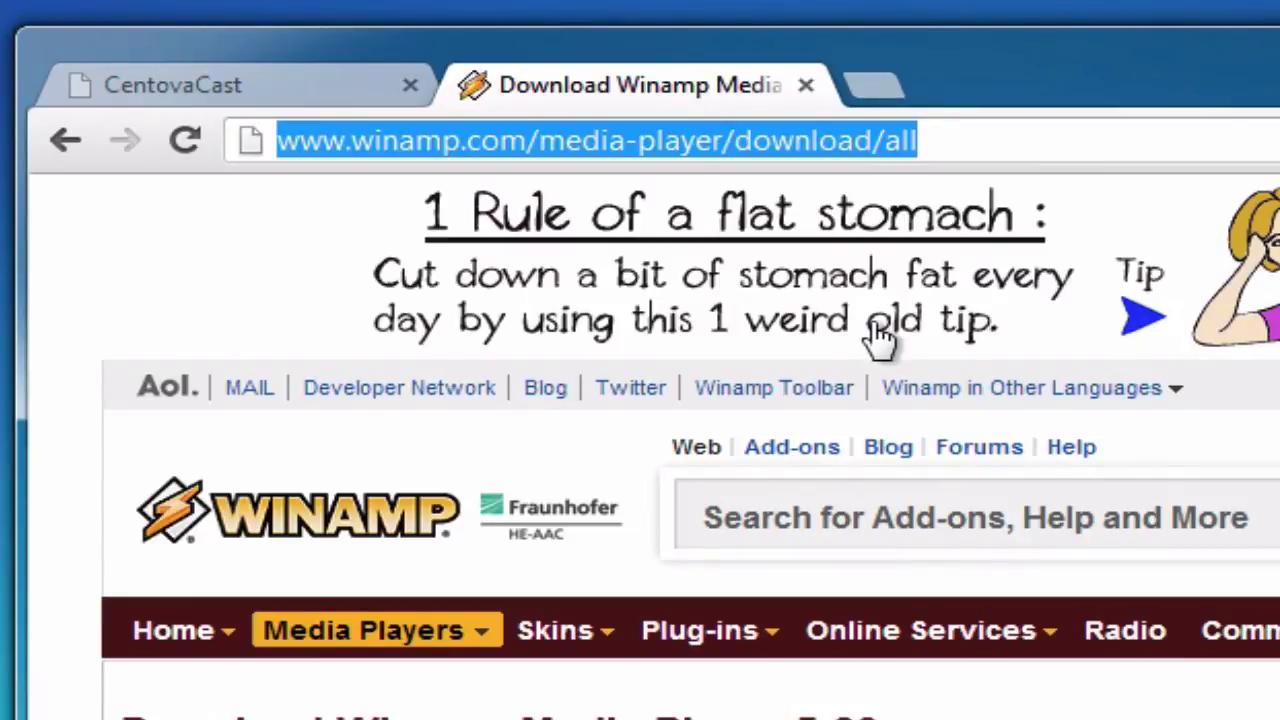
{"action": "type", "text": "shout."}
{"action": "key", "text": "BackSpace"}
{"action": "type", "text": "cast"}
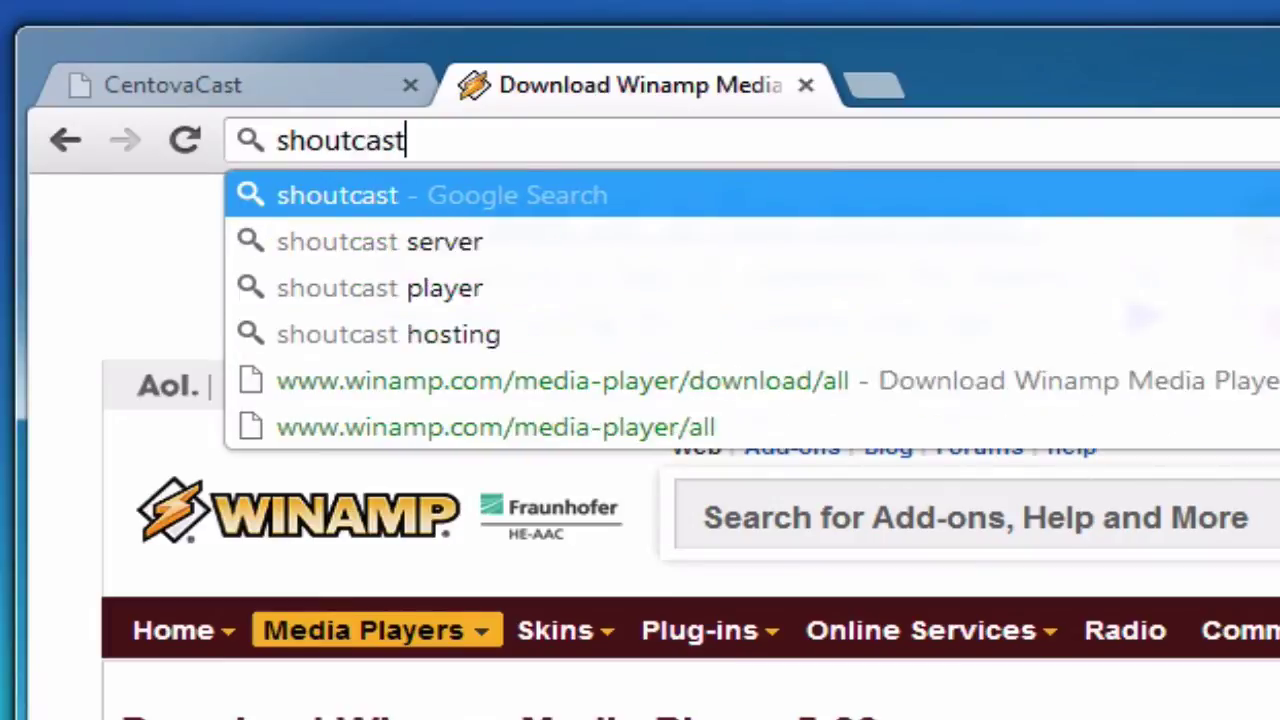
{"action": "type", "text": ".com"}
{"action": "key", "text": "Return"}
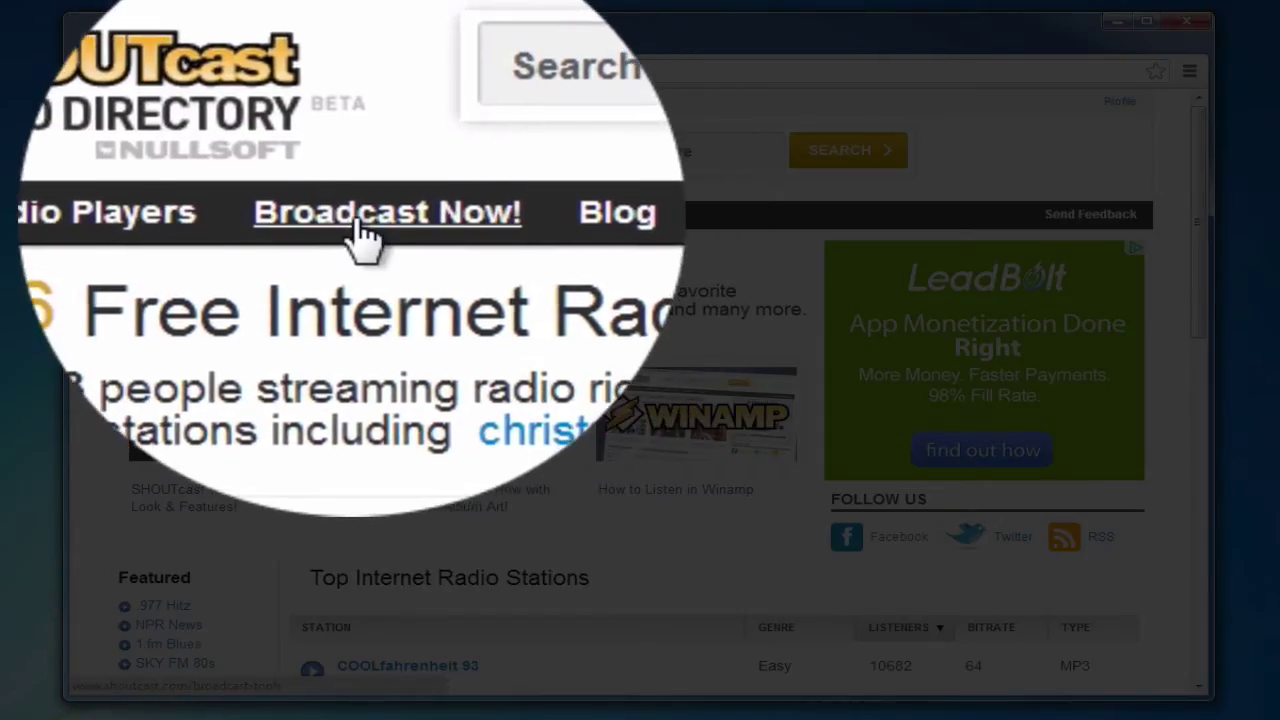
- Download the Windows SHOUTcast DSP 2.3.2 plug-in for Winamp from the Broadcast Now! tools page
{"action": "left_click", "coordinate": [367, 213]}
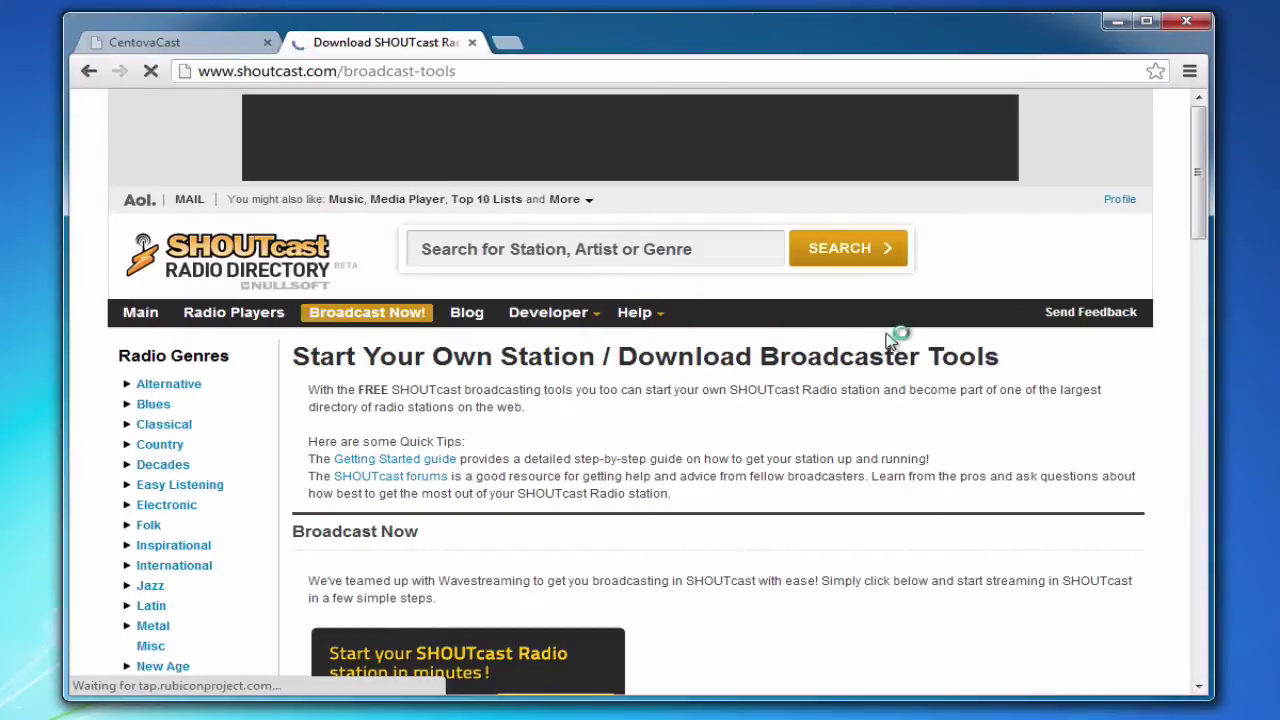
{"action": "left_click_drag", "start_coordinate": [1198, 169], "coordinate": [1203, 588]}
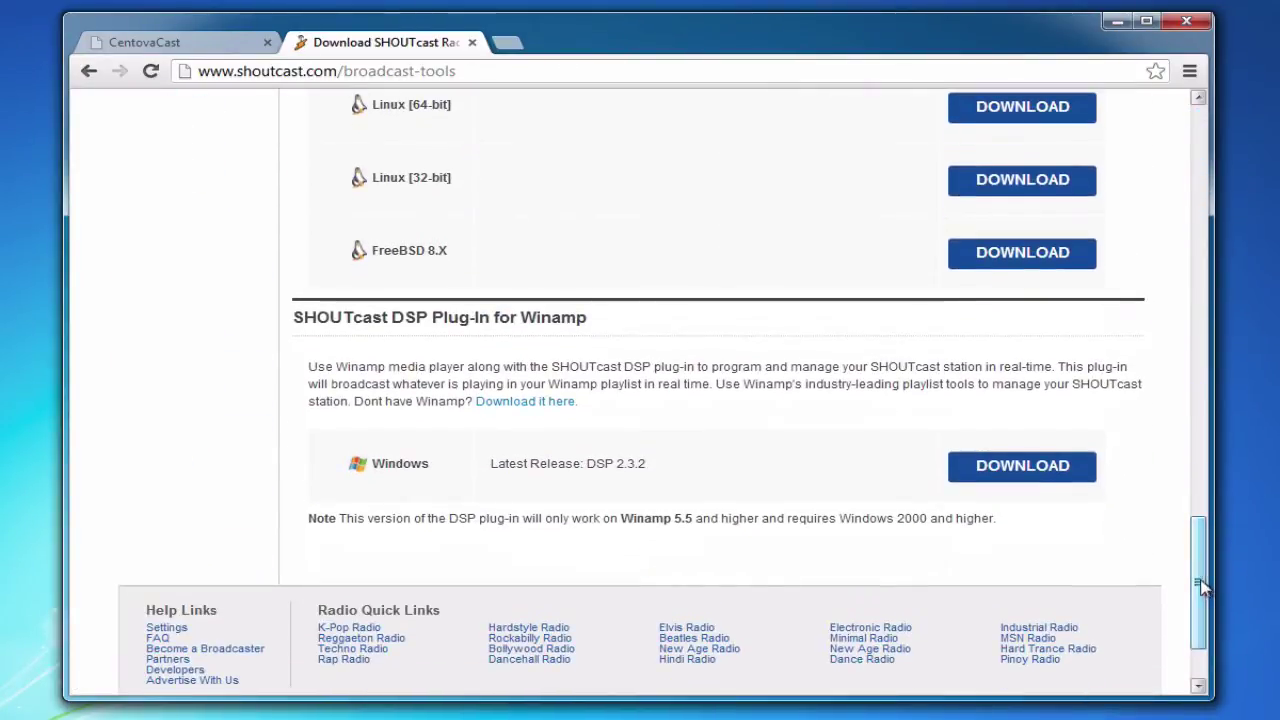
{"action": "double_click", "coordinate": [360, 318]}
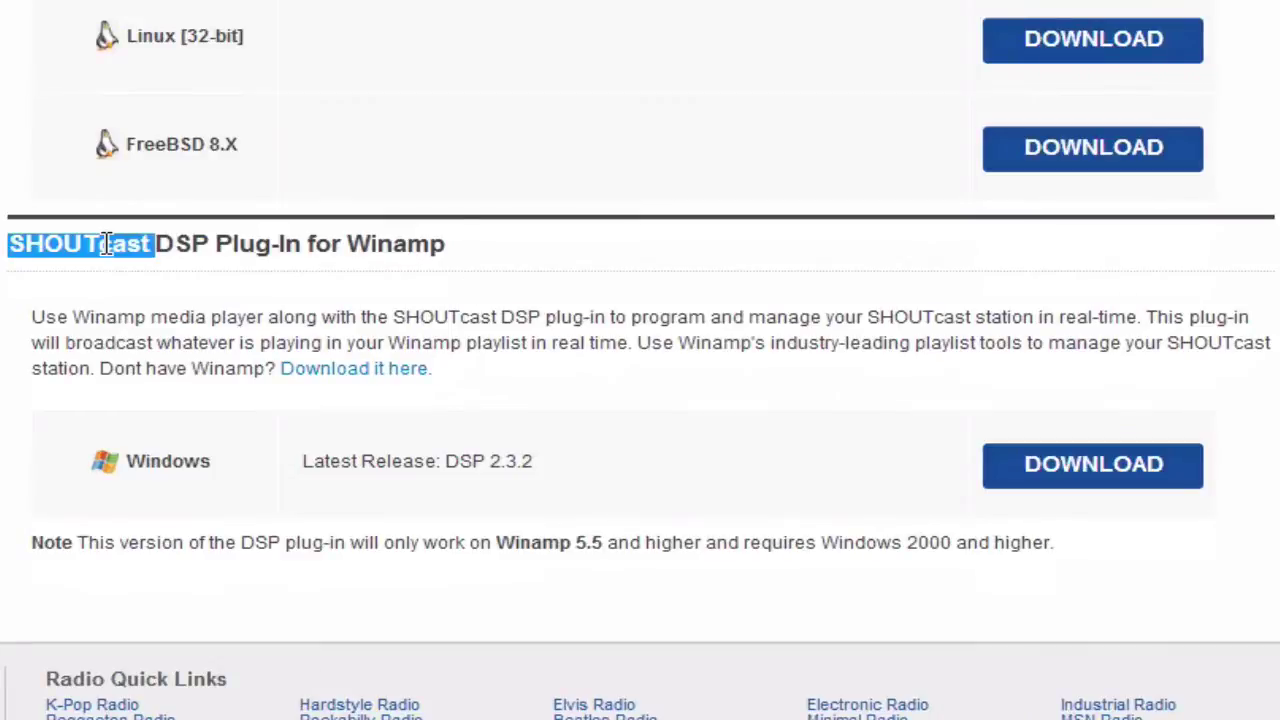
{"action": "left_click_drag", "start_coordinate": [107, 244], "coordinate": [405, 250]}
{"action": "left_click", "coordinate": [405, 251]}
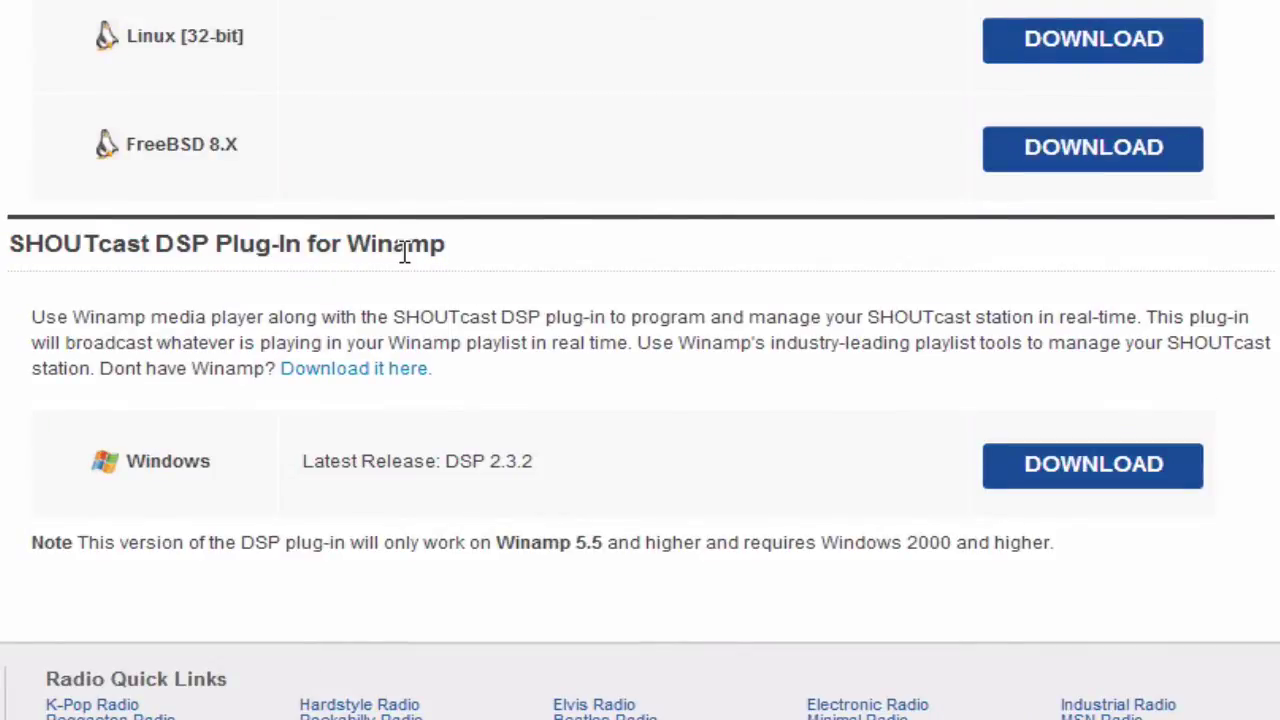
{"action": "left_click", "coordinate": [1120, 480]}
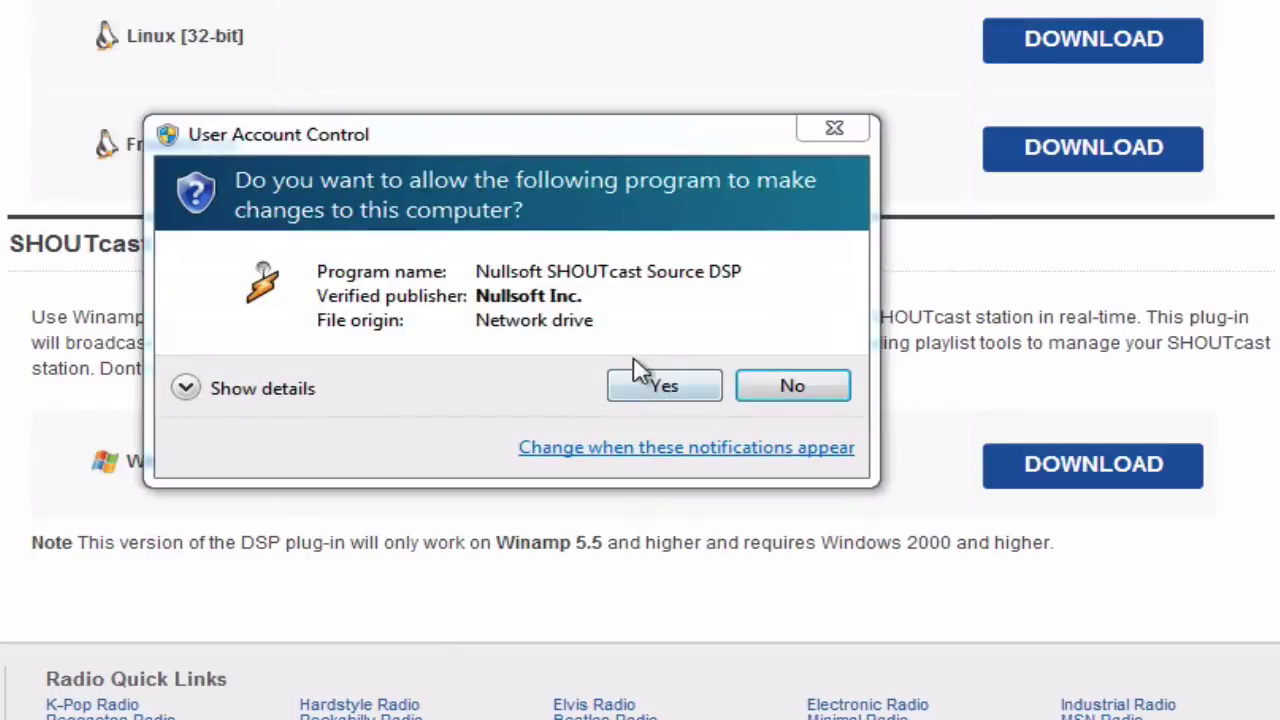
- Approve the DSP plug-in installer and install the full package into C:\Program Files (x86)\Winamp\
{"action": "left_click", "coordinate": [657, 396]}
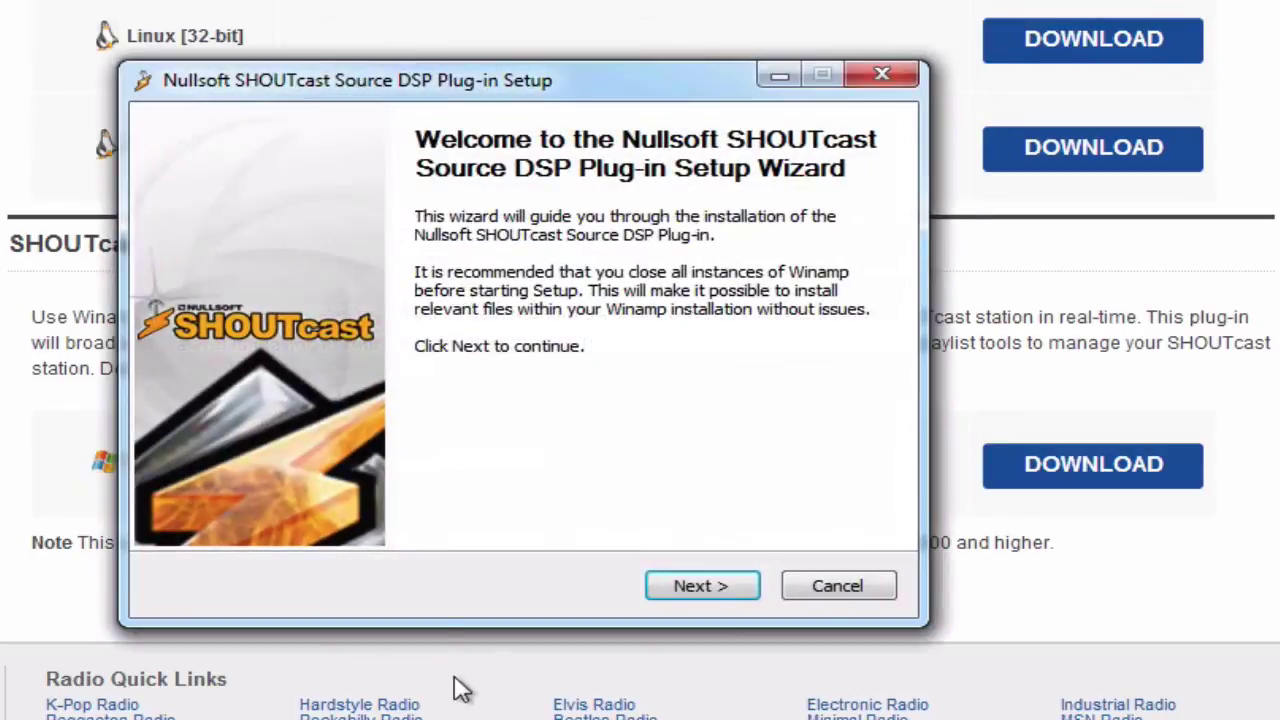
{"action": "left_click", "coordinate": [689, 588]}
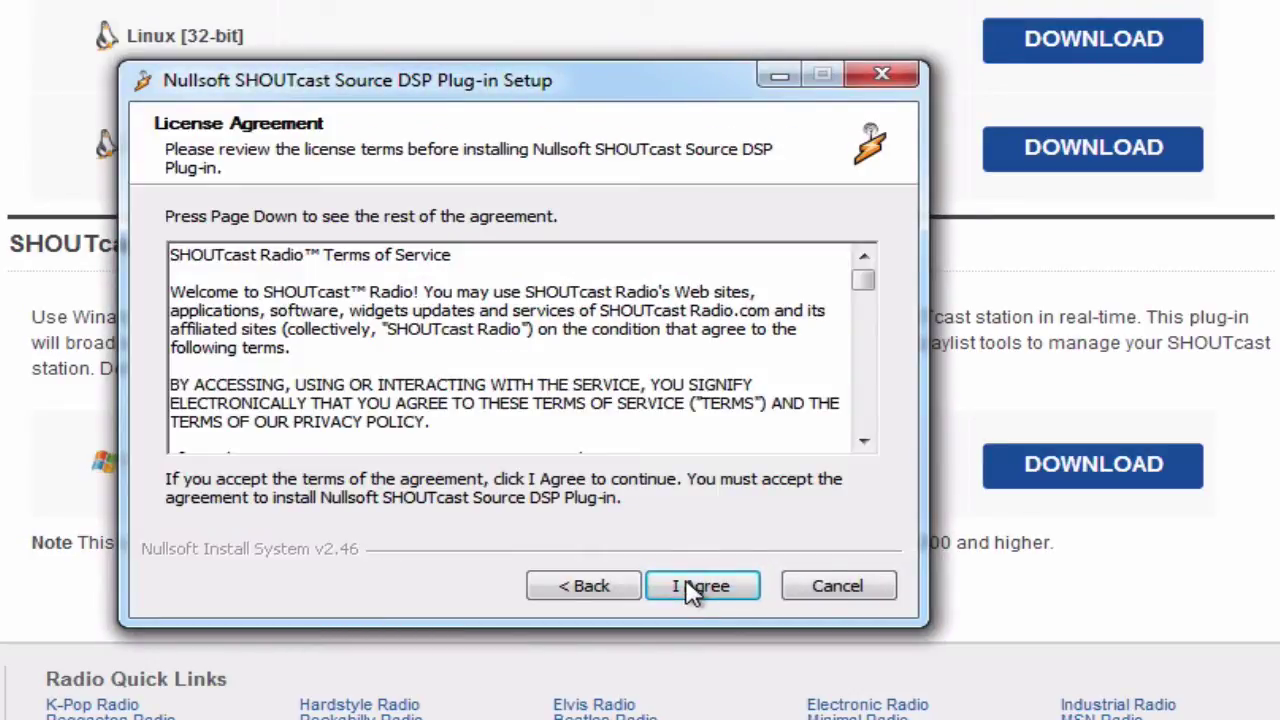
{"action": "left_click", "coordinate": [690, 588]}
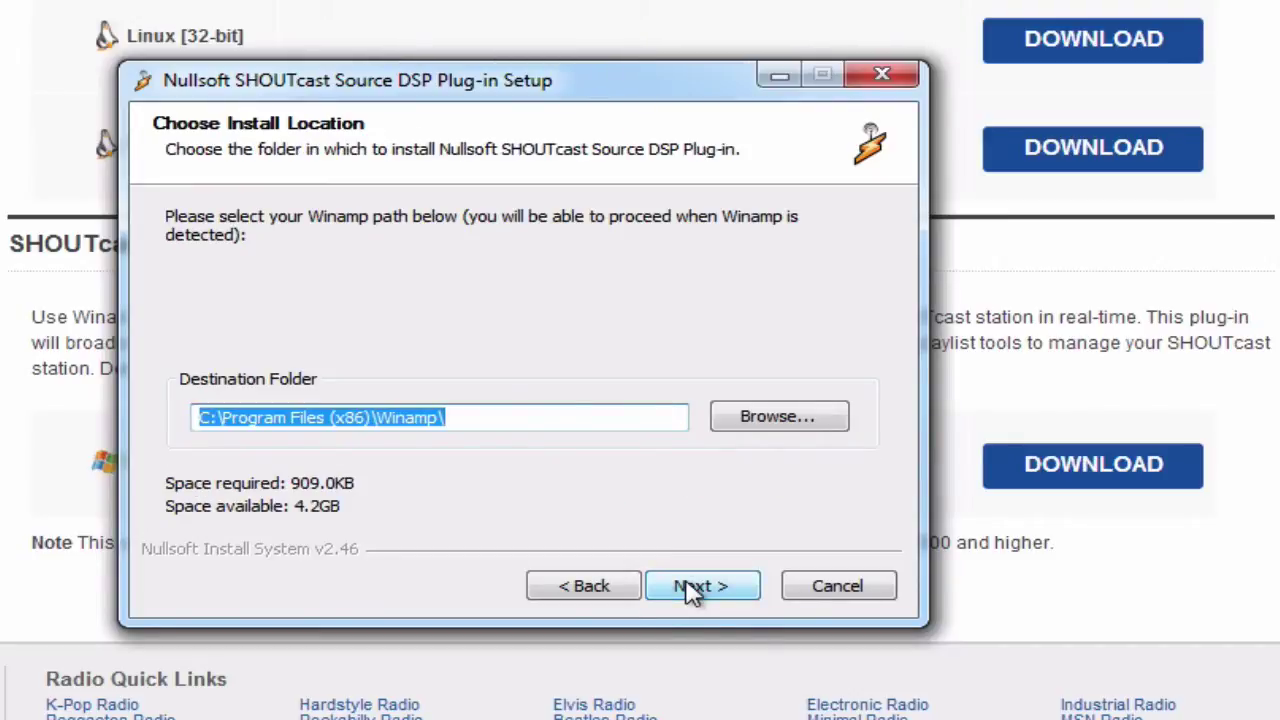
{"action": "left_click", "coordinate": [690, 588]}
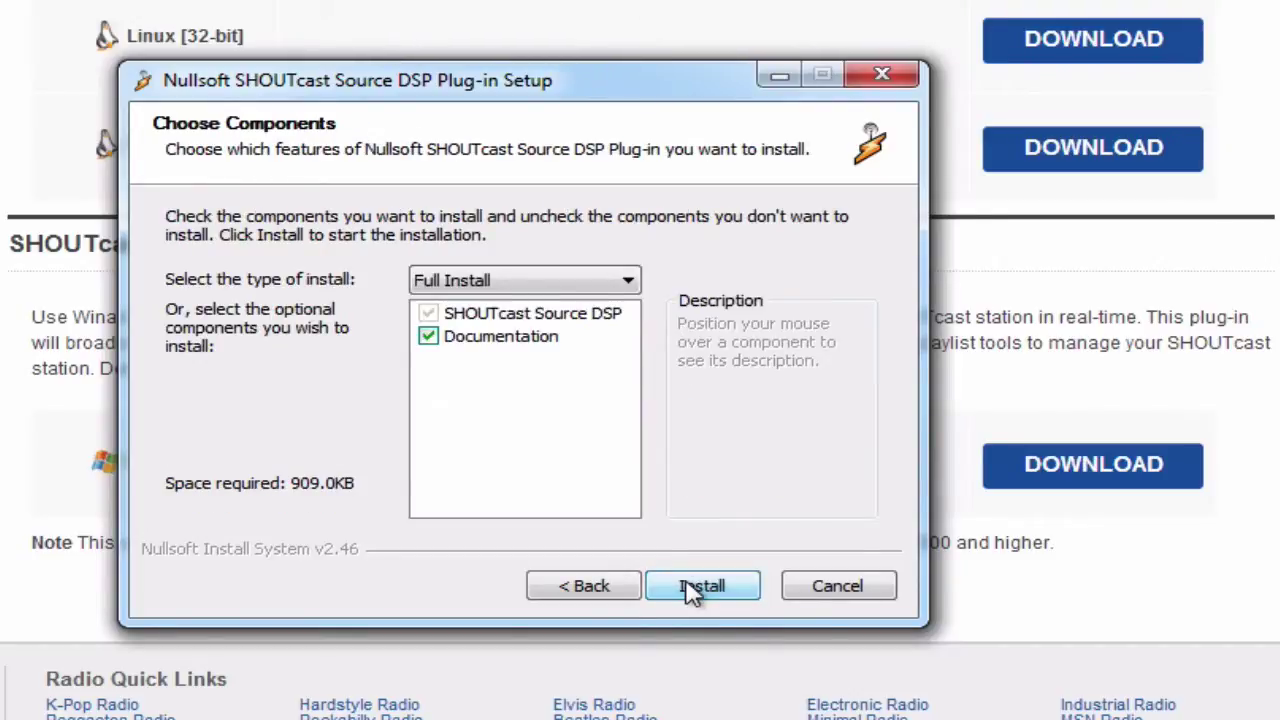
{"action": "left_click", "coordinate": [690, 588]}
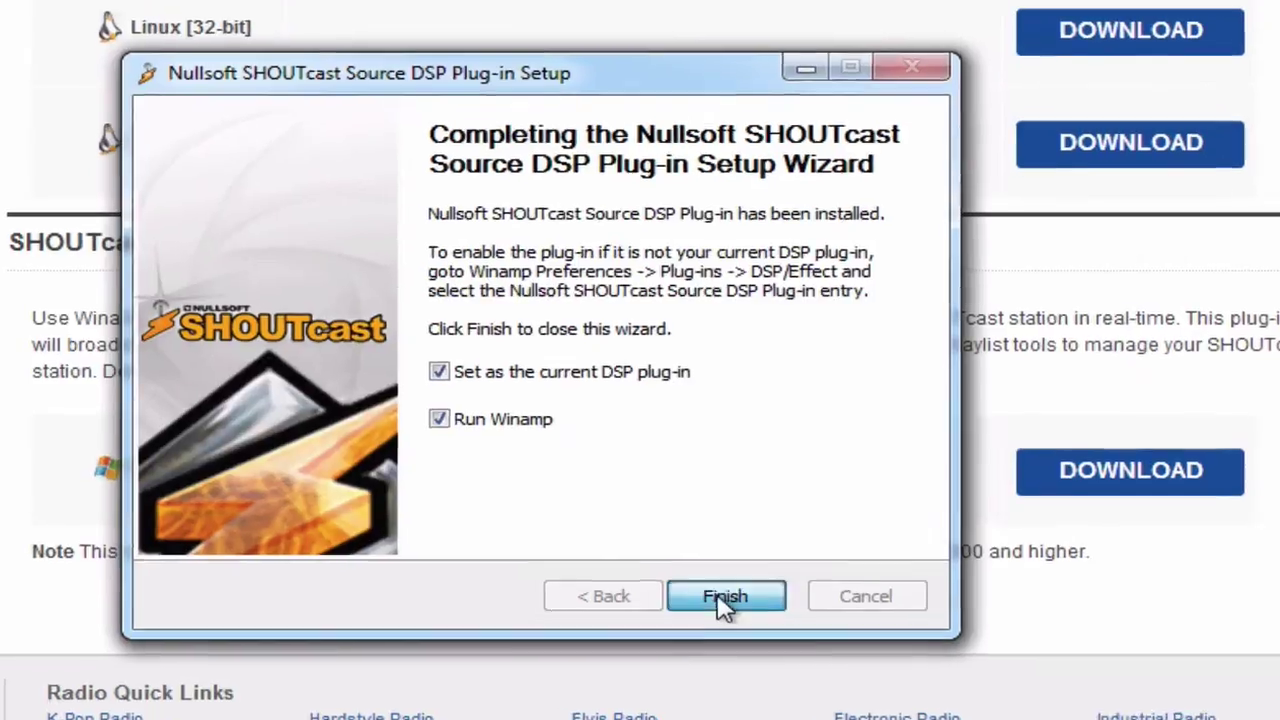
- Finish the DSP plug-in setup and keep Winamp's default New! Bento skin
{"action": "left_click", "coordinate": [701, 586]}
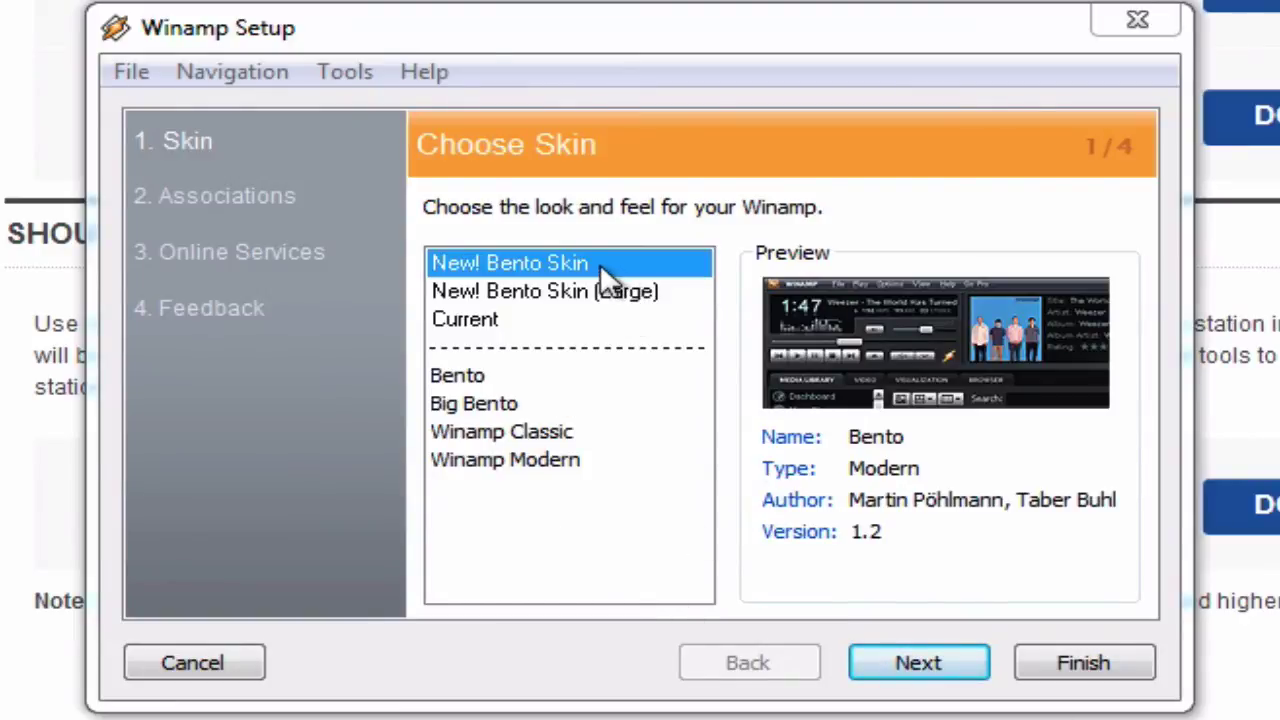
{"action": "left_click", "coordinate": [870, 672]}
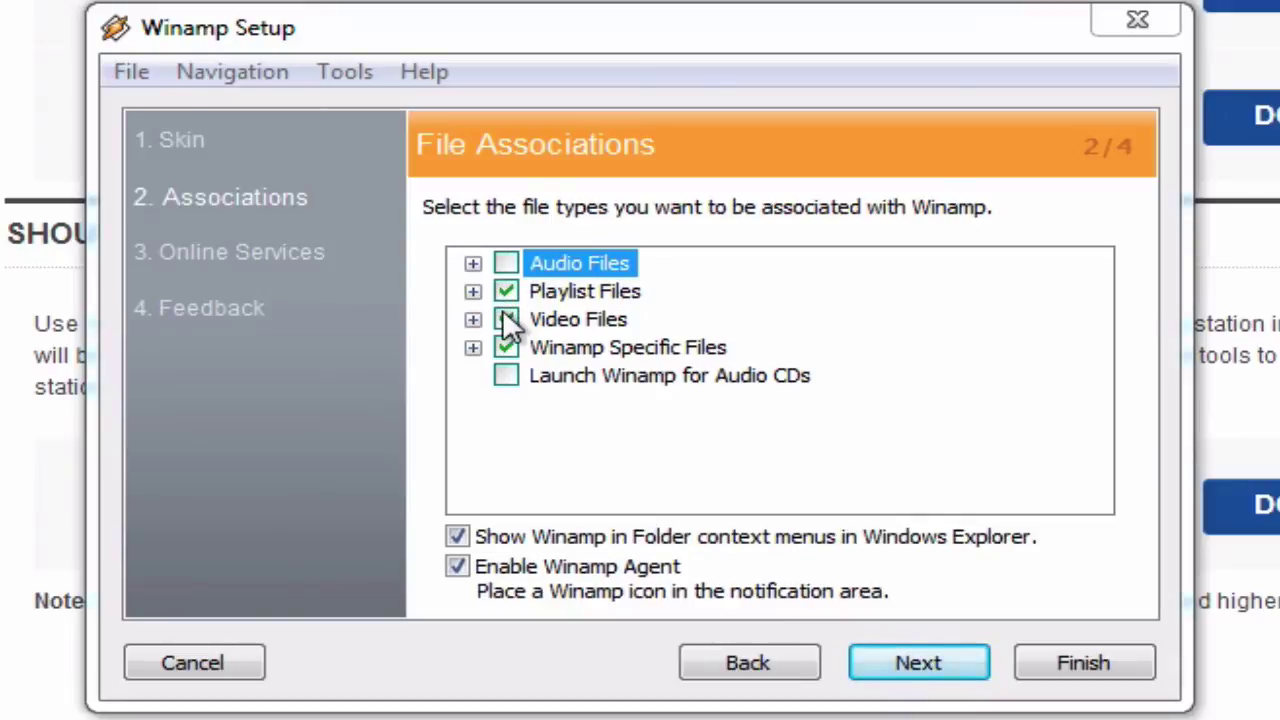
- Turn off playlist file association, finish Winamp Setup, and allow Winamp to make changes
{"action": "left_click", "coordinate": [506, 292]}
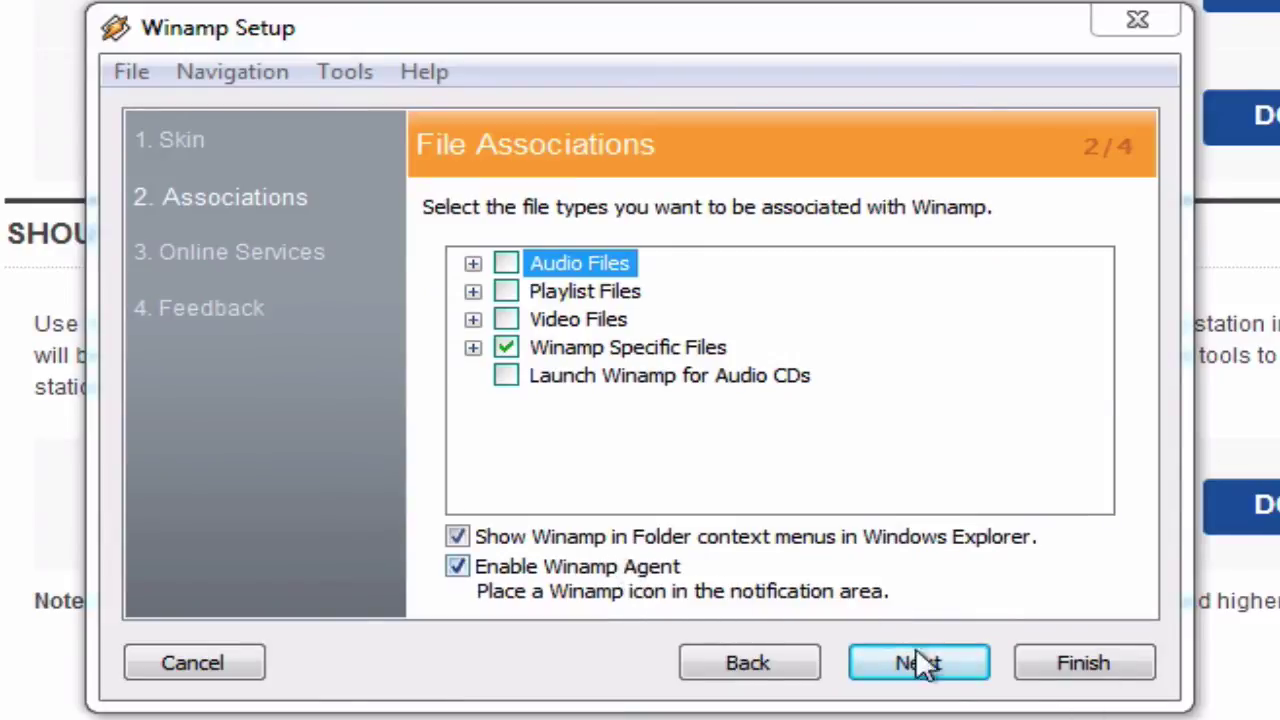
{"action": "left_click", "coordinate": [1122, 658]}
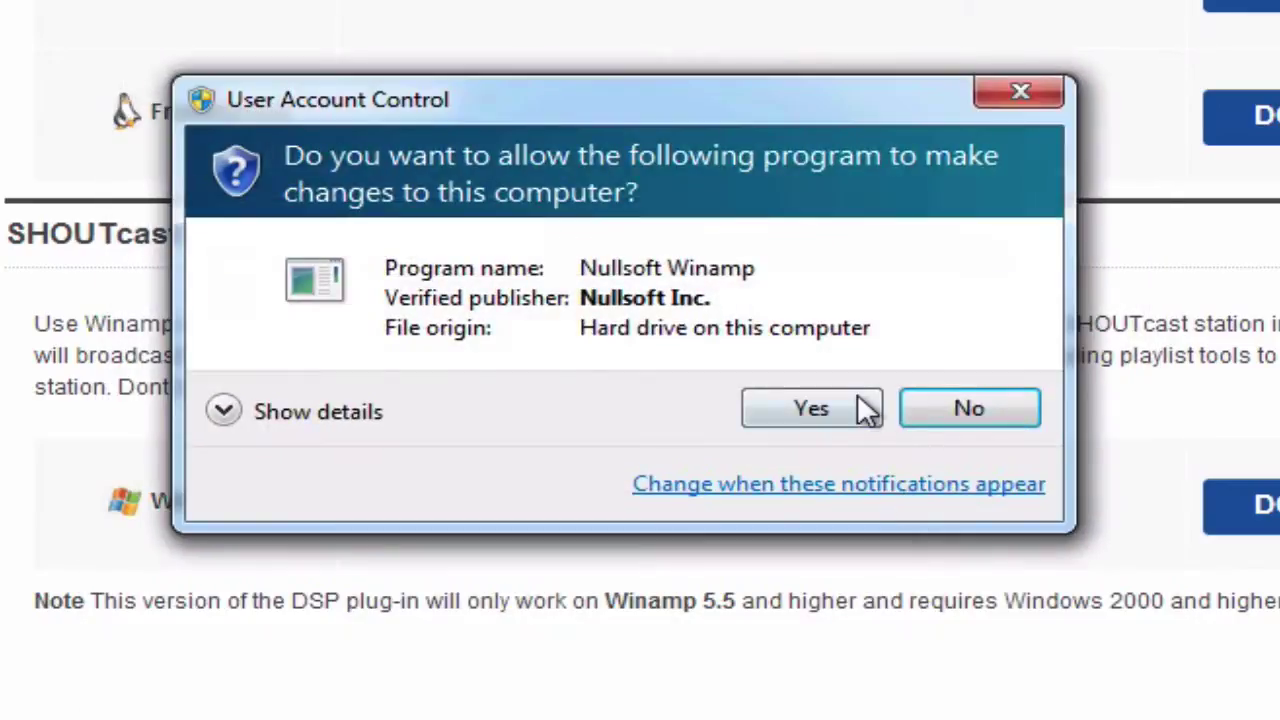
{"action": "left_click", "coordinate": [845, 400]}
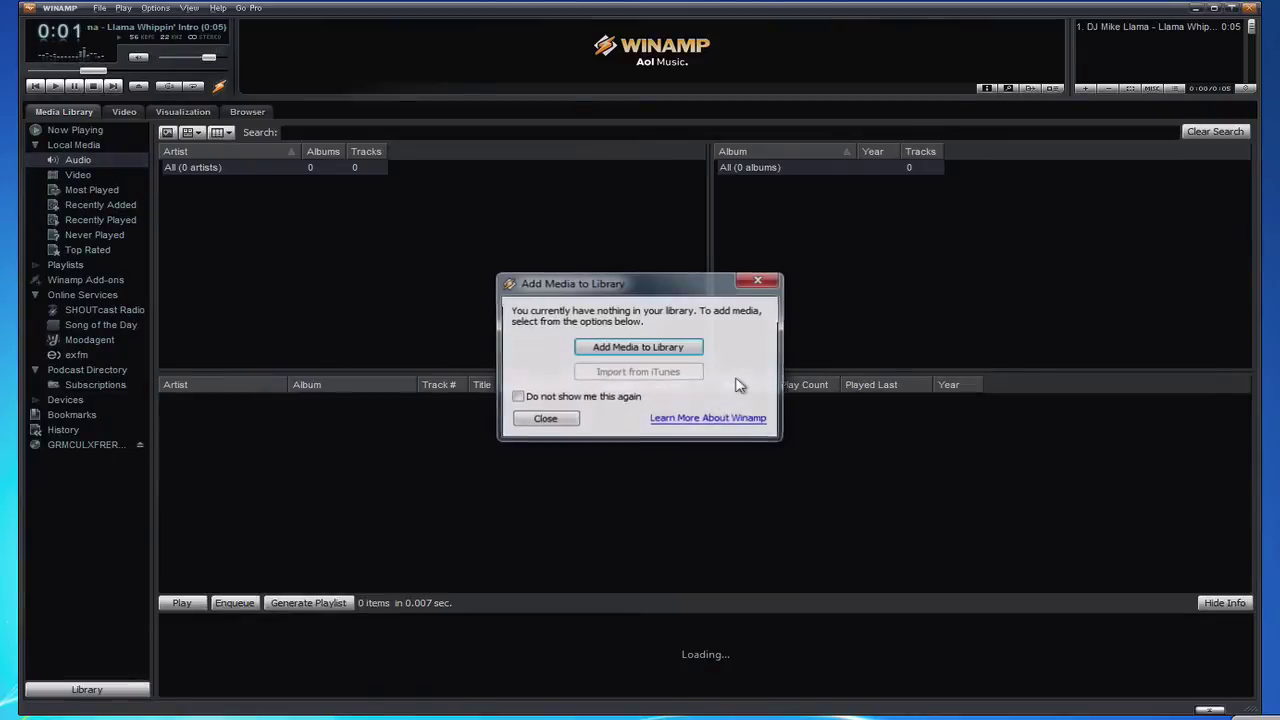
- Close the Add Media to Library prompt, enlarge the playlist, and windowshade Winamp into a thin bar
{"action": "left_click", "coordinate": [760, 281]}
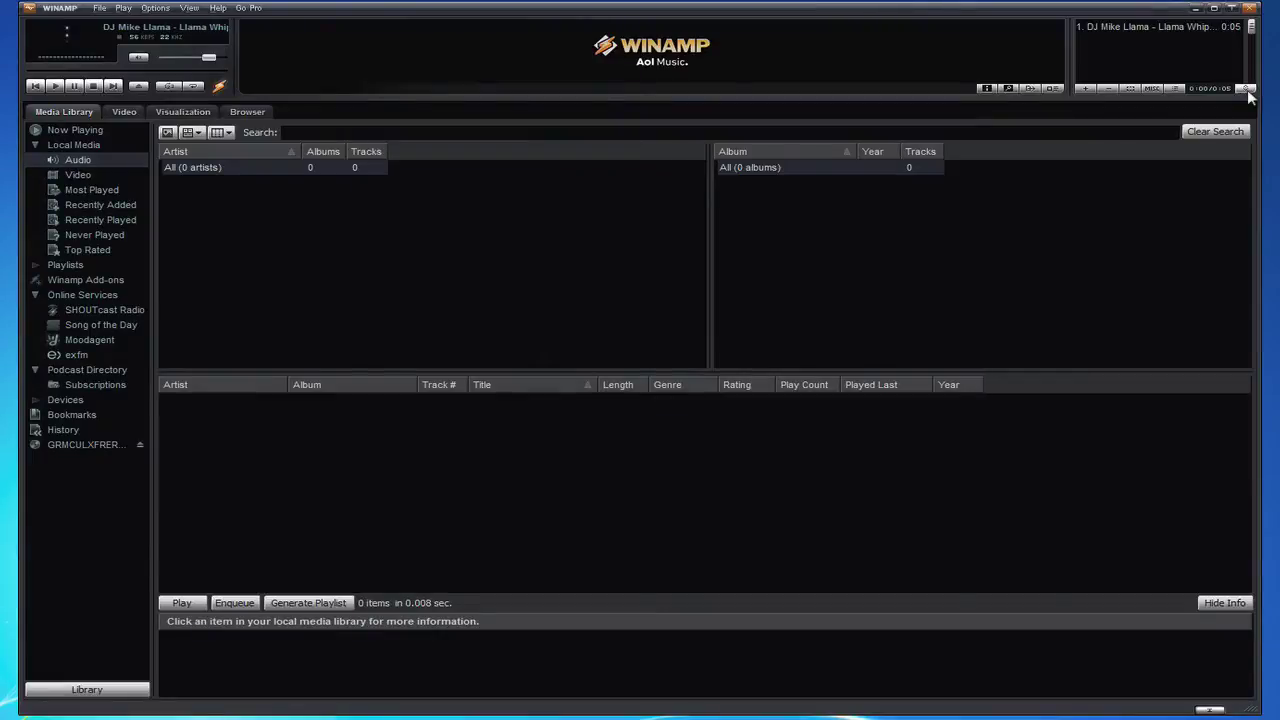
{"action": "left_click", "coordinate": [1247, 89]}
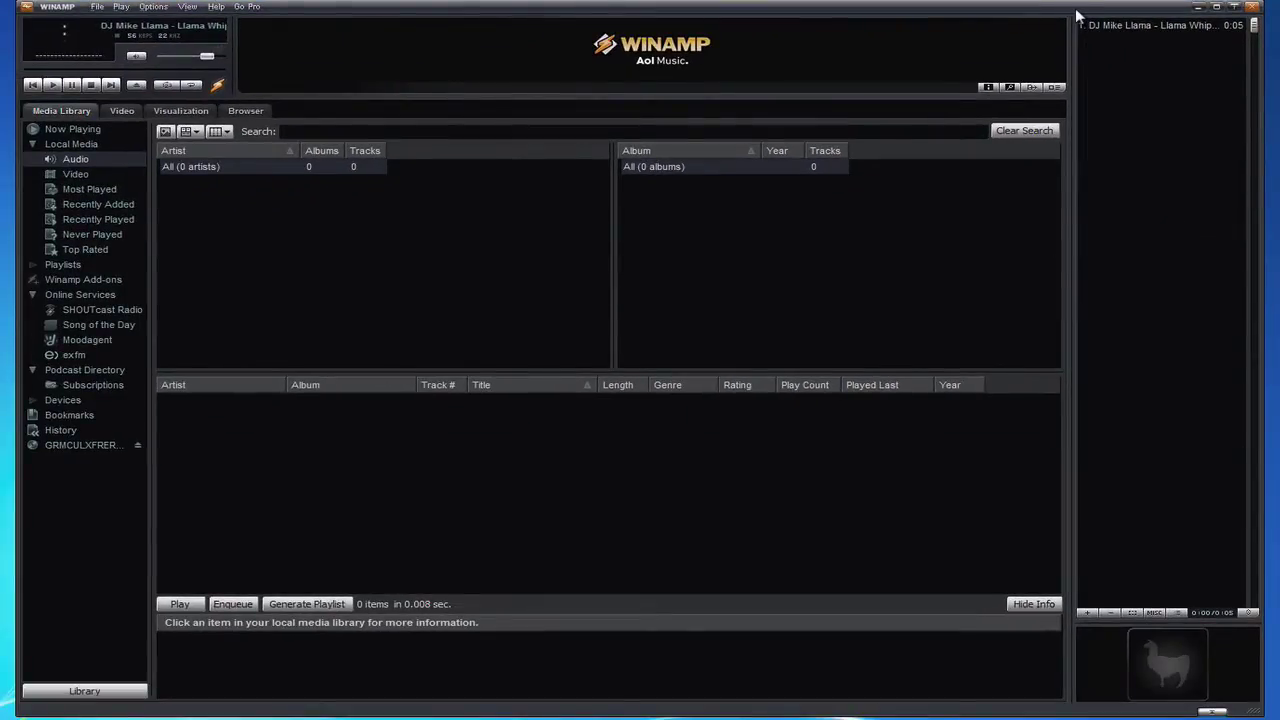
{"action": "mouse_move", "coordinate": [1077, 17]}
{"action": "left_mouse_down"}
{"action": "mouse_move", "coordinate": [576, 516]}
{"action": "mouse_move", "coordinate": [843, 256]}
{"action": "mouse_move", "coordinate": [1153, 21]}
{"action": "mouse_move", "coordinate": [1093, 18]}
{"action": "left_mouse_up"}
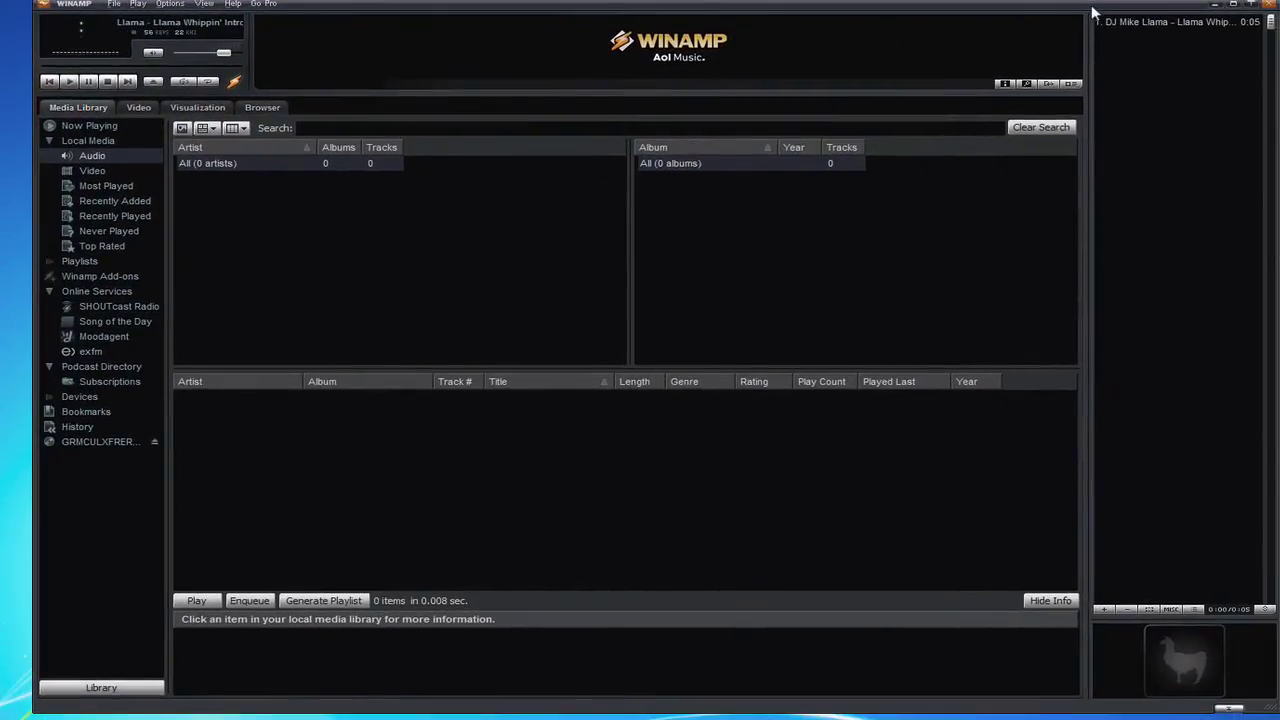
{"action": "mouse_move", "coordinate": [915, 17]}
{"action": "left_mouse_down"}
{"action": "mouse_move", "coordinate": [803, 49]}
{"action": "mouse_move", "coordinate": [910, 13]}
{"action": "mouse_move", "coordinate": [894, 19]}
{"action": "left_mouse_up"}
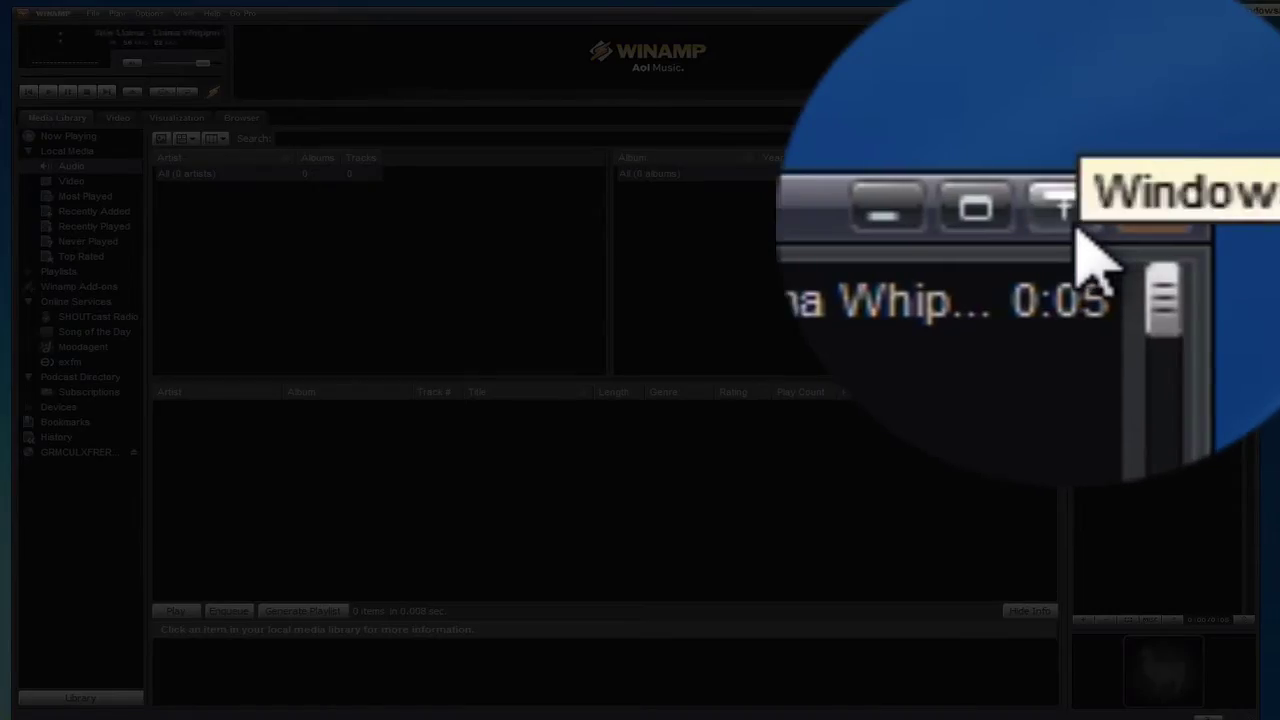
{"action": "left_click", "coordinate": [1238, 12]}
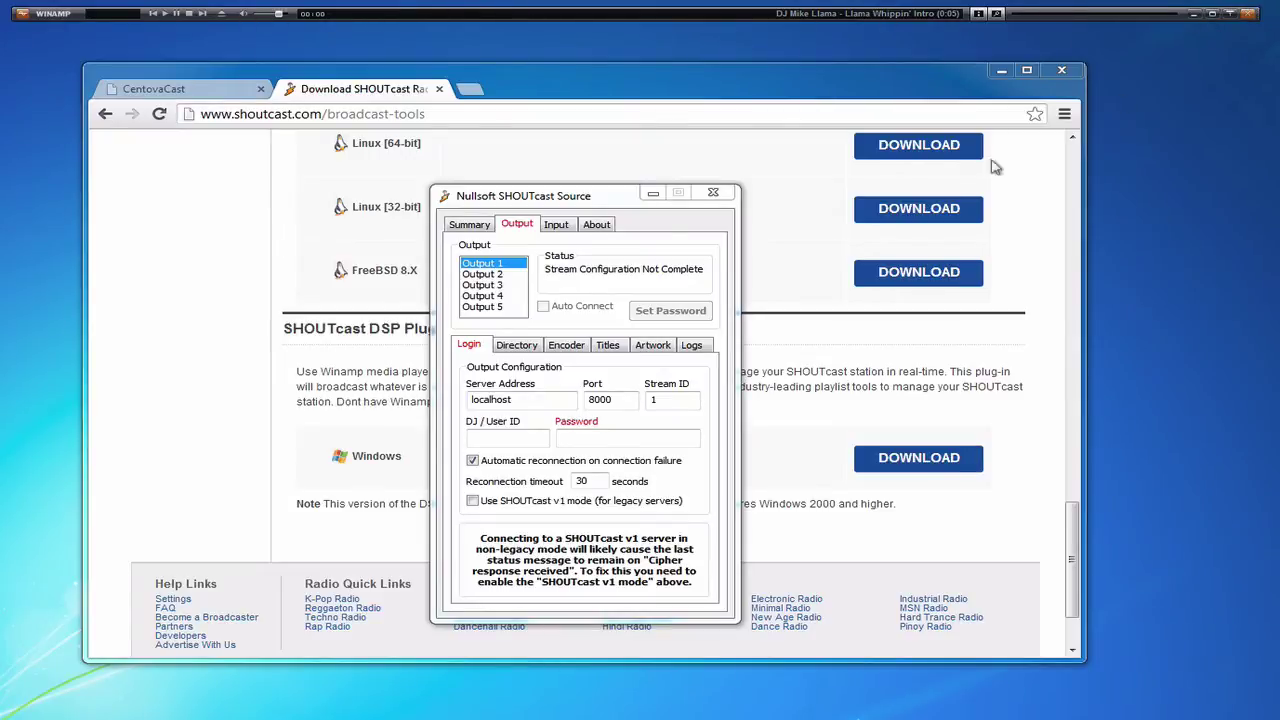
- Move the SHOUTcast Source window right, restore Winamp, and bring SHOUTcast Source to the front
{"action": "left_click_drag", "start_coordinate": [606, 205], "coordinate": [910, 252]}
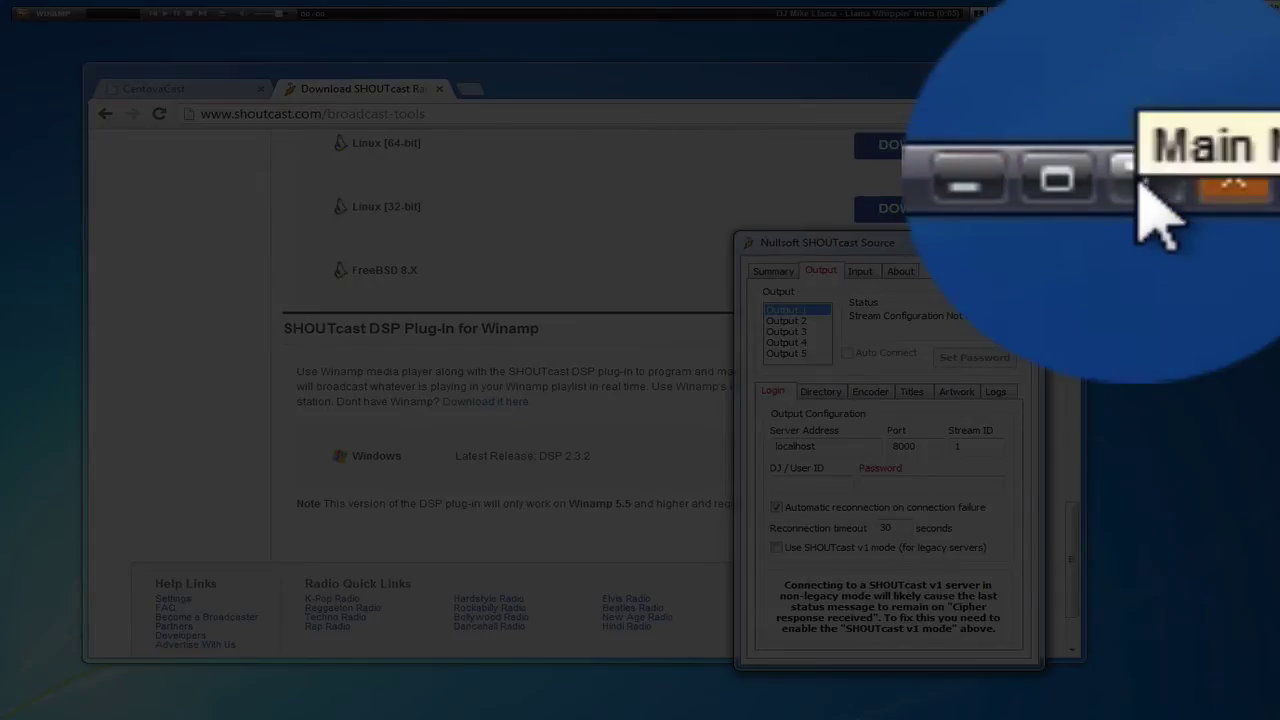
{"action": "left_click", "coordinate": [1230, 14]}
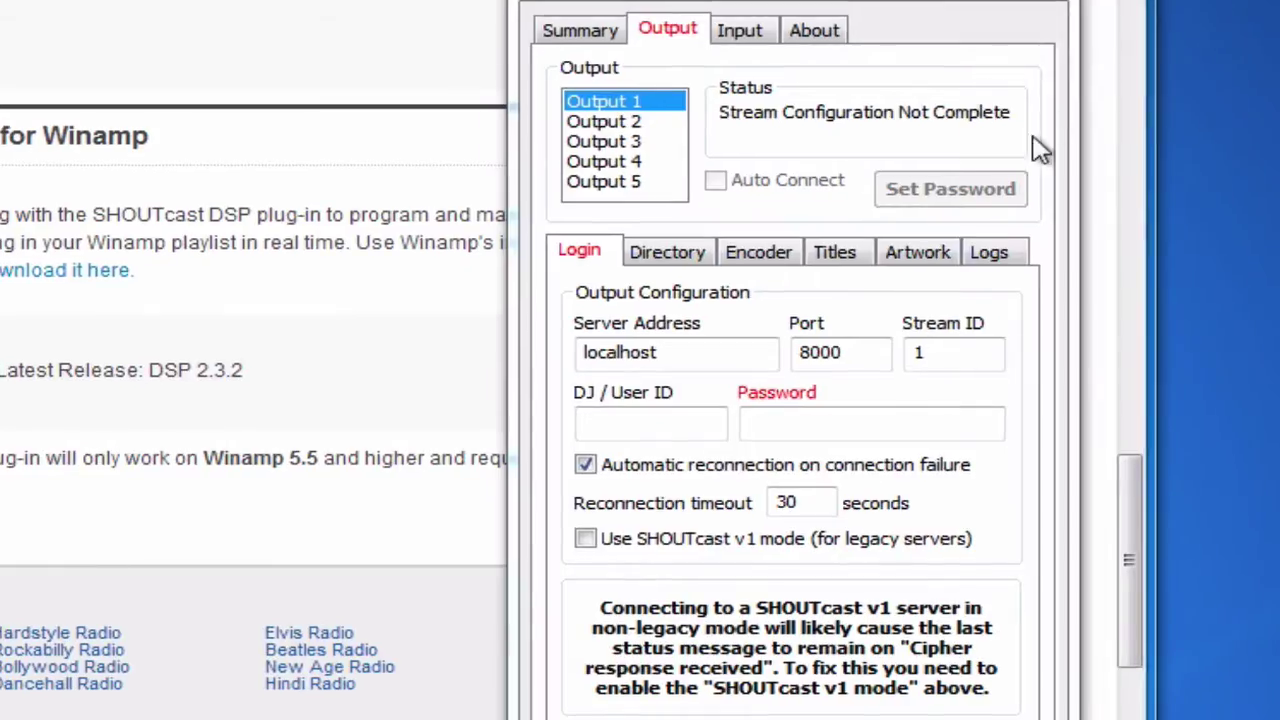
{"action": "left_click", "coordinate": [885, 8]}
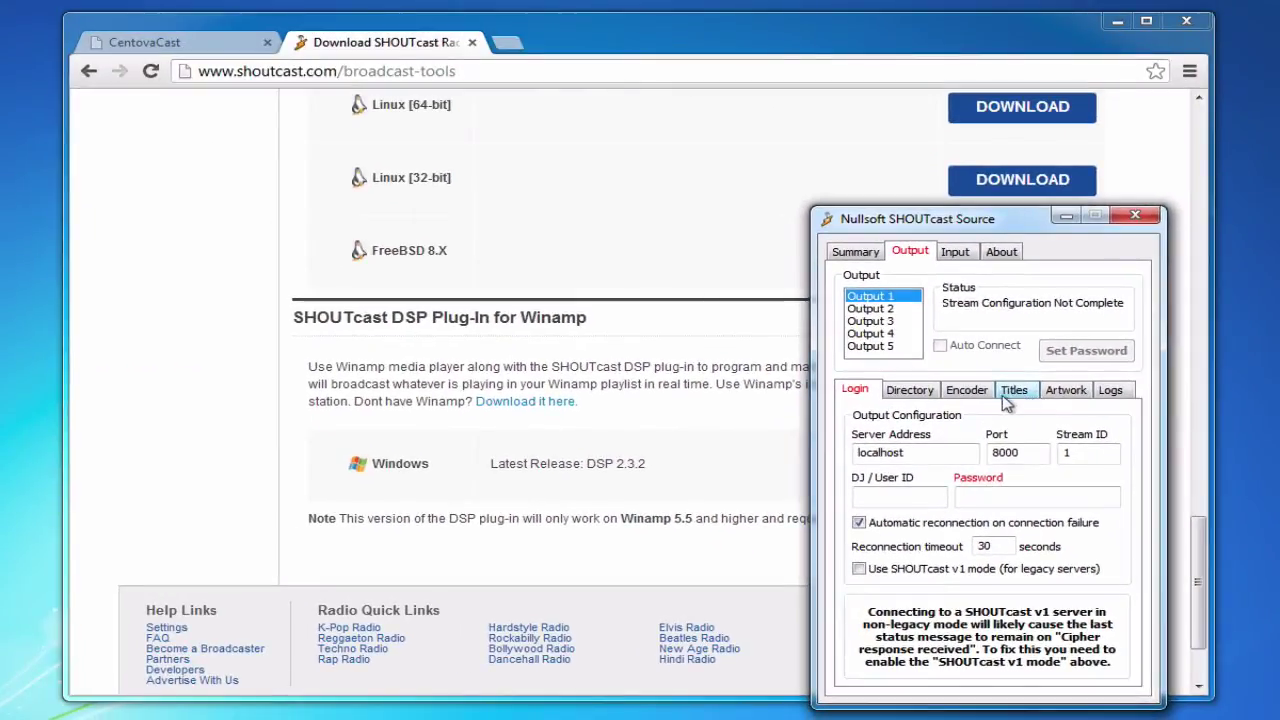
- Show CentovaCast Quick Links' Live Source Connections: host 50.22.211.228, SHOUTcast v2 port 8006
{"action": "left_click", "coordinate": [221, 36]}
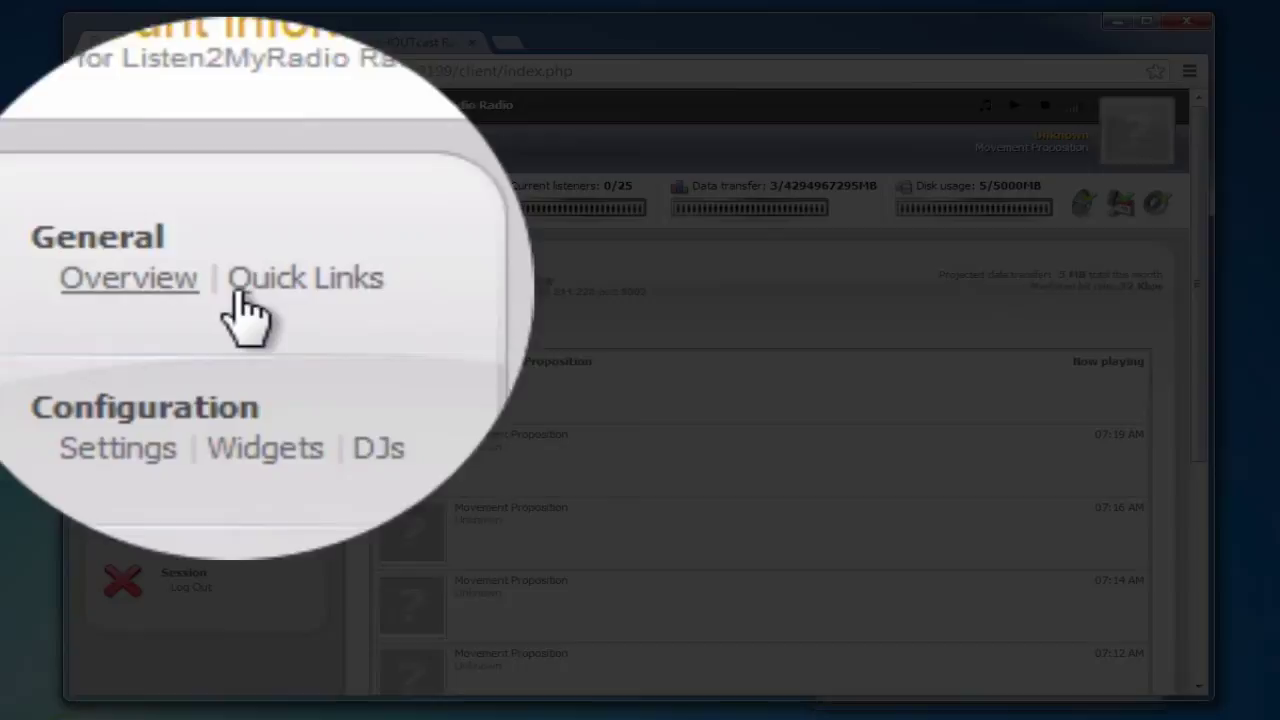
{"action": "left_click", "coordinate": [245, 287]}
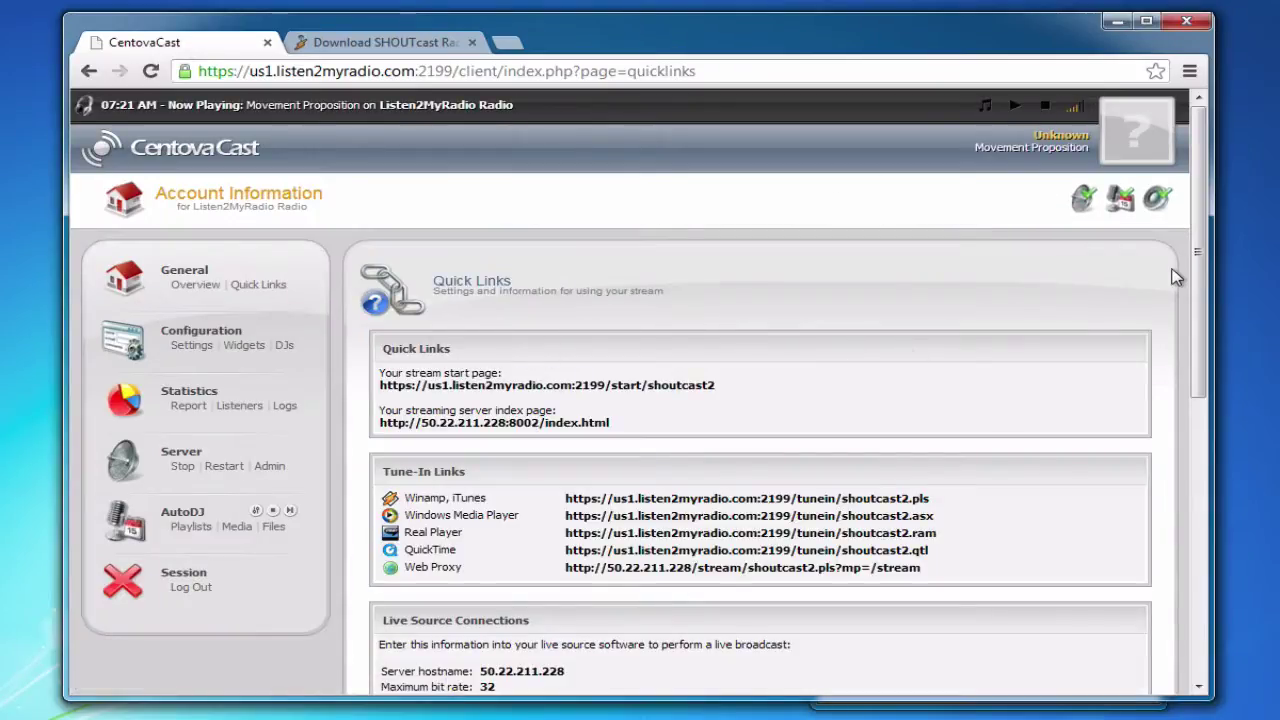
{"action": "left_click_drag", "start_coordinate": [1197, 260], "coordinate": [1212, 494]}
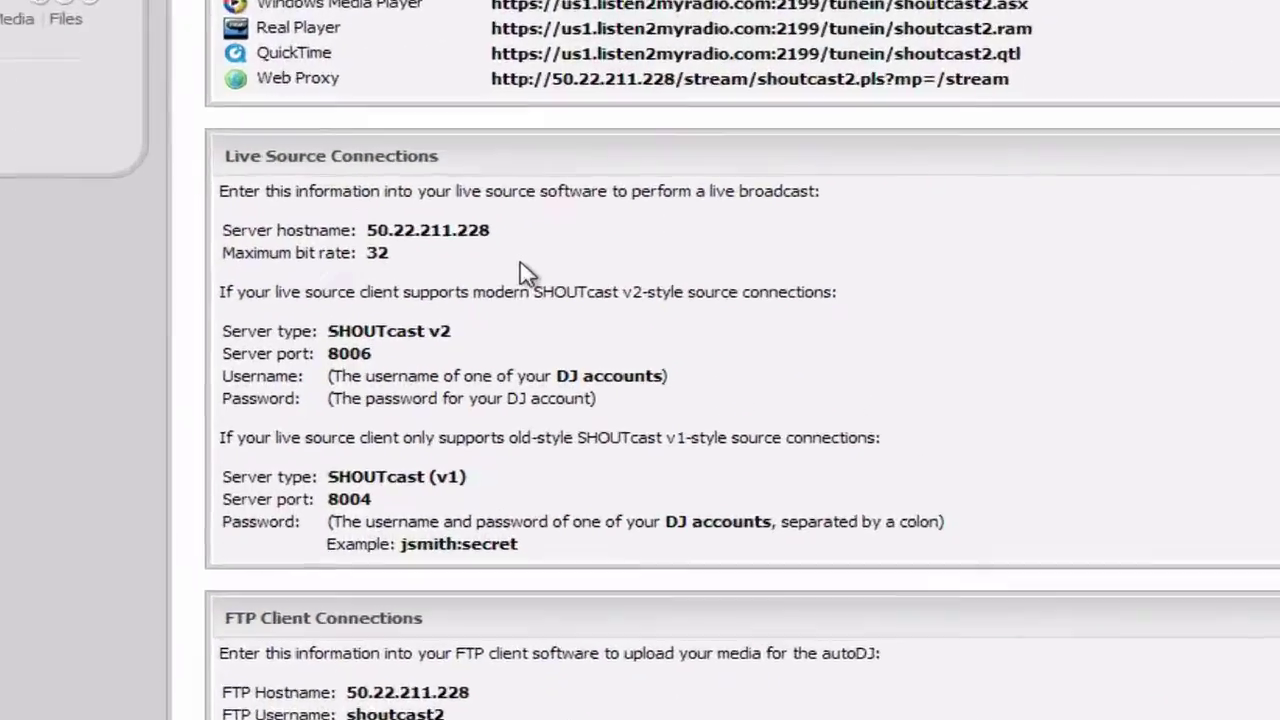
{"action": "triple_click", "coordinate": [382, 155]}
{"action": "left_click", "coordinate": [392, 156]}
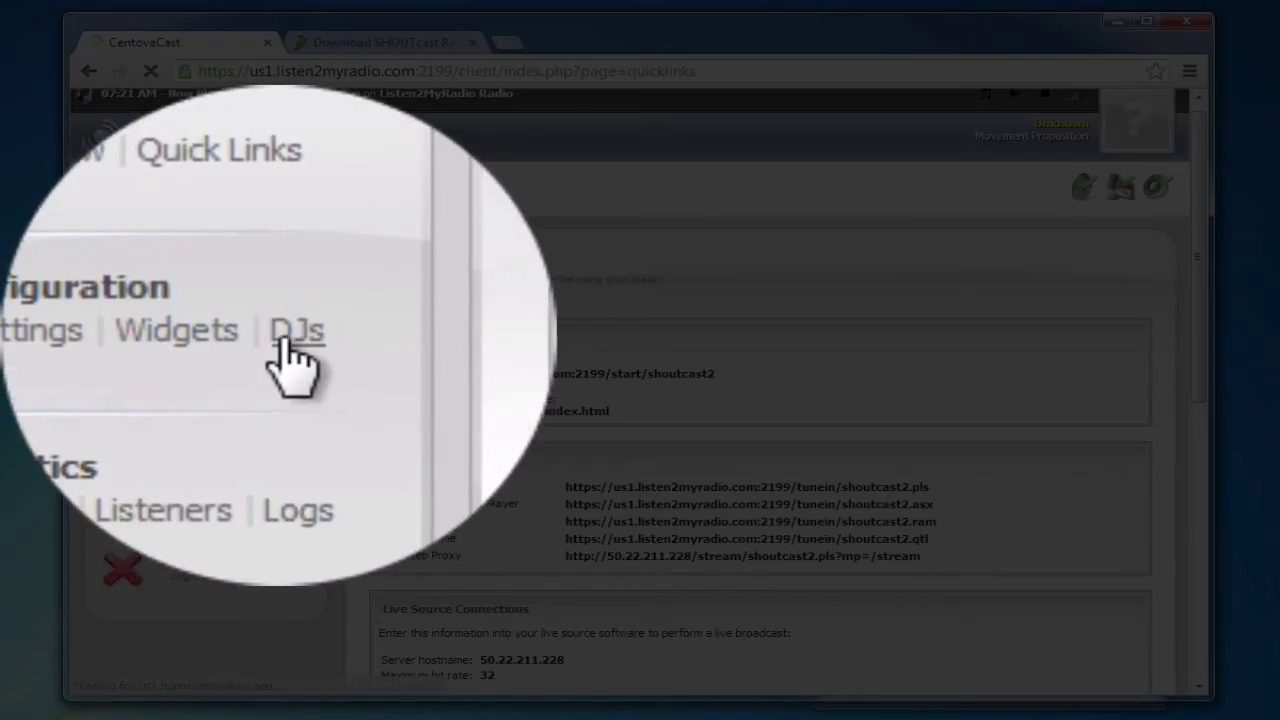
- Delete the Tutorial DJ account under DJs and start a new DJ account form
{"action": "left_click", "coordinate": [277, 343]}
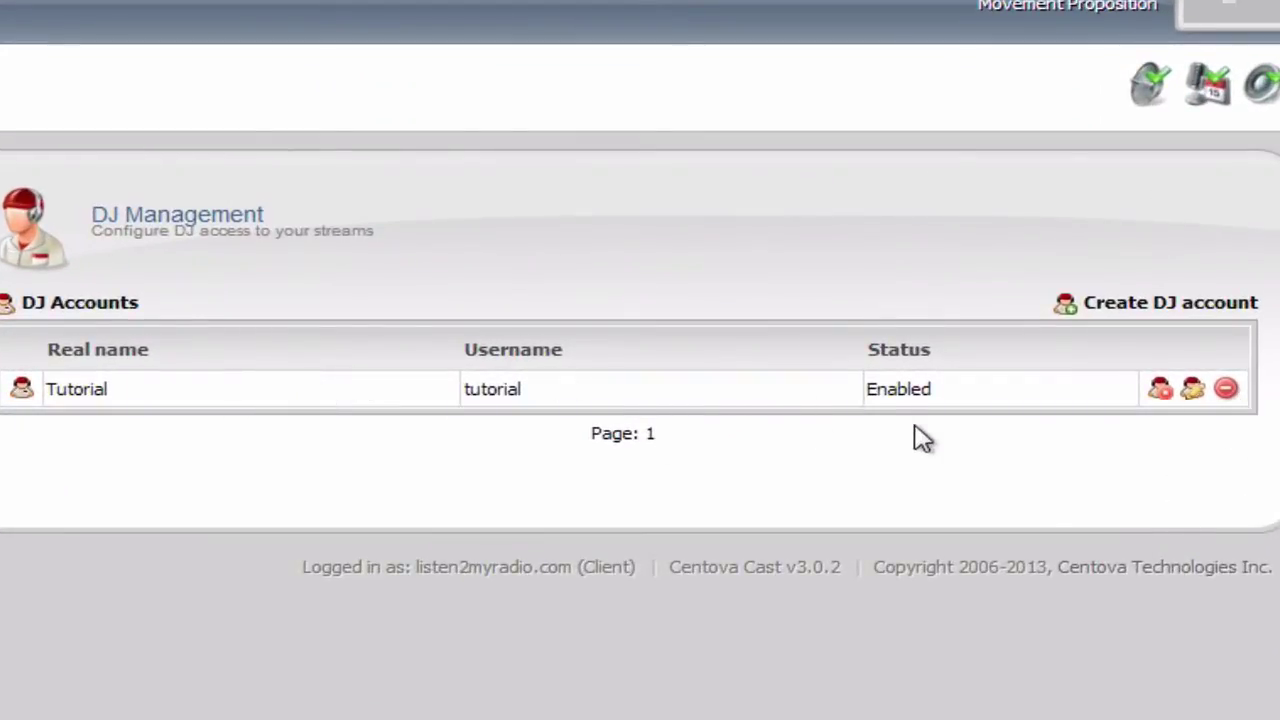
{"action": "left_click", "coordinate": [1224, 390]}
{"action": "left_click", "coordinate": [510, 378]}
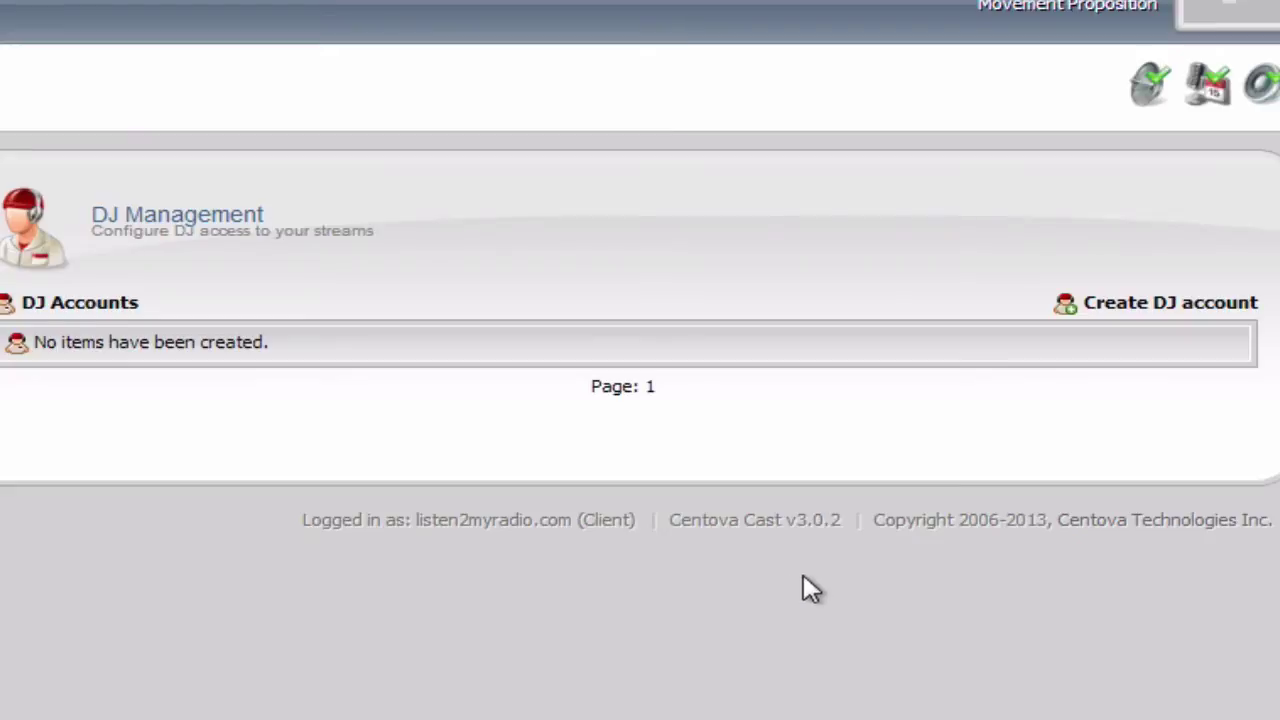
{"action": "left_click", "coordinate": [1137, 308]}
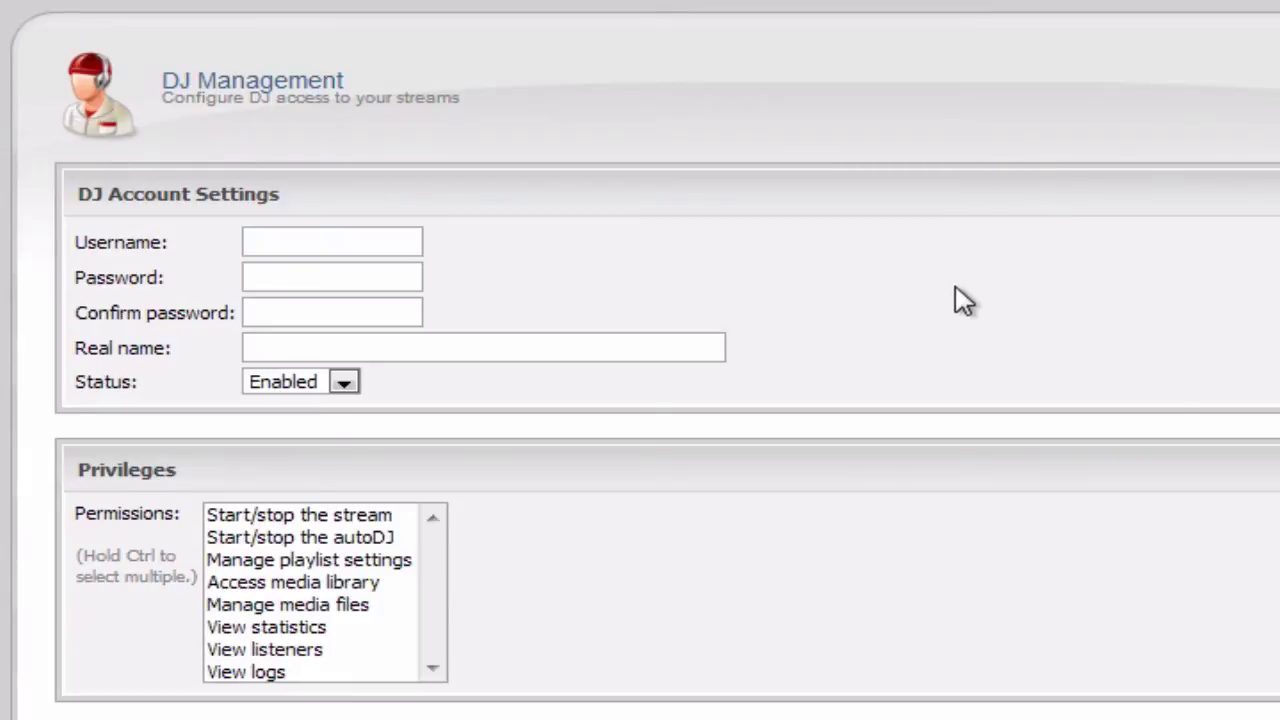
{"action": "left_click", "coordinate": [245, 241]}
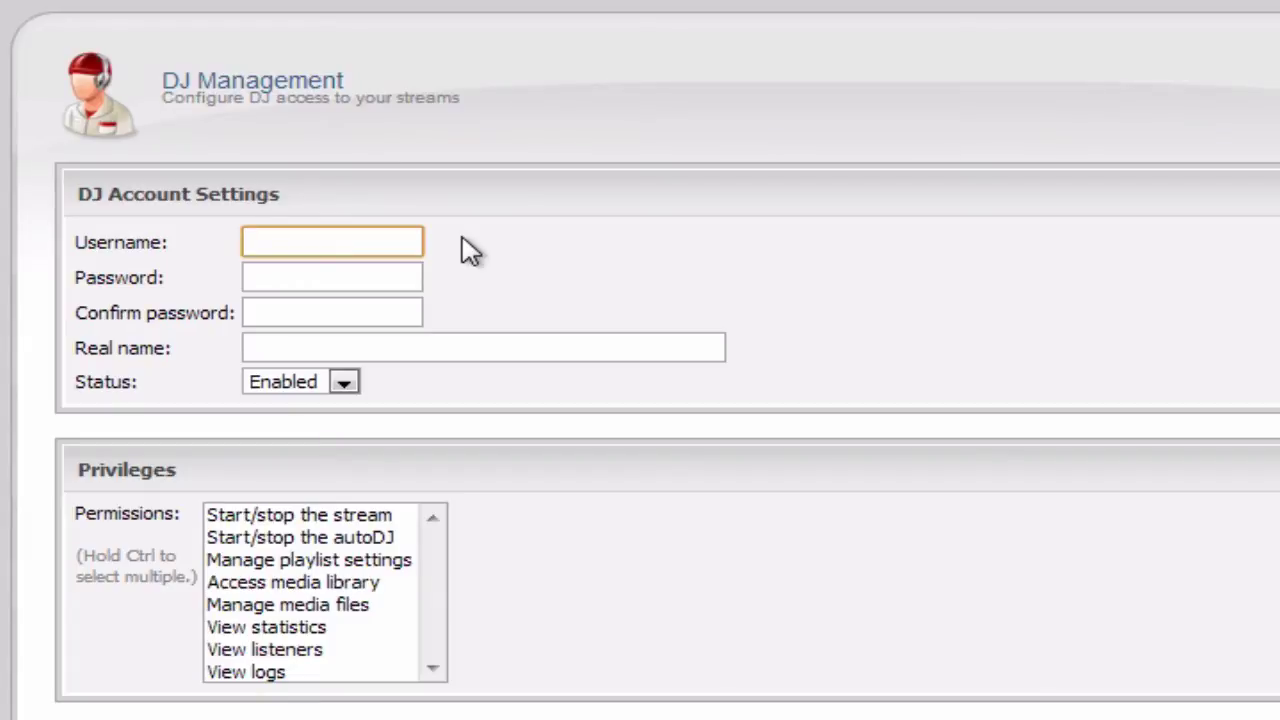
{"action": "key", "text": "alt+Tab"}
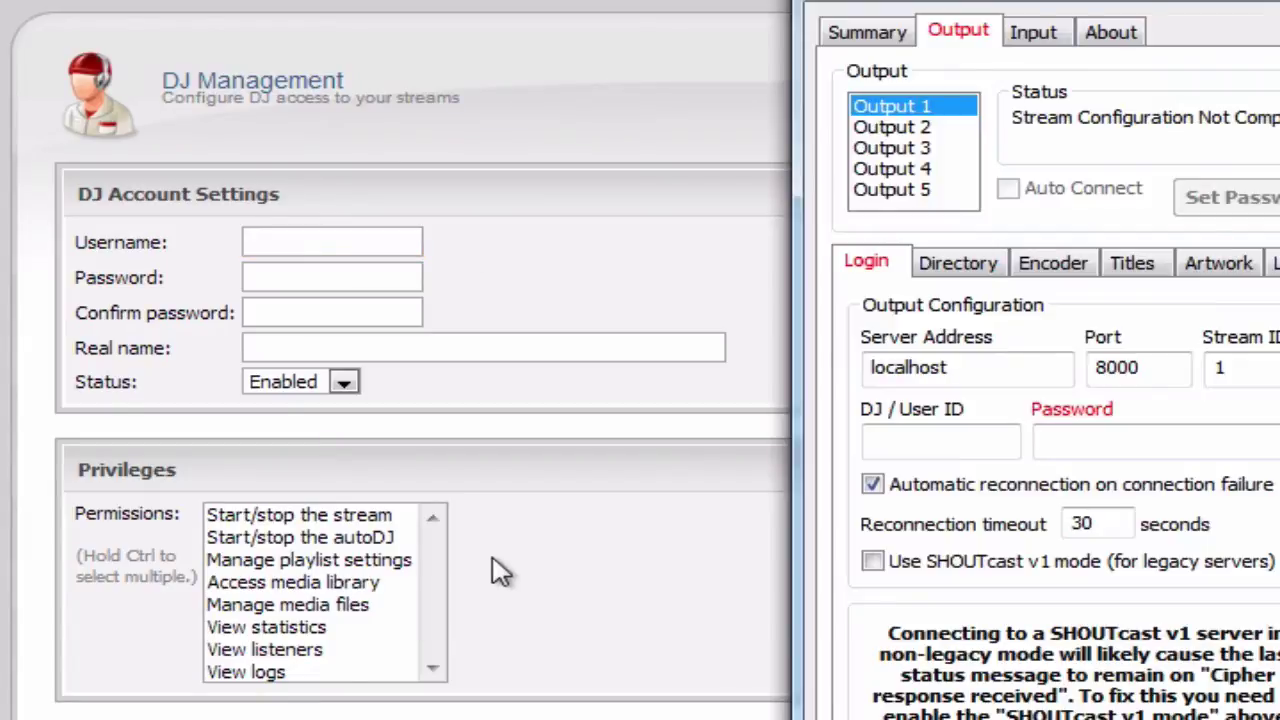
{"action": "left_click", "coordinate": [940, 442]}
{"action": "left_click", "coordinate": [553, 338]}
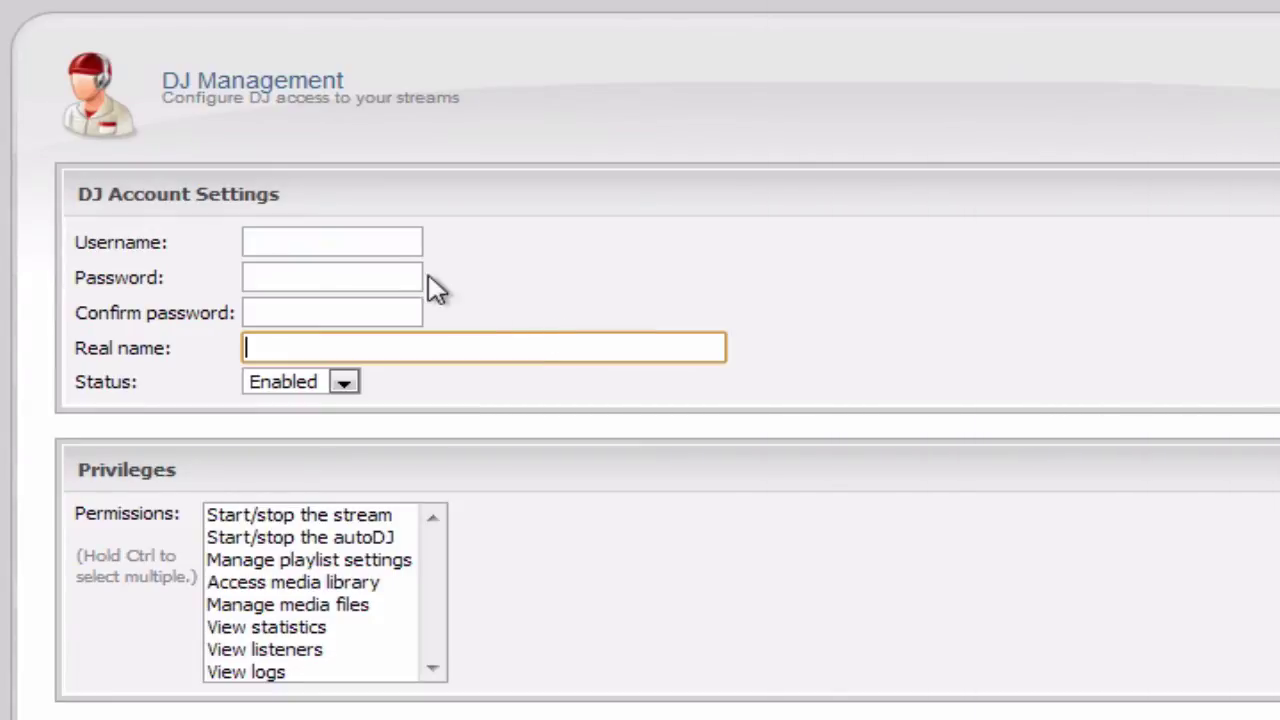
{"action": "left_click", "coordinate": [397, 272]}
{"action": "left_click", "coordinate": [391, 254]}
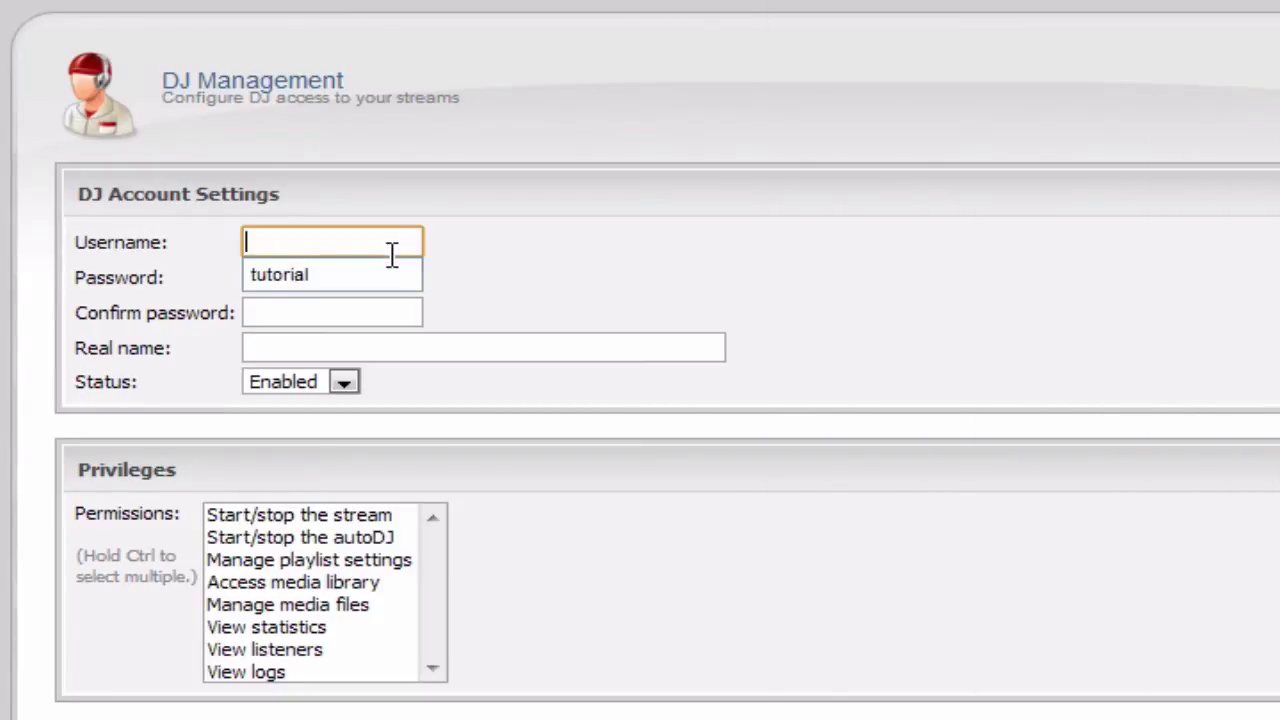
{"action": "left_click", "coordinate": [430, 190]}
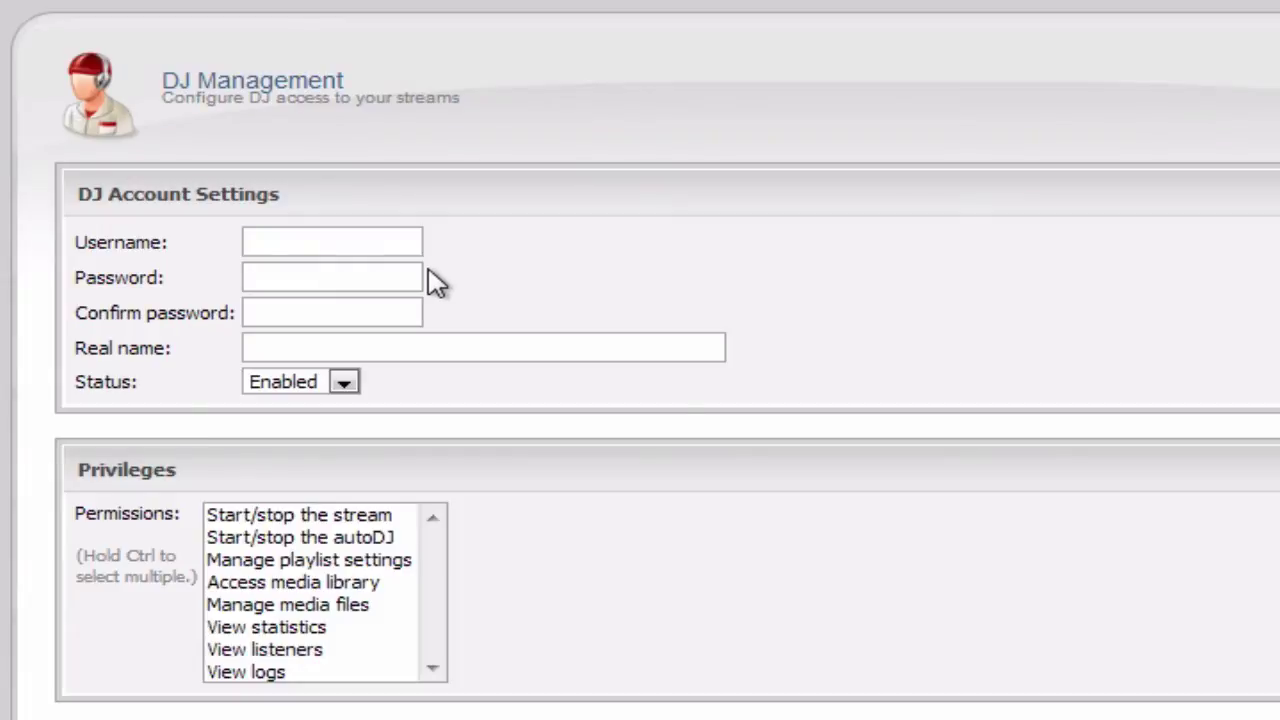
{"action": "scroll", "coordinate": [480, 410], "scroll_direction": "down", "scroll_amount": 3}
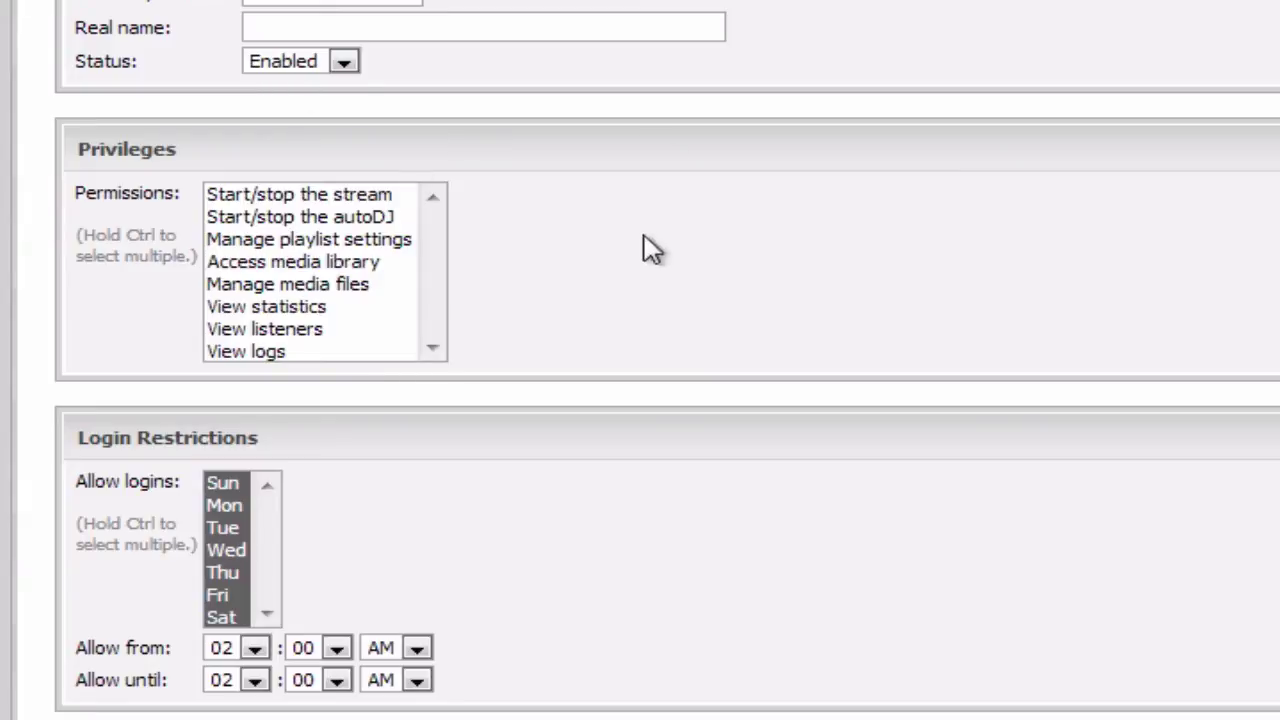
{"action": "scroll", "coordinate": [600, 270], "scroll_direction": "up", "scroll_amount": 3}
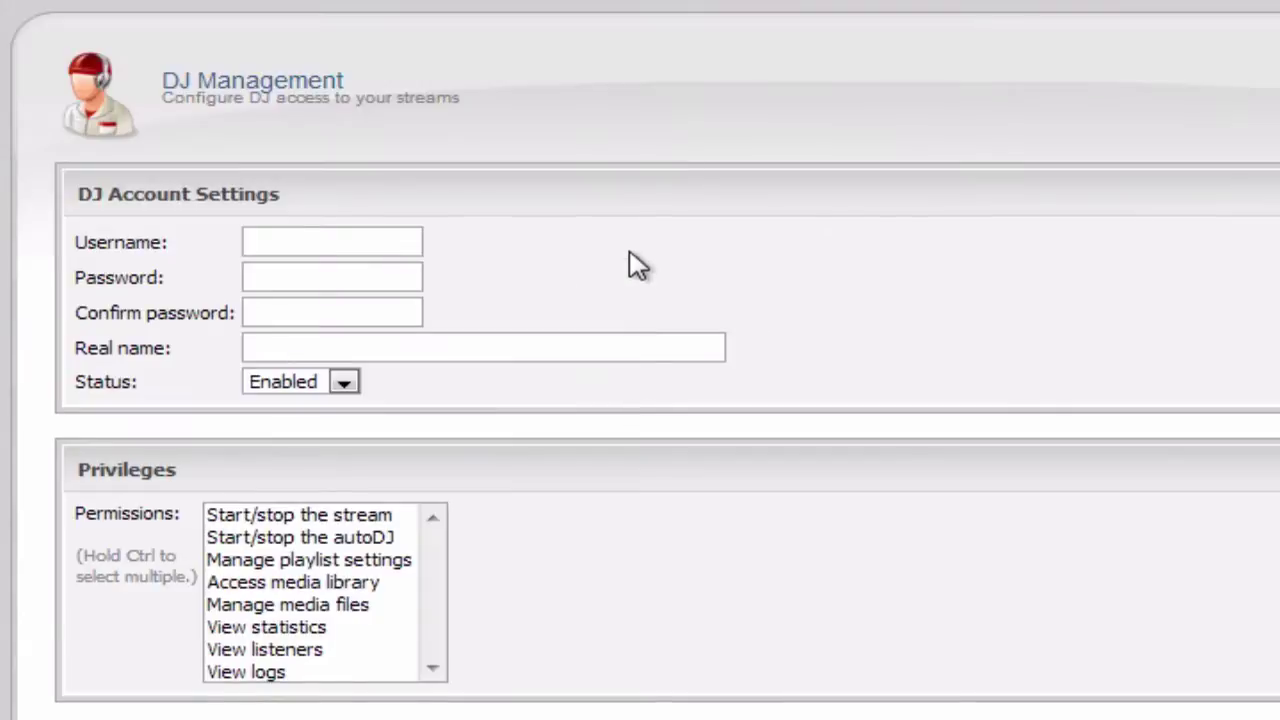
{"action": "left_click", "coordinate": [400, 243]}
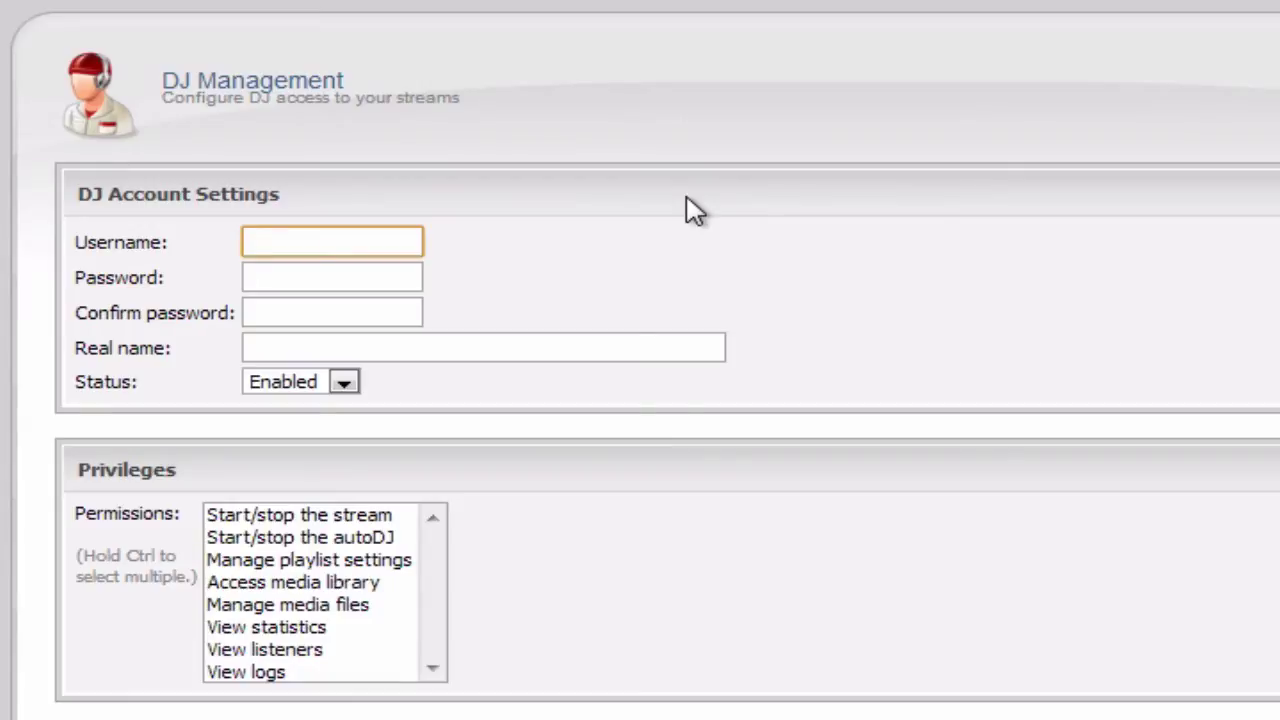
- Enter username 'tutorial', the DJ password twice, and real name 'Tutorial' in the new account form
{"action": "type", "text": "tutorial"}
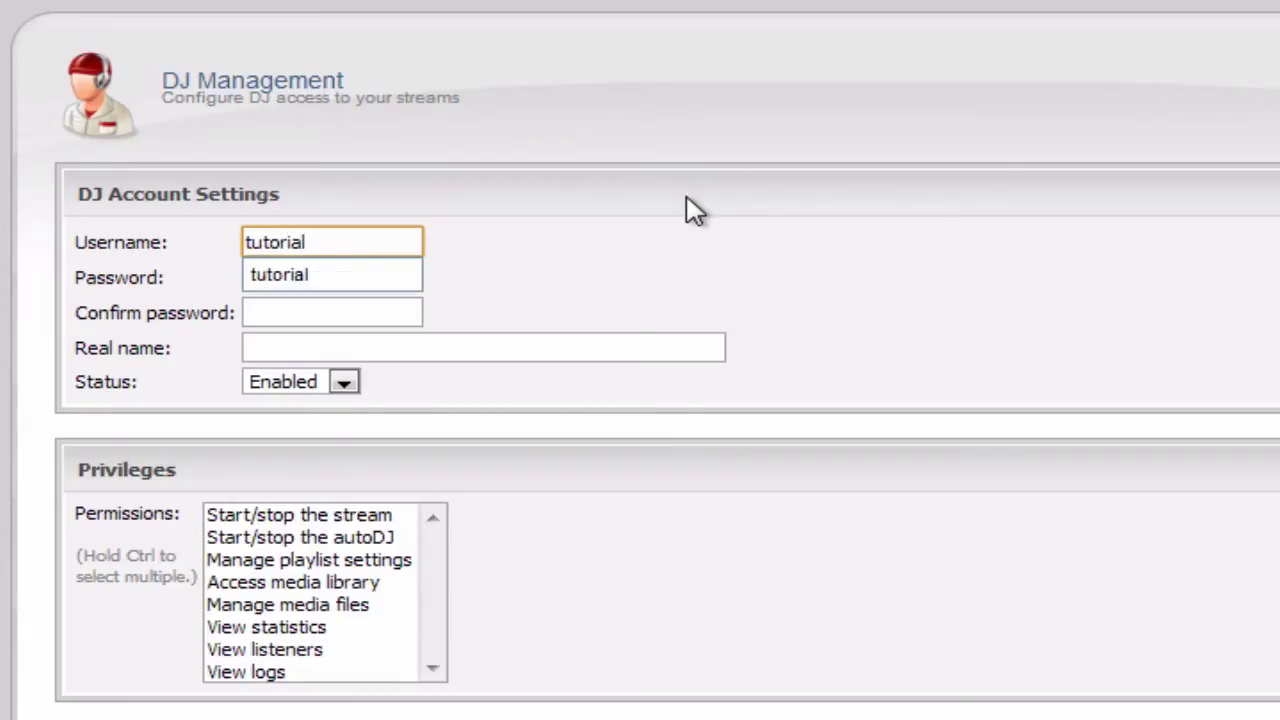
{"action": "key", "text": "Tab"}
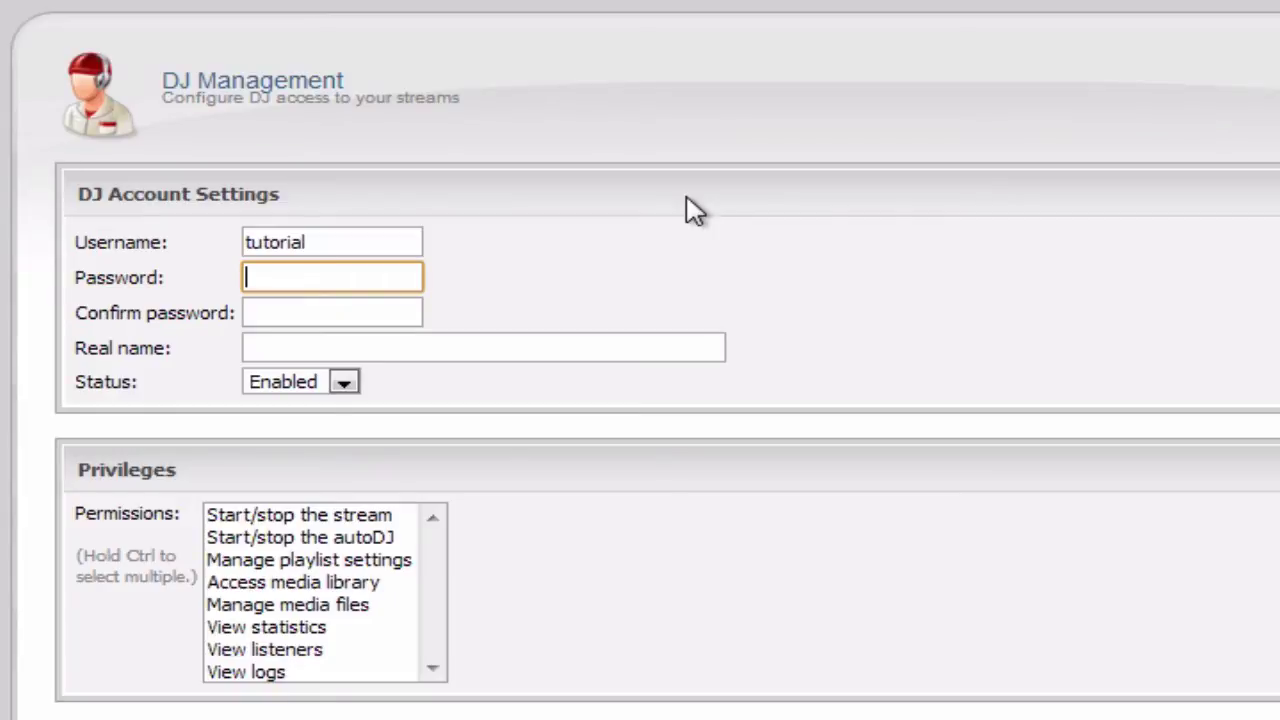
{"action": "type", "text": "•••••••"}
{"action": "key", "text": "Tab"}
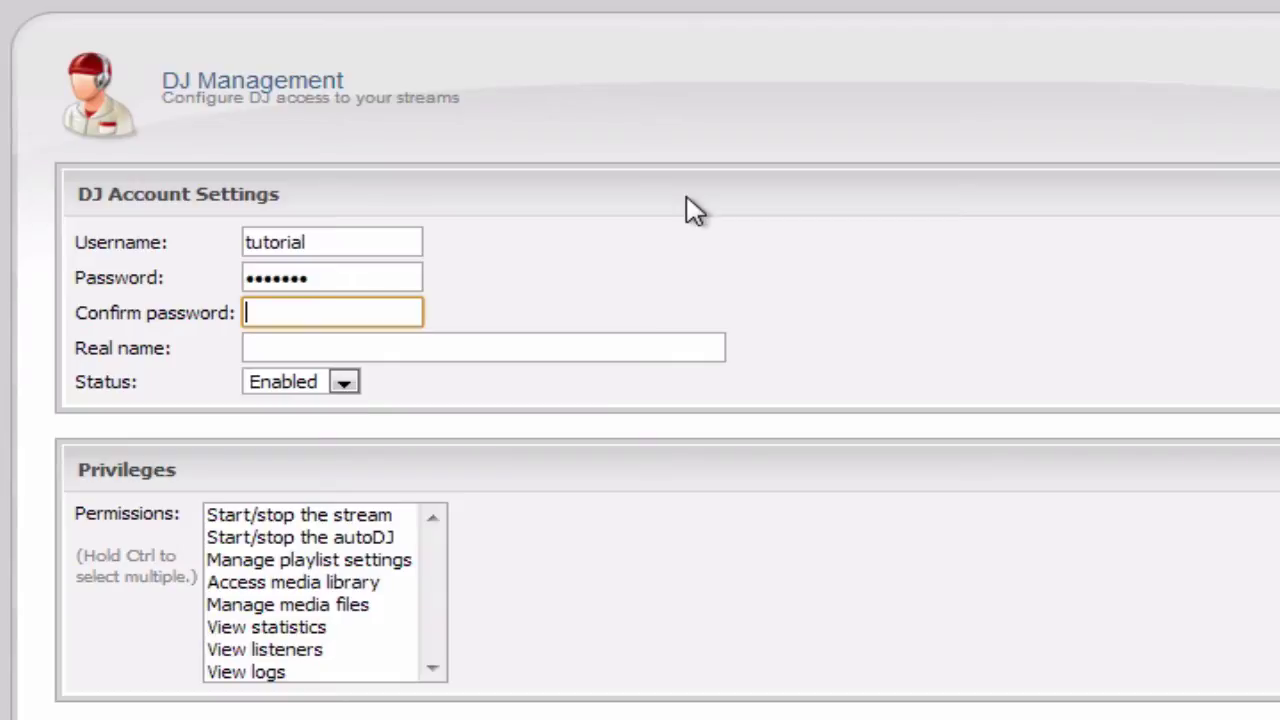
{"action": "type", "text": "•••••••"}
{"action": "key", "text": "Tab"}
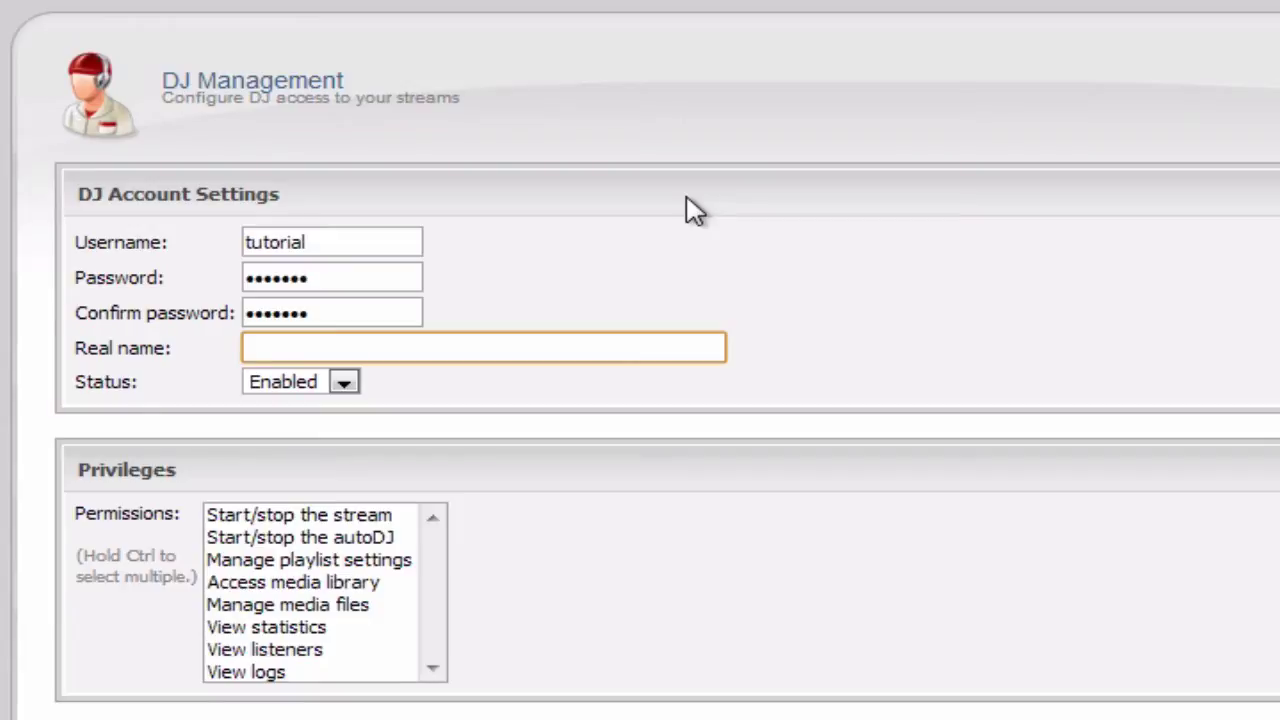
{"action": "type", "text": "Tuto"}
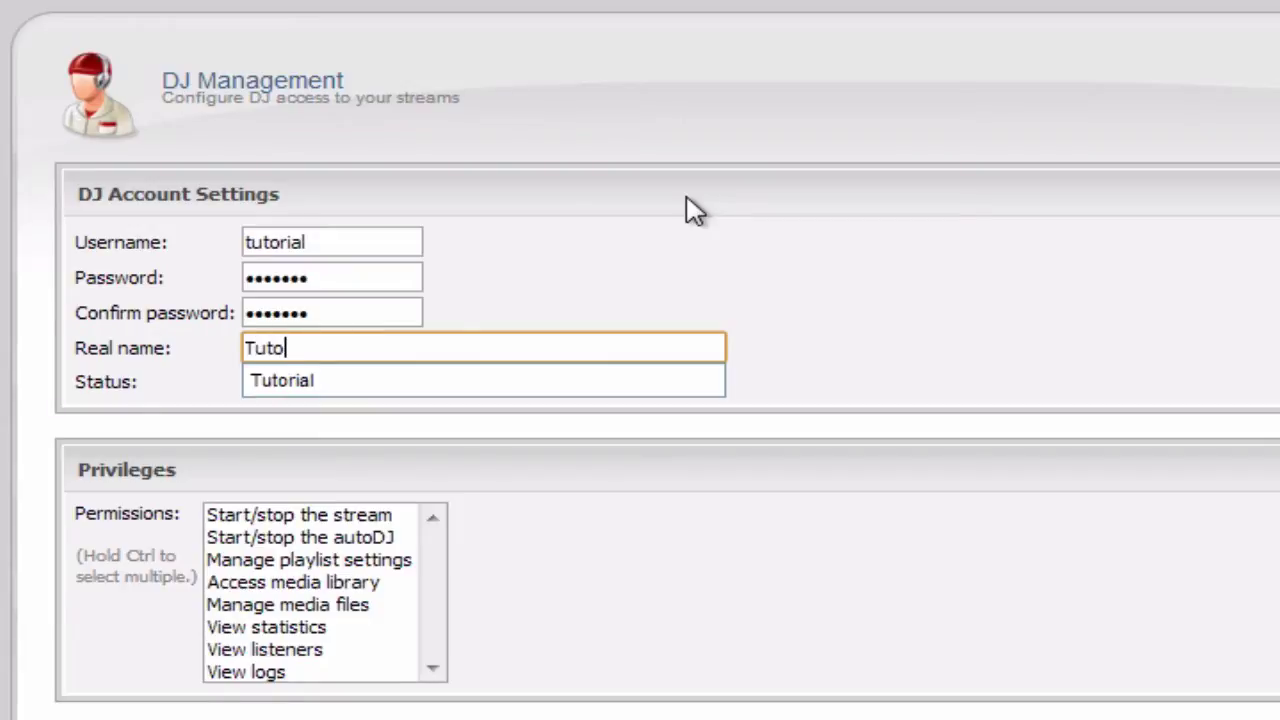
{"action": "type", "text": "rial"}
{"action": "left_click", "coordinate": [870, 482]}
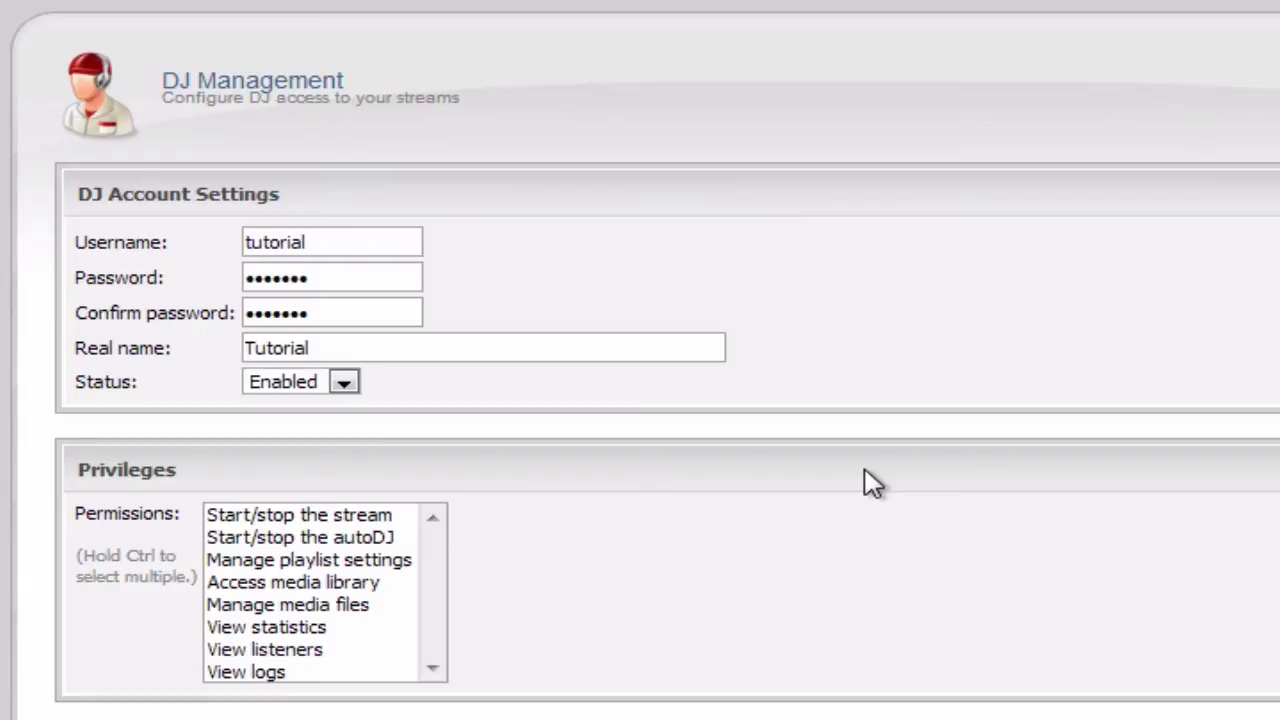
{"action": "scroll", "coordinate": [512, 496], "scroll_direction": "down", "scroll_amount": 5}
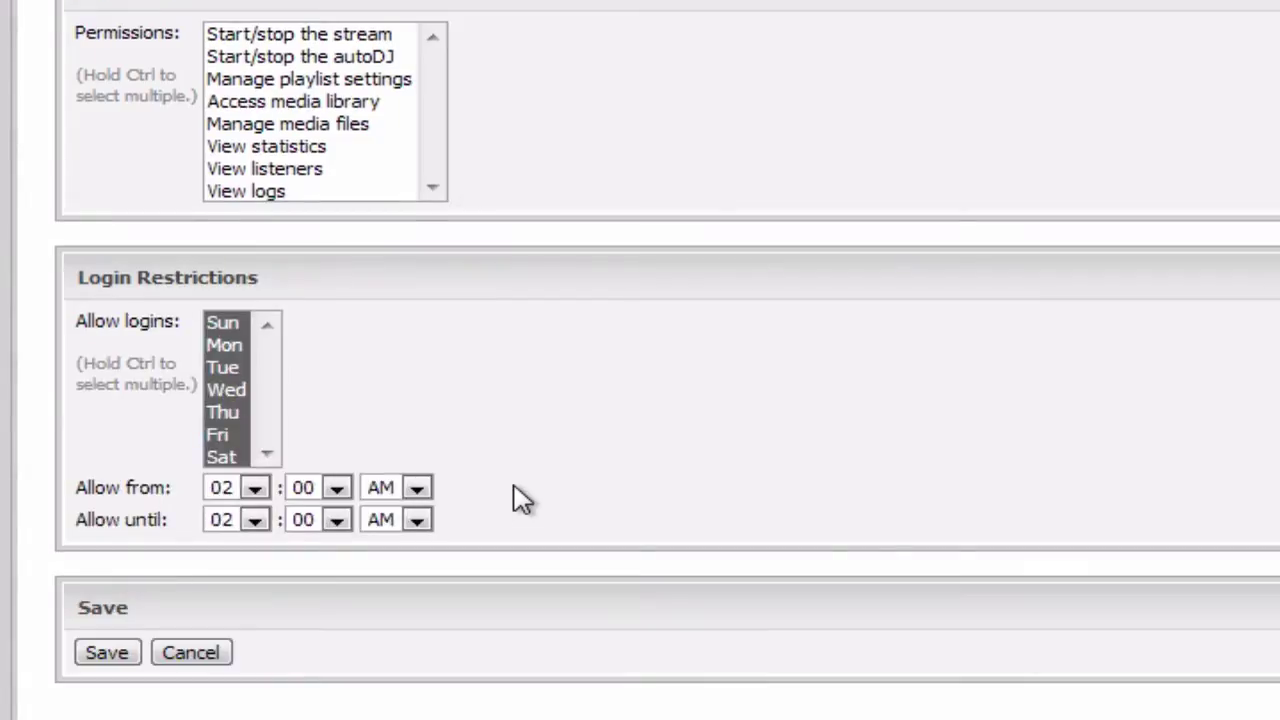
- Highlight the Permissions label and select all eight permissions in the Privileges list
{"action": "scroll", "coordinate": [663, 435], "scroll_direction": "up", "scroll_amount": 3}
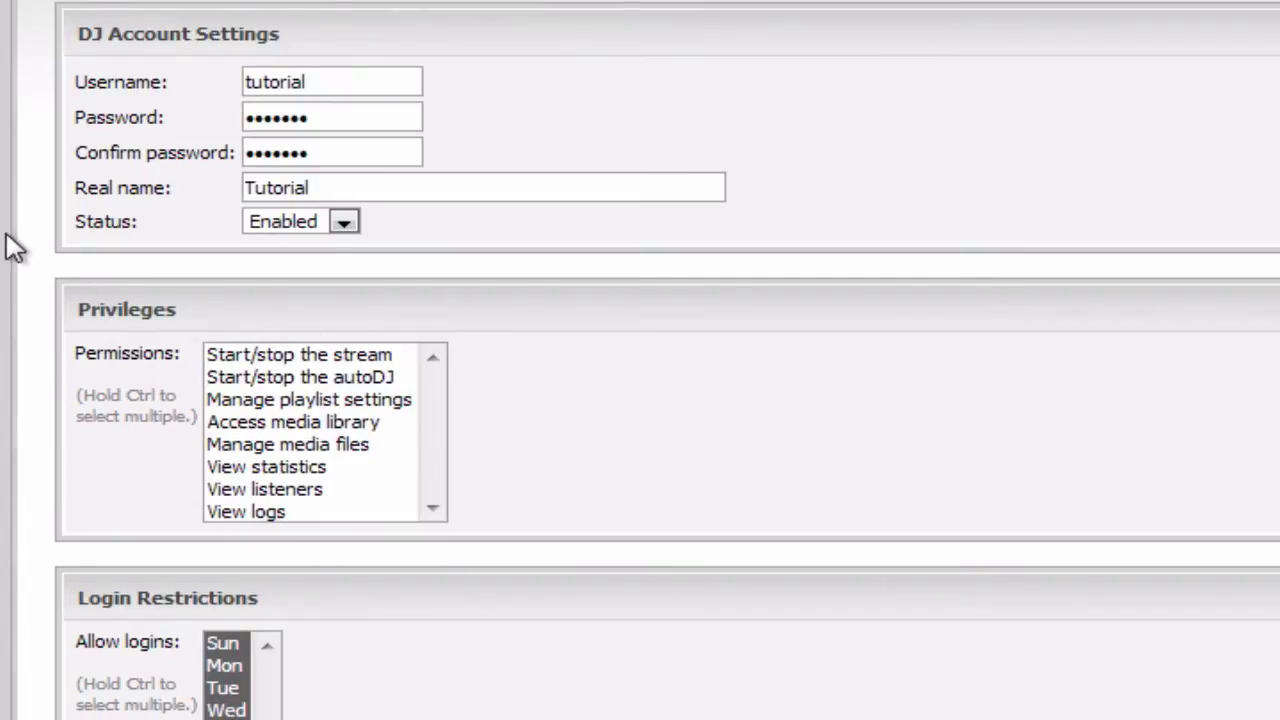
{"action": "double_click", "coordinate": [137, 353]}
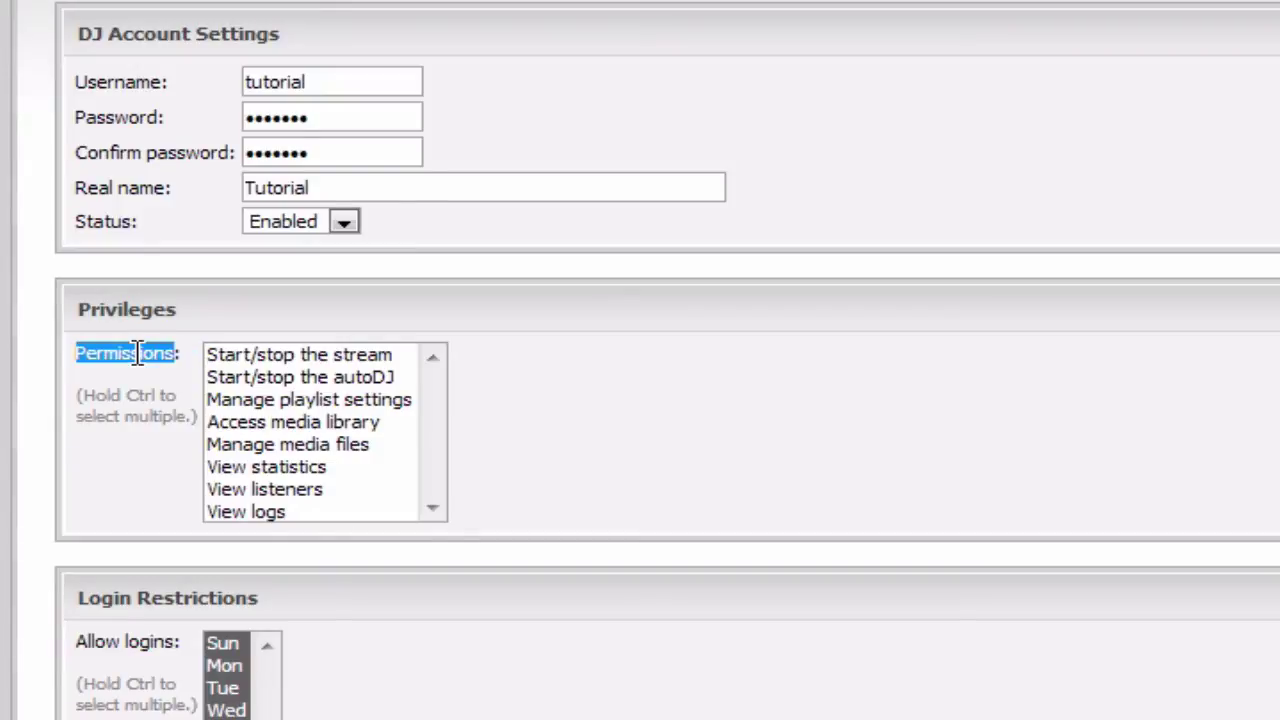
{"action": "triple_click", "coordinate": [137, 353]}
{"action": "left_click", "coordinate": [137, 353]}
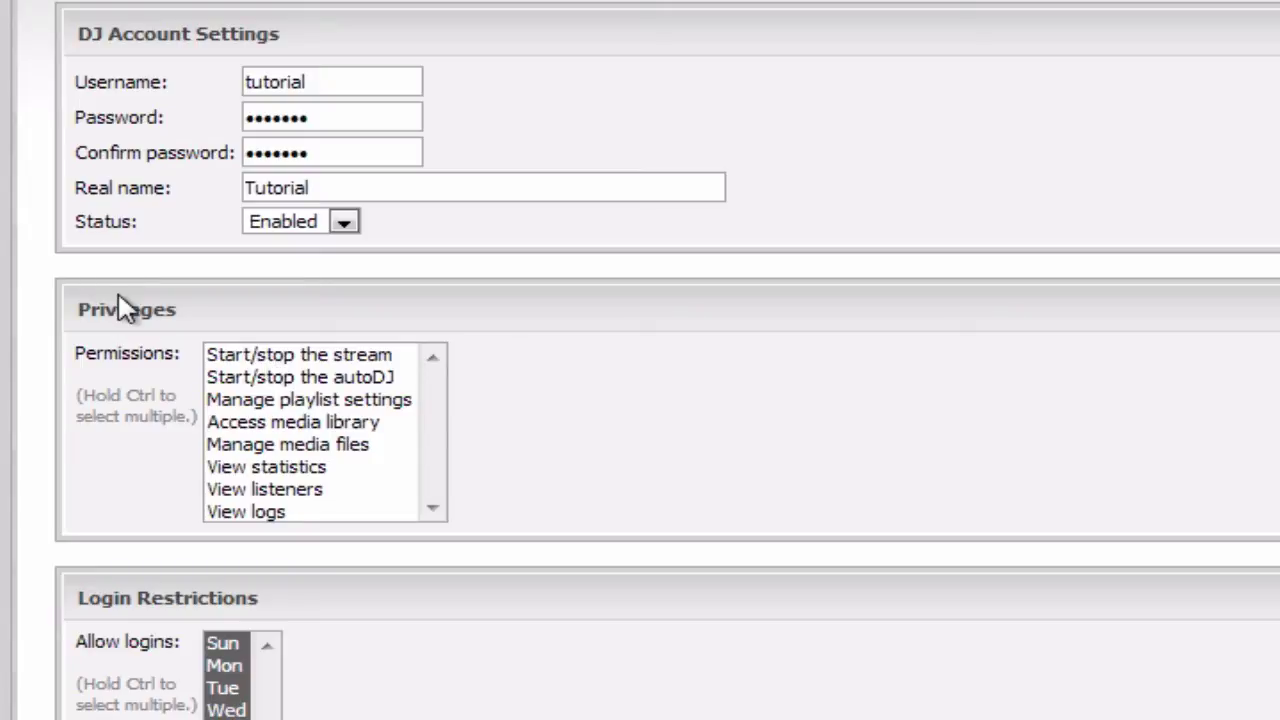
{"action": "left_click", "coordinate": [376, 366]}
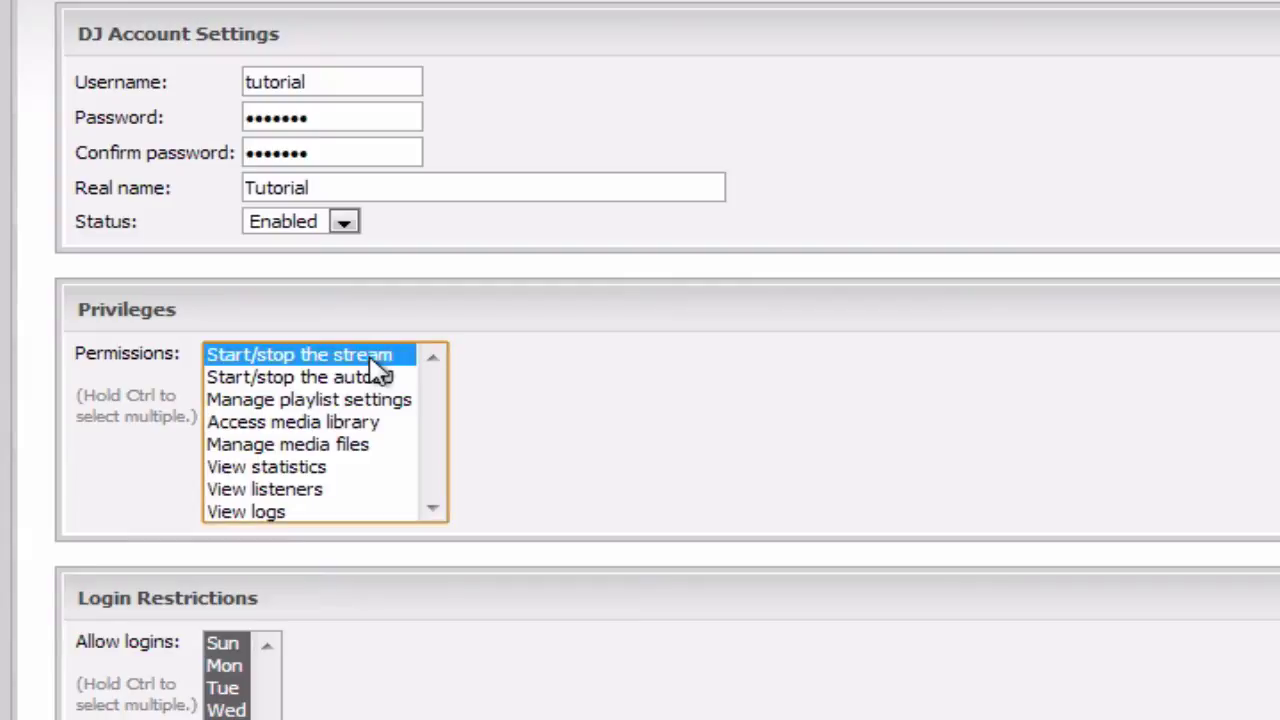
{"action": "left_click", "coordinate": [336, 514], "text": "shift"}
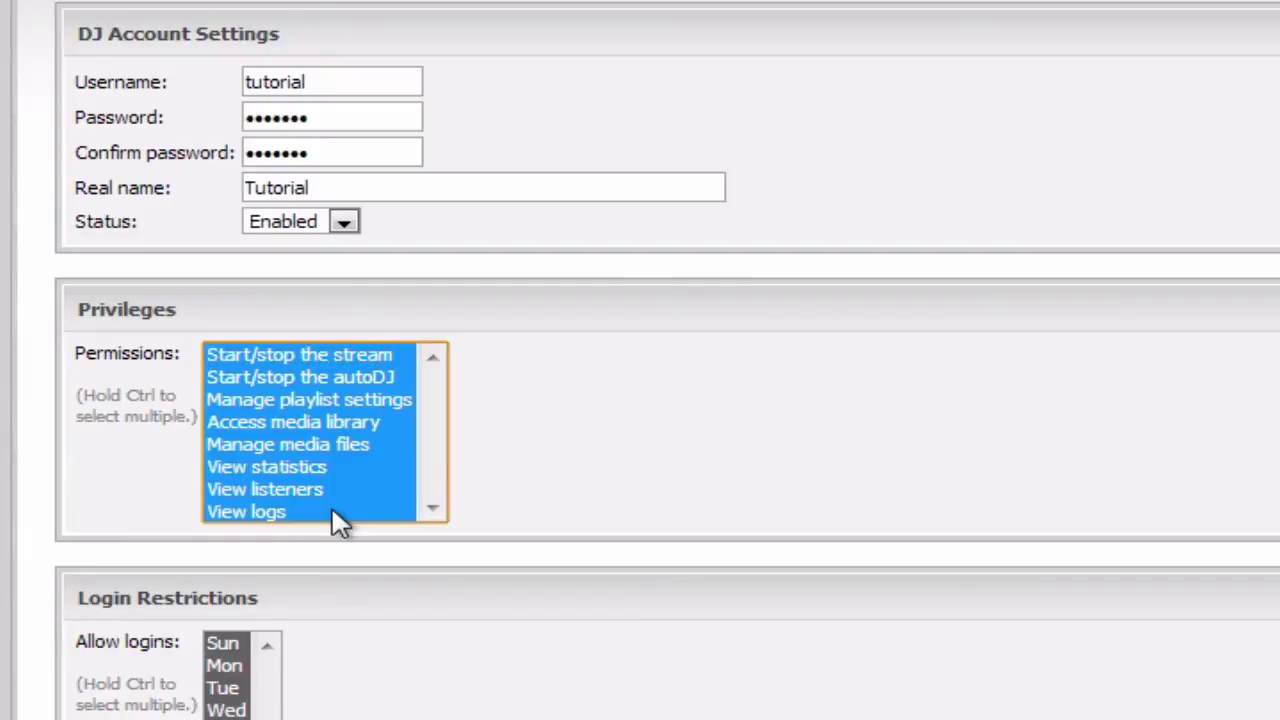
{"action": "left_click", "coordinate": [170, 478]}
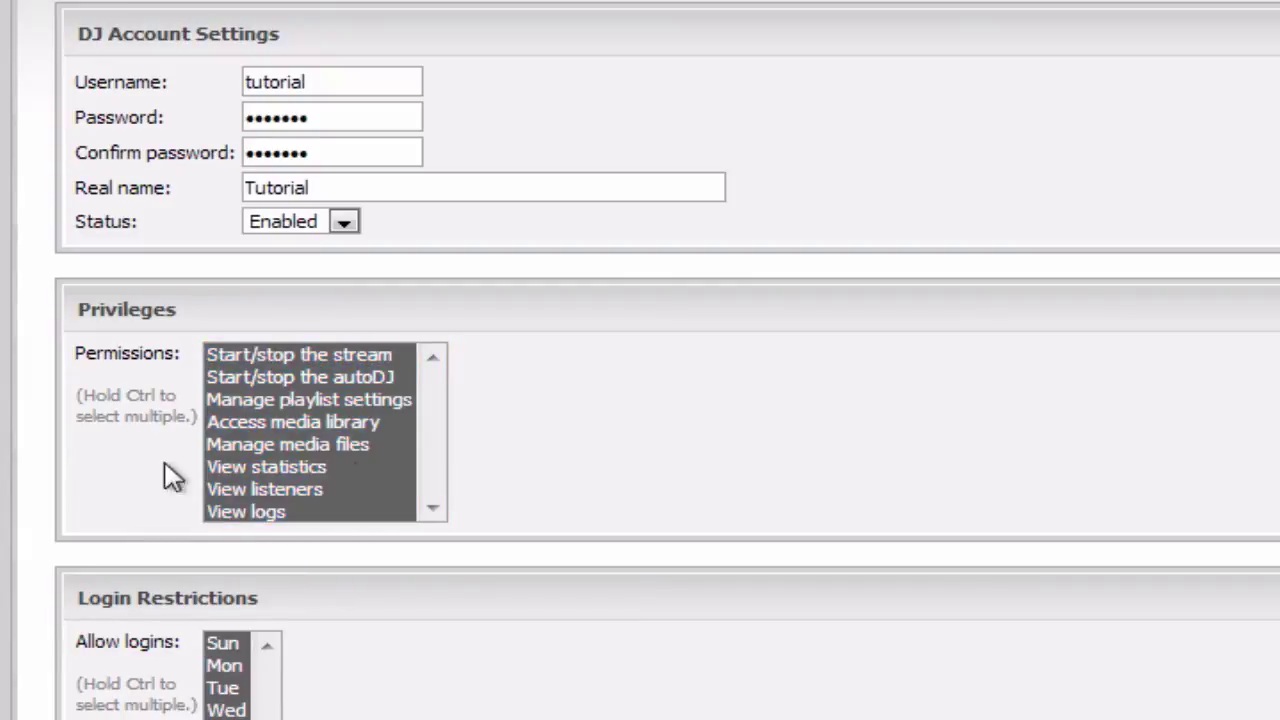
- Reselect the permissions, ending with every item from Start/stop the stream through View logs selected
{"action": "left_click", "coordinate": [330, 426]}
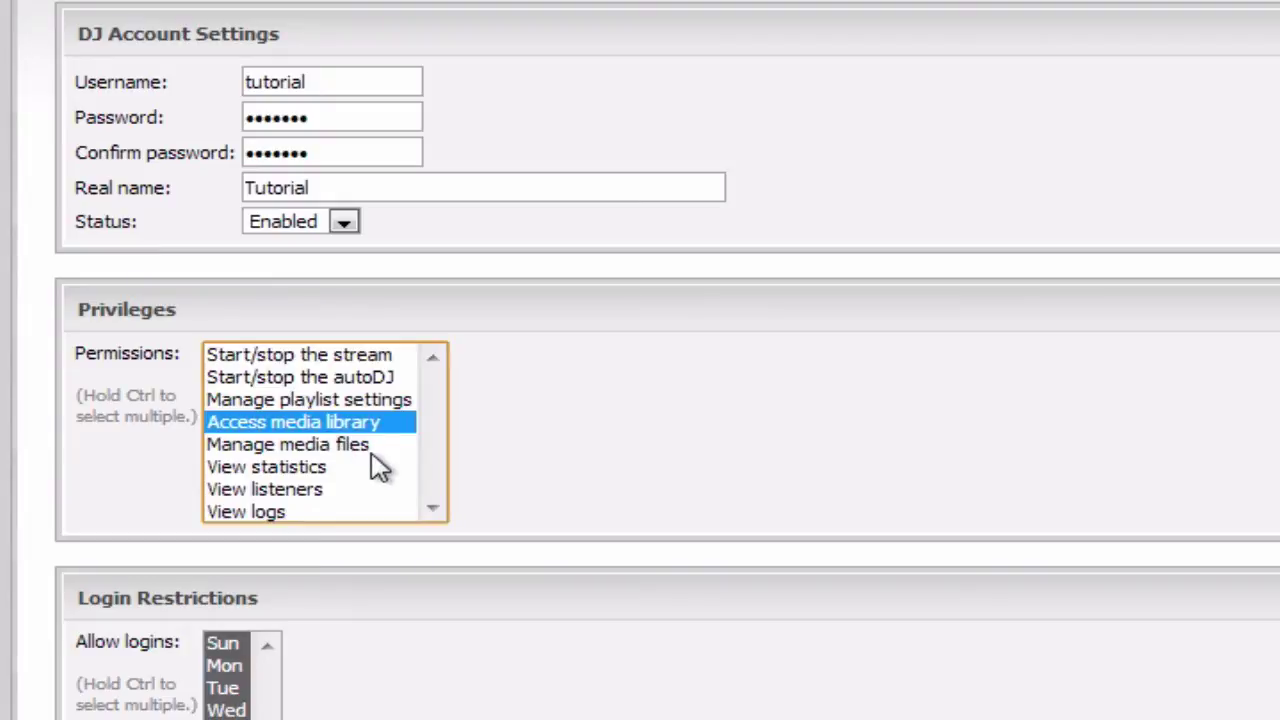
{"action": "left_click", "coordinate": [368, 455]}
{"action": "left_click", "coordinate": [243, 462]}
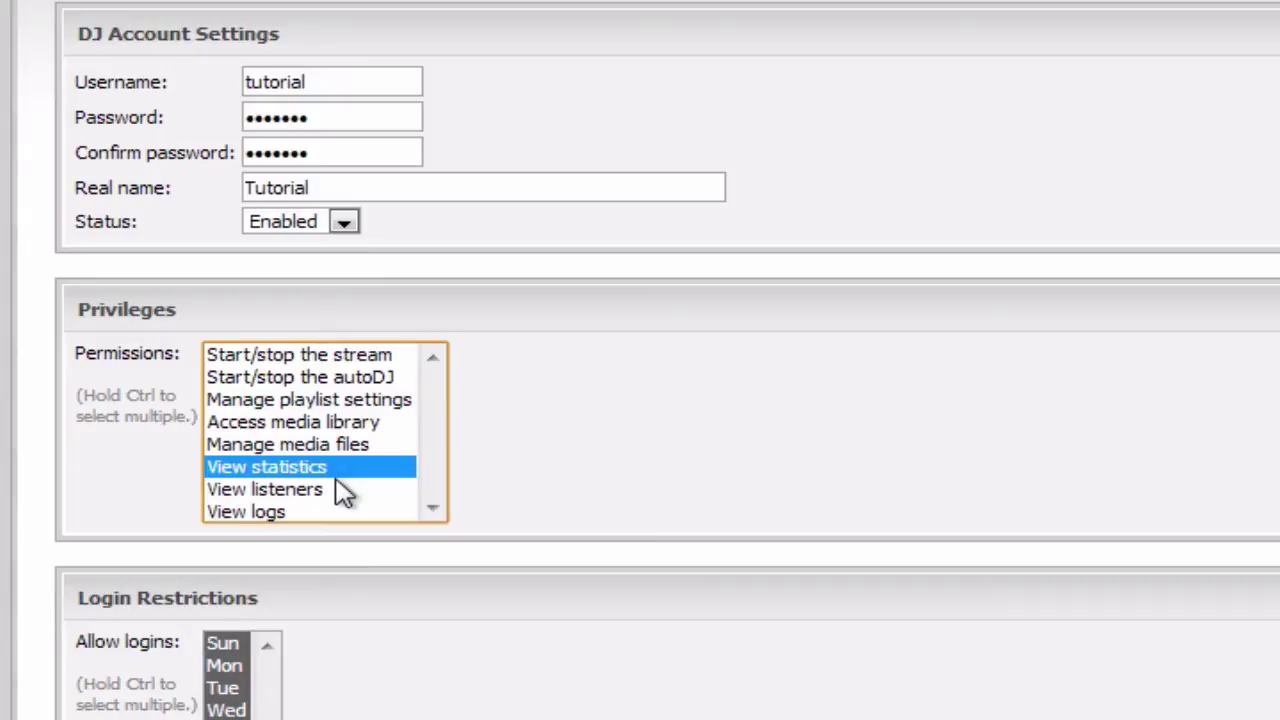
{"action": "left_click", "coordinate": [366, 386], "text": "ctrl"}
{"action": "left_click", "coordinate": [296, 424], "text": "ctrl"}
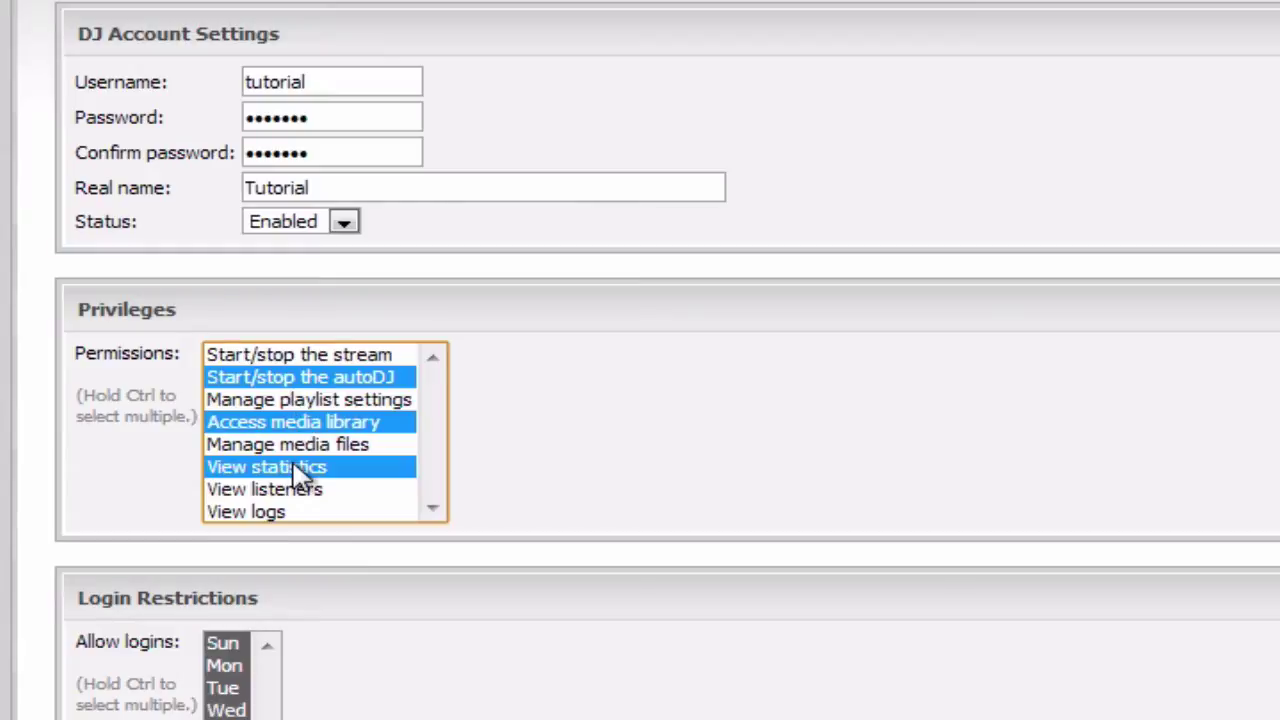
{"action": "left_click", "coordinate": [327, 356]}
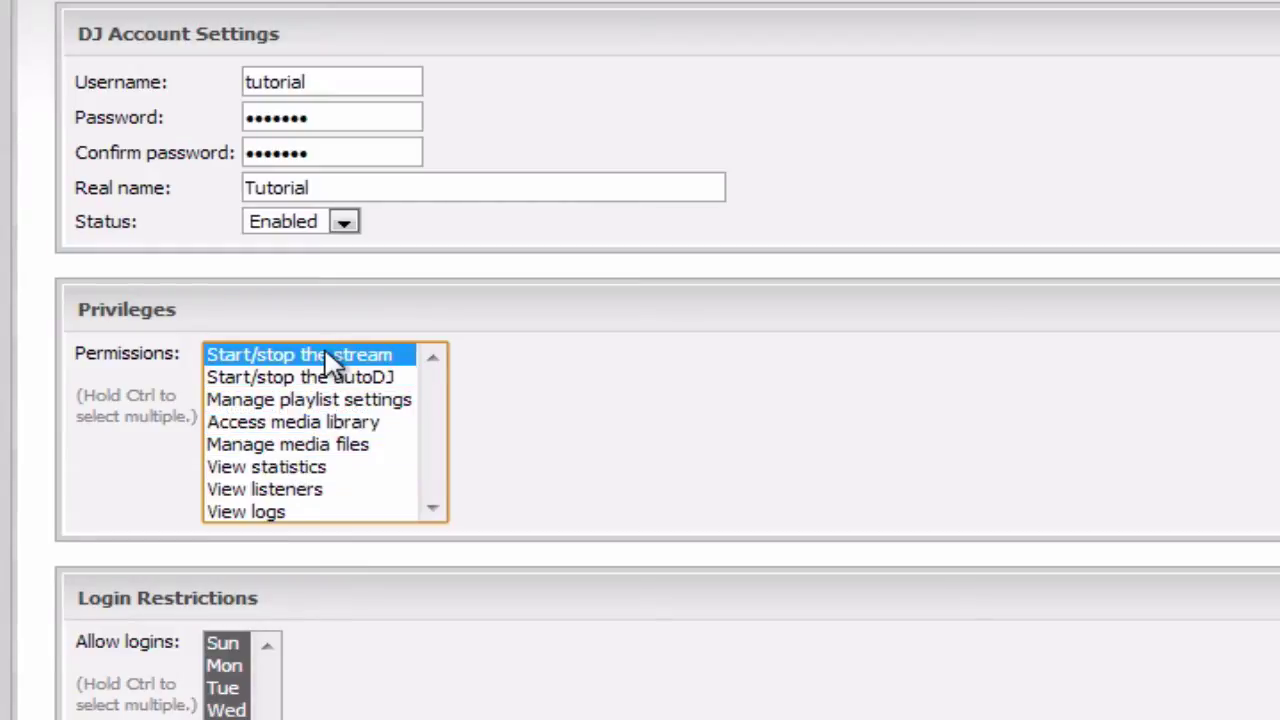
{"action": "left_click", "coordinate": [320, 514], "text": "shift"}
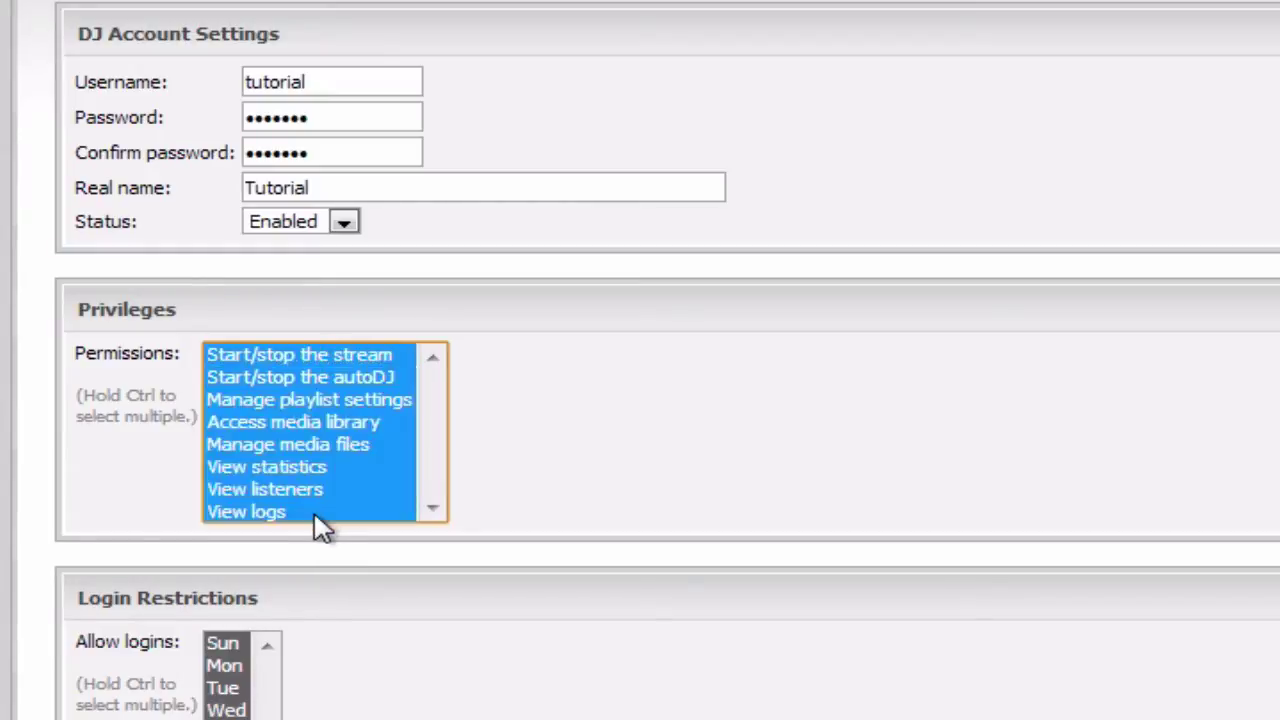
{"action": "left_click", "coordinate": [594, 452]}
{"action": "scroll", "coordinate": [600, 458], "scroll_direction": "down", "scroll_amount": 5}
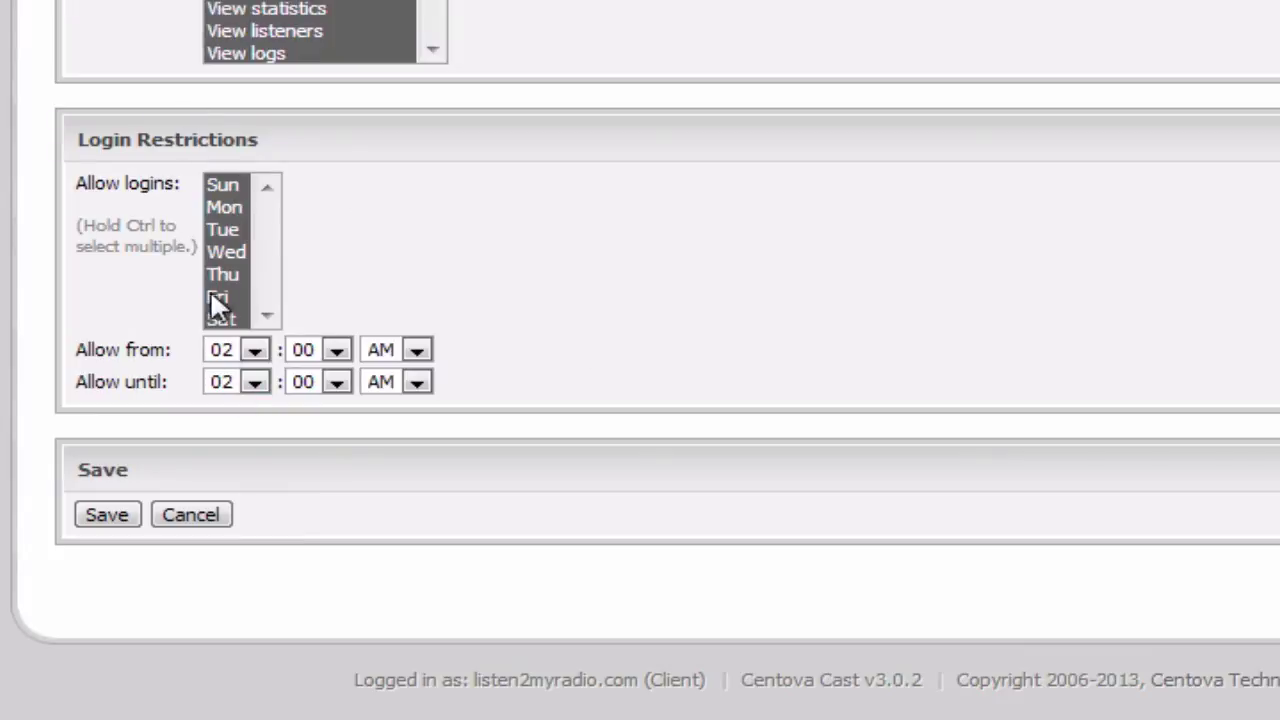
- Leave the all-week 02:00–02:00 login restrictions unchanged and save the Tutorial DJ account
{"action": "triple_click", "coordinate": [95, 348]}
{"action": "left_click", "coordinate": [106, 423]}
{"action": "triple_click", "coordinate": [100, 376]}
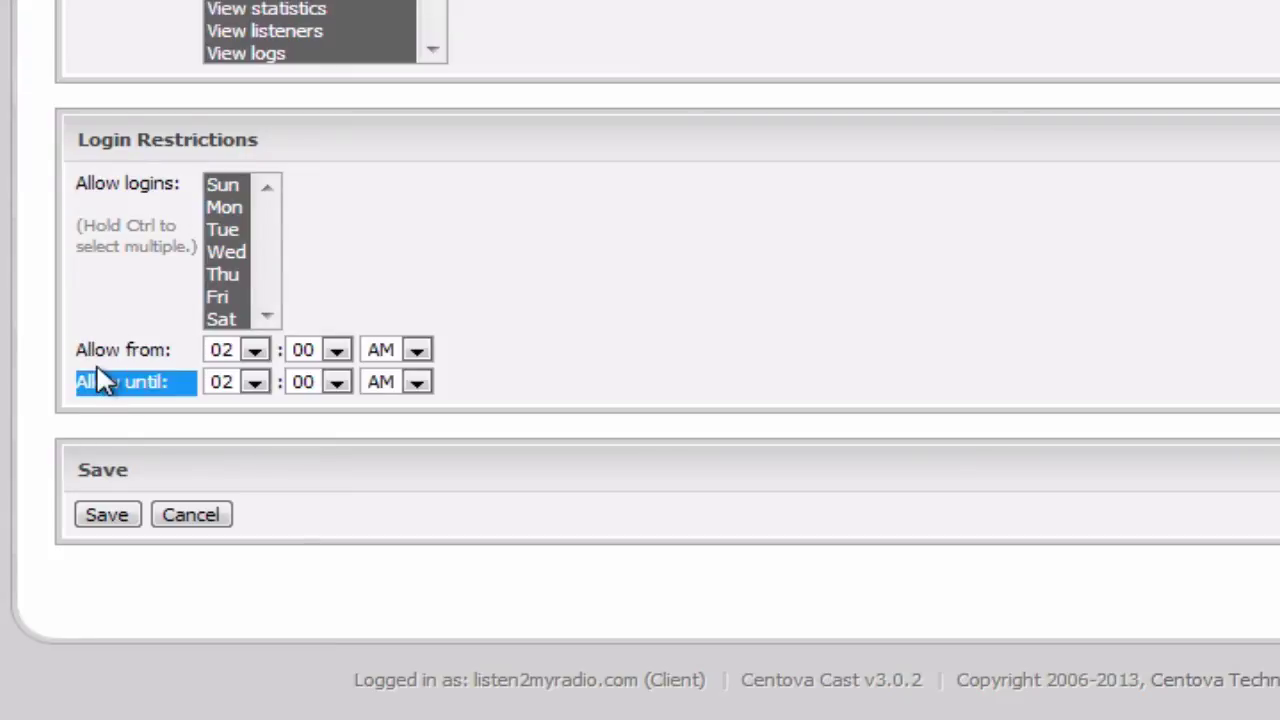
{"action": "triple_click", "coordinate": [100, 350]}
{"action": "left_click", "coordinate": [98, 350]}
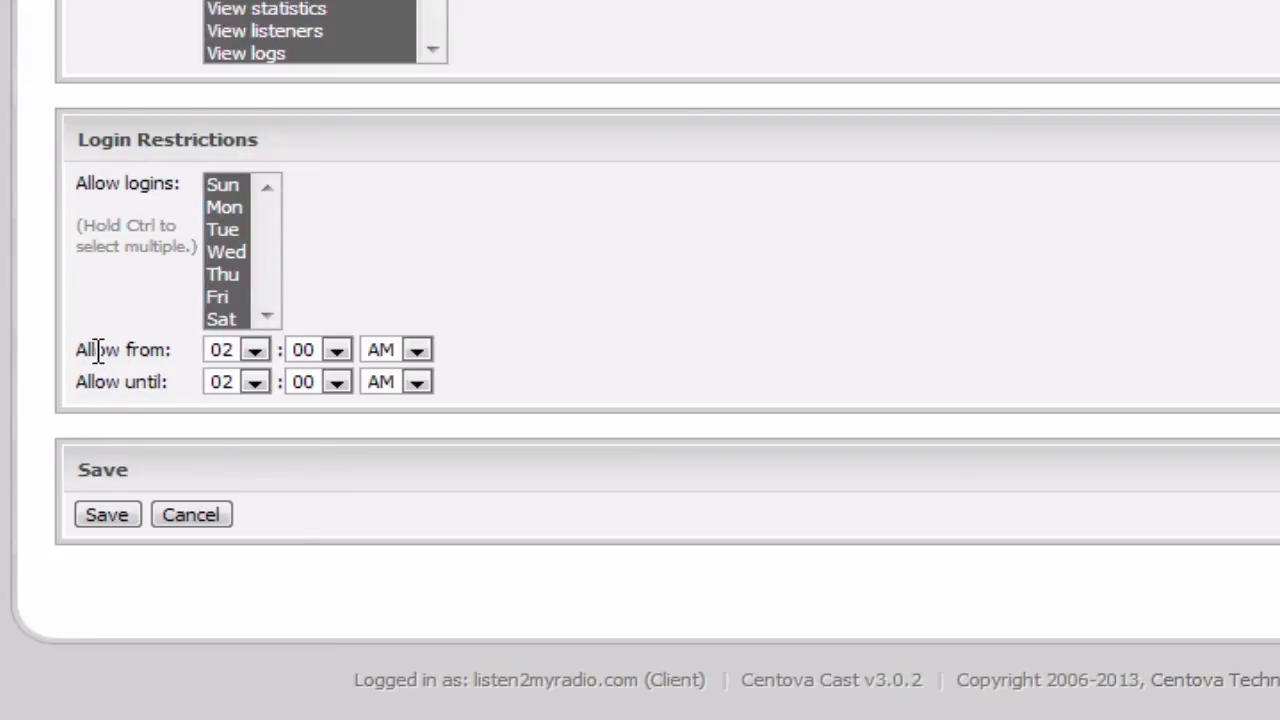
{"action": "triple_click", "coordinate": [98, 350]}
{"action": "left_click", "coordinate": [98, 350]}
{"action": "triple_click", "coordinate": [98, 350]}
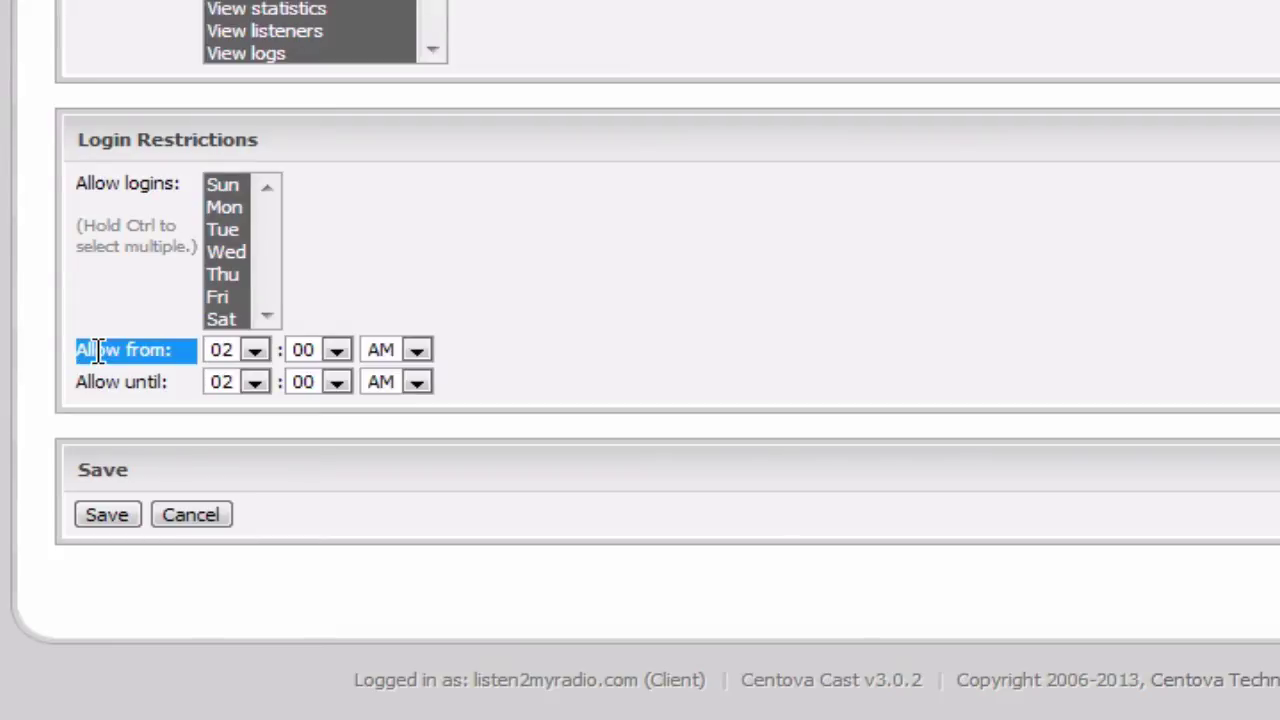
{"action": "triple_click", "coordinate": [109, 385]}
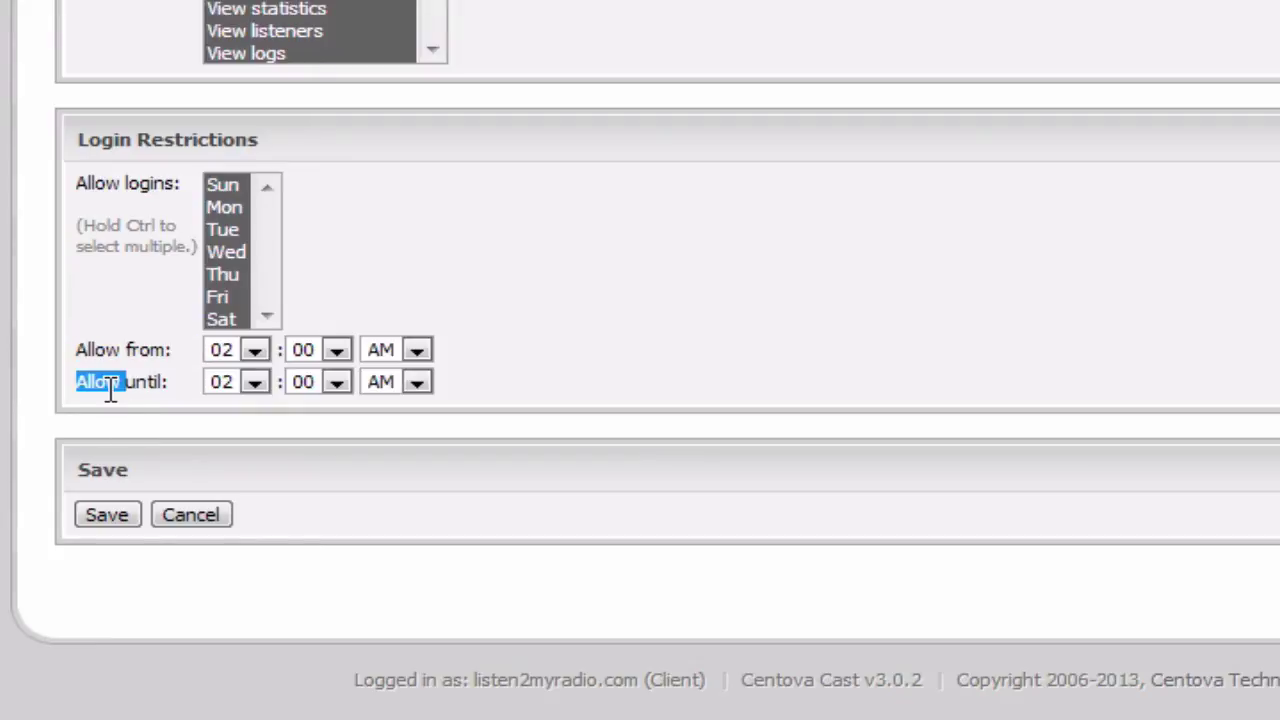
{"action": "triple_click", "coordinate": [109, 385]}
{"action": "double_click", "coordinate": [109, 385]}
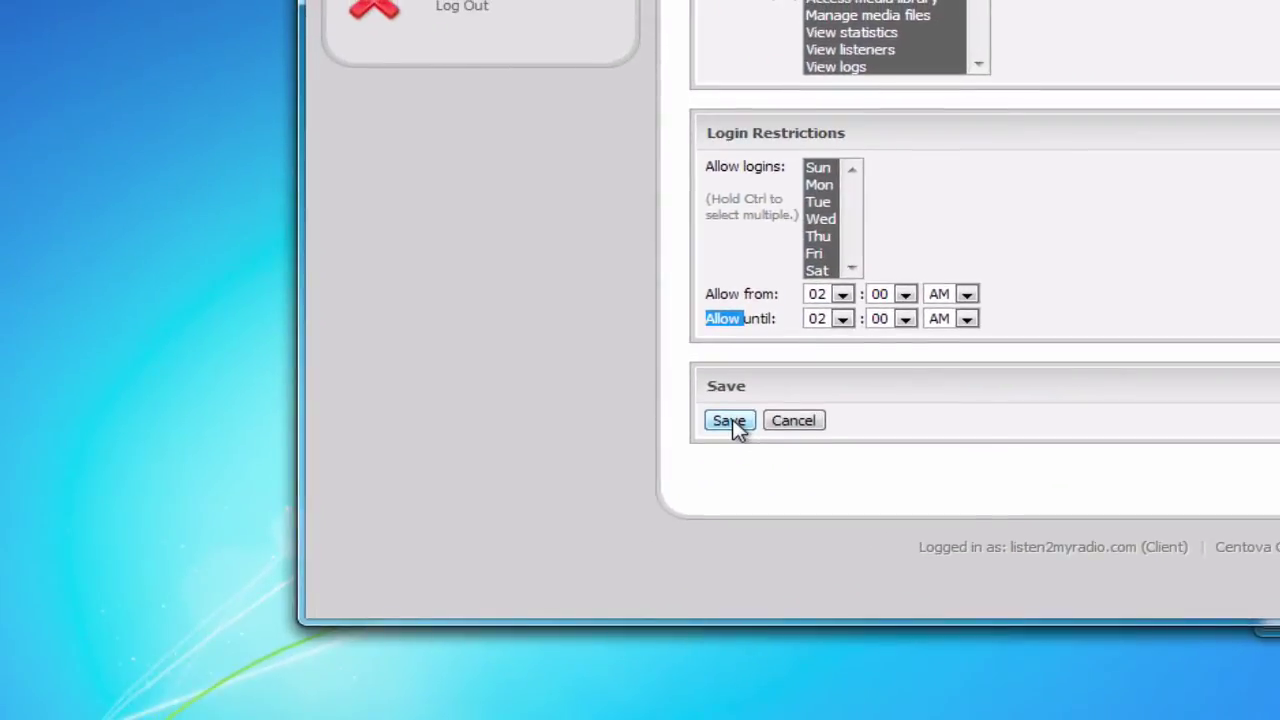
{"action": "left_click", "coordinate": [107, 514]}
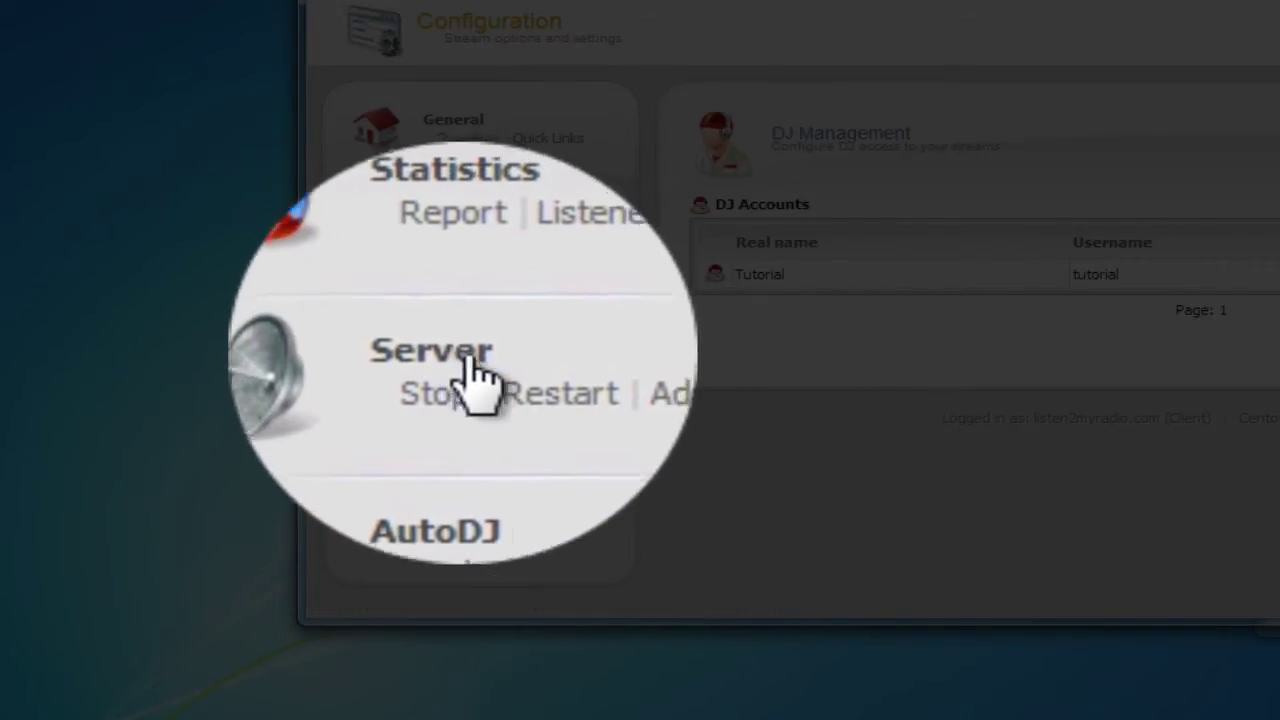
- Restart the CentovaCast streaming server, confirm it, and return to the Account Overview
{"action": "left_click", "coordinate": [504, 370]}
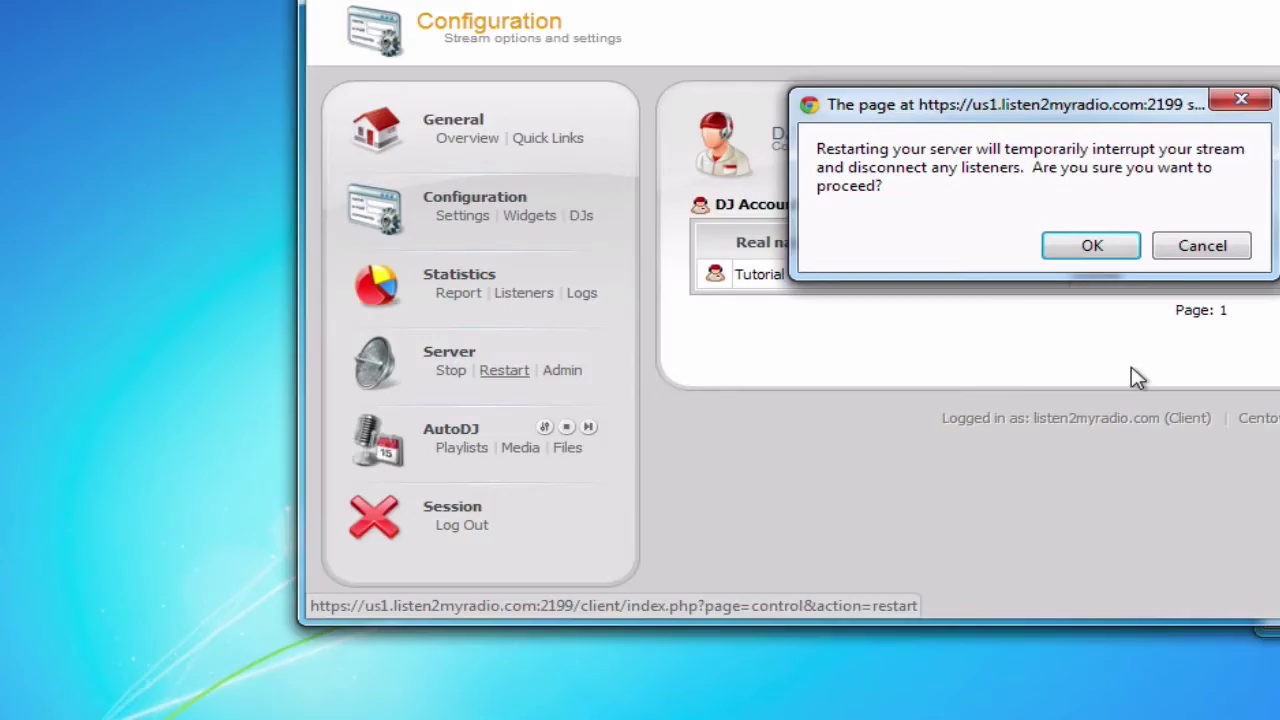
{"action": "left_click", "coordinate": [1088, 249]}
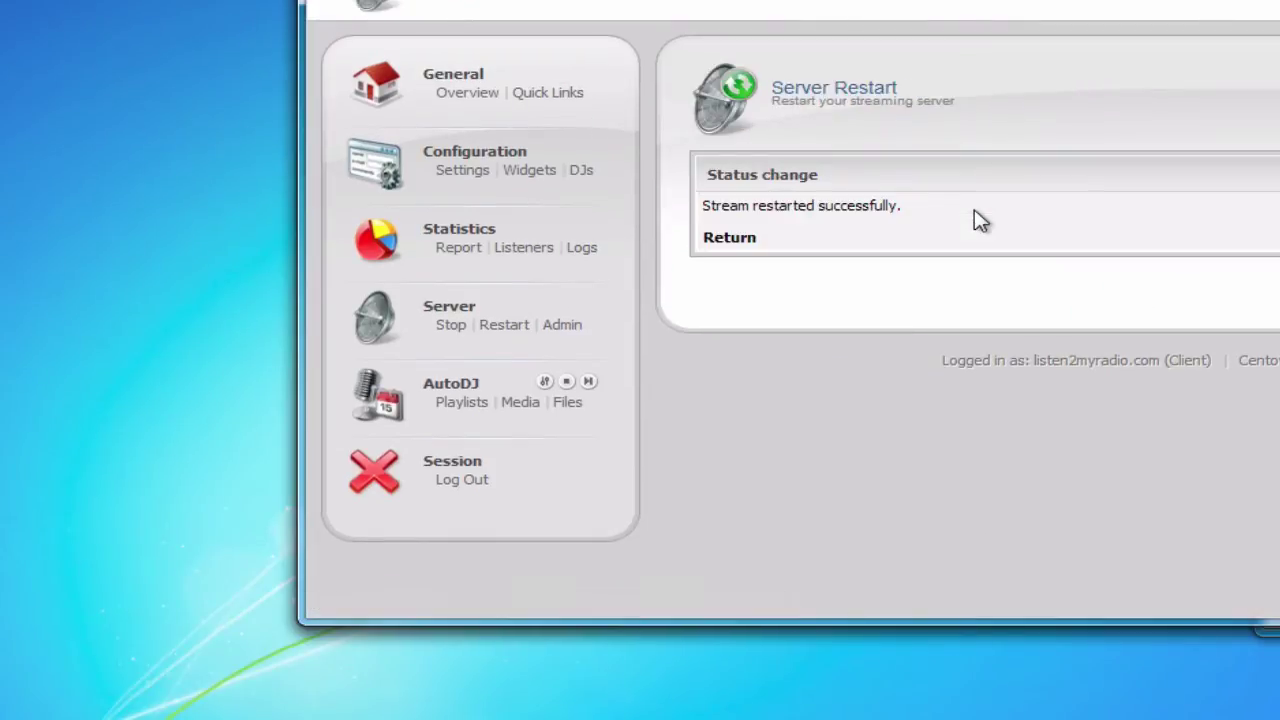
{"action": "left_click", "coordinate": [746, 238]}
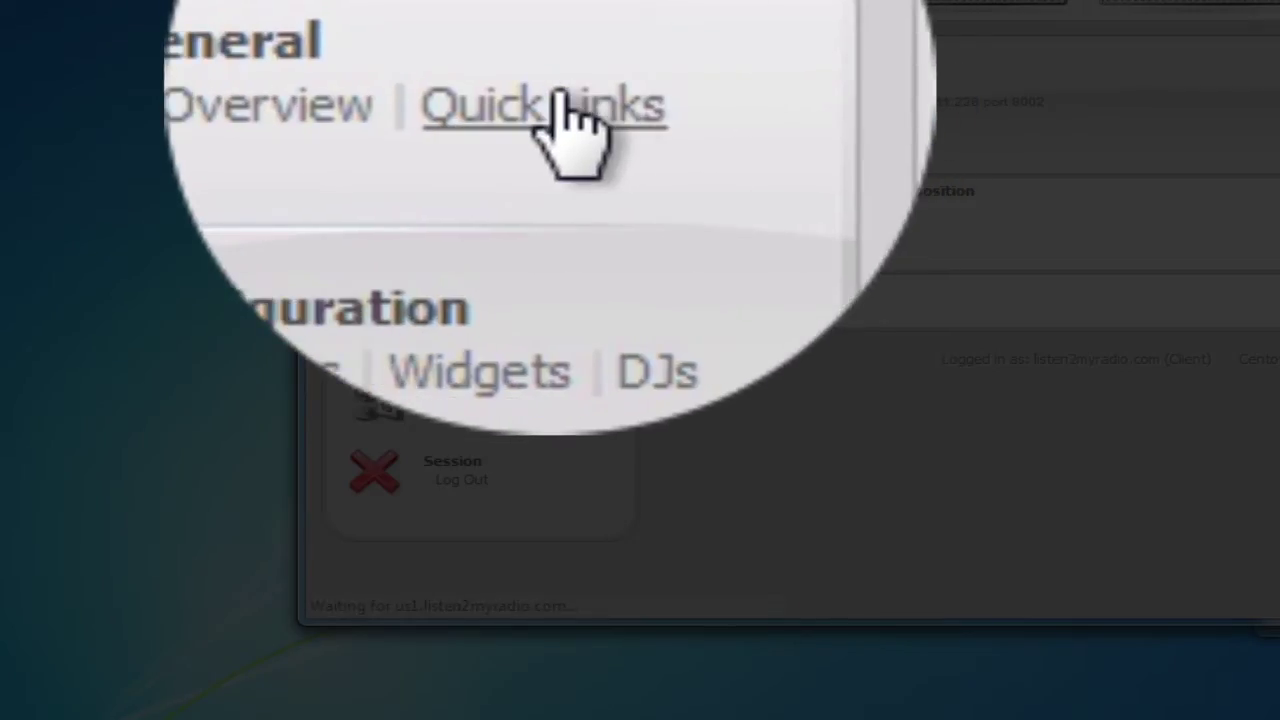
- Copy the live-source hostname 50.22.211.228 from Quick Links and switch to SHOUTcast Source
{"action": "left_click", "coordinate": [548, 92]}
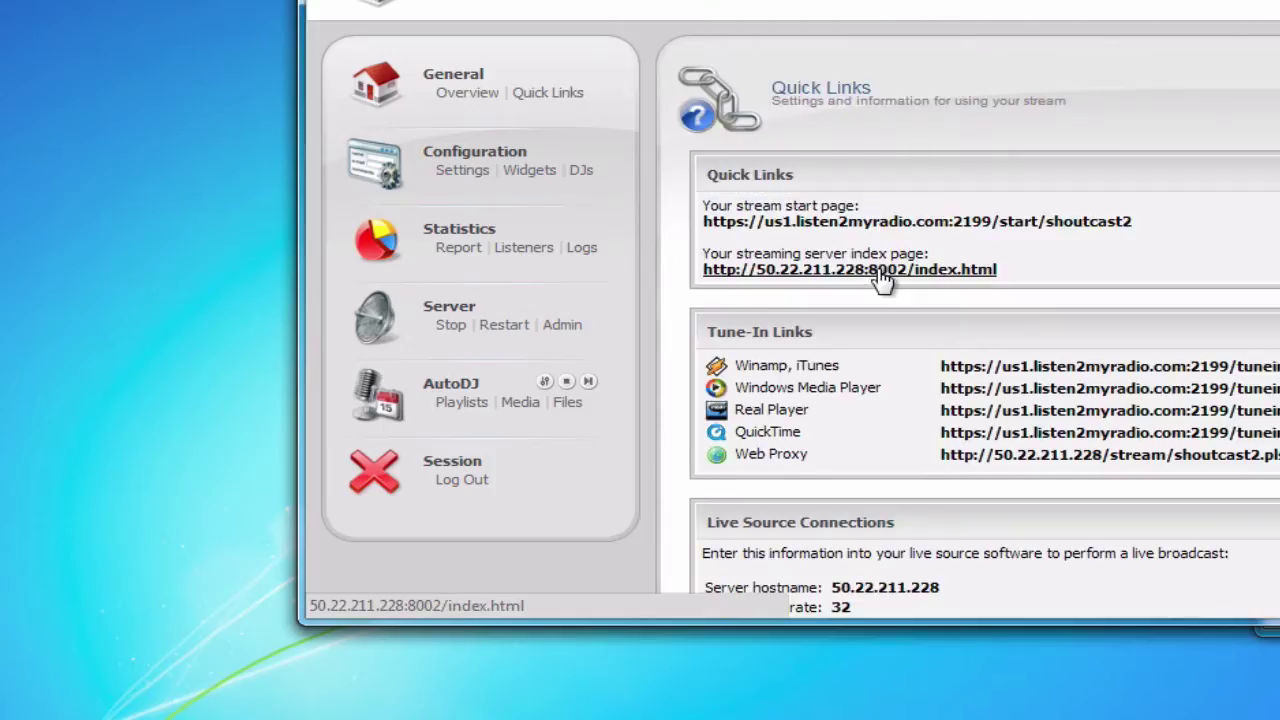
{"action": "scroll", "coordinate": [882, 282], "scroll_direction": "down", "scroll_amount": 7}
{"action": "scroll", "coordinate": [879, 270], "scroll_direction": "up", "scroll_amount": 4}
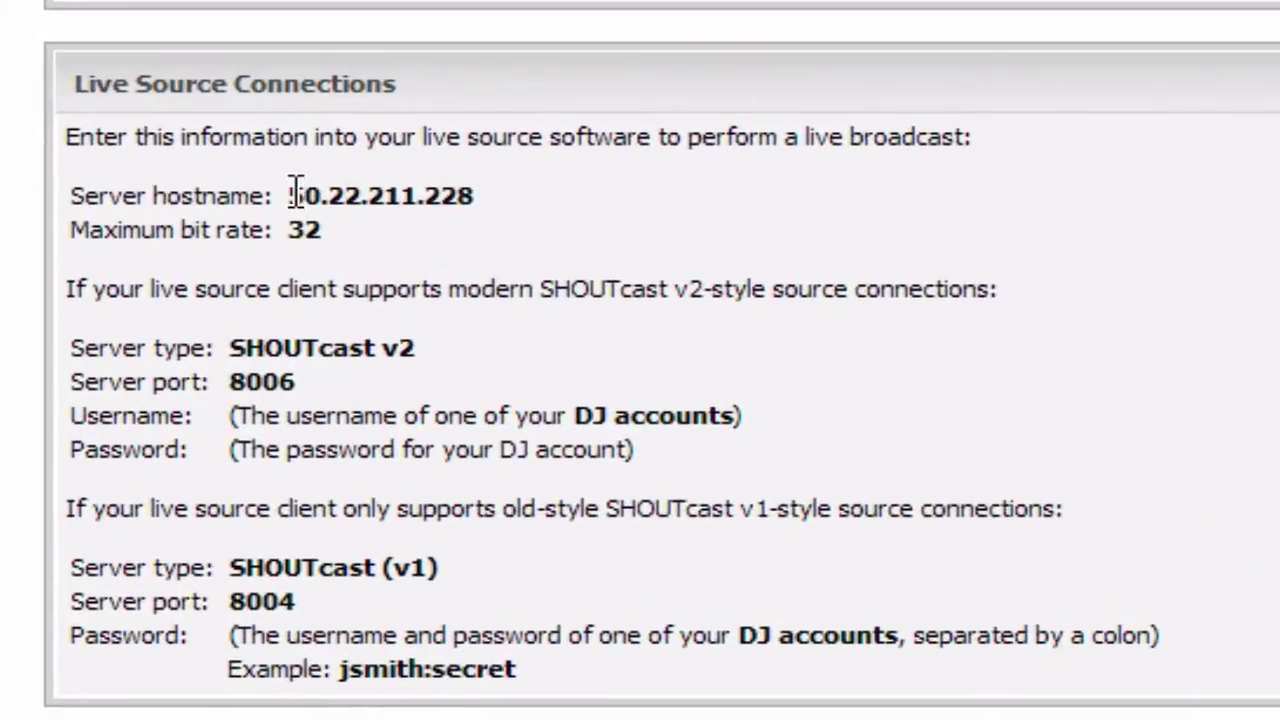
{"action": "double_click", "coordinate": [296, 193]}
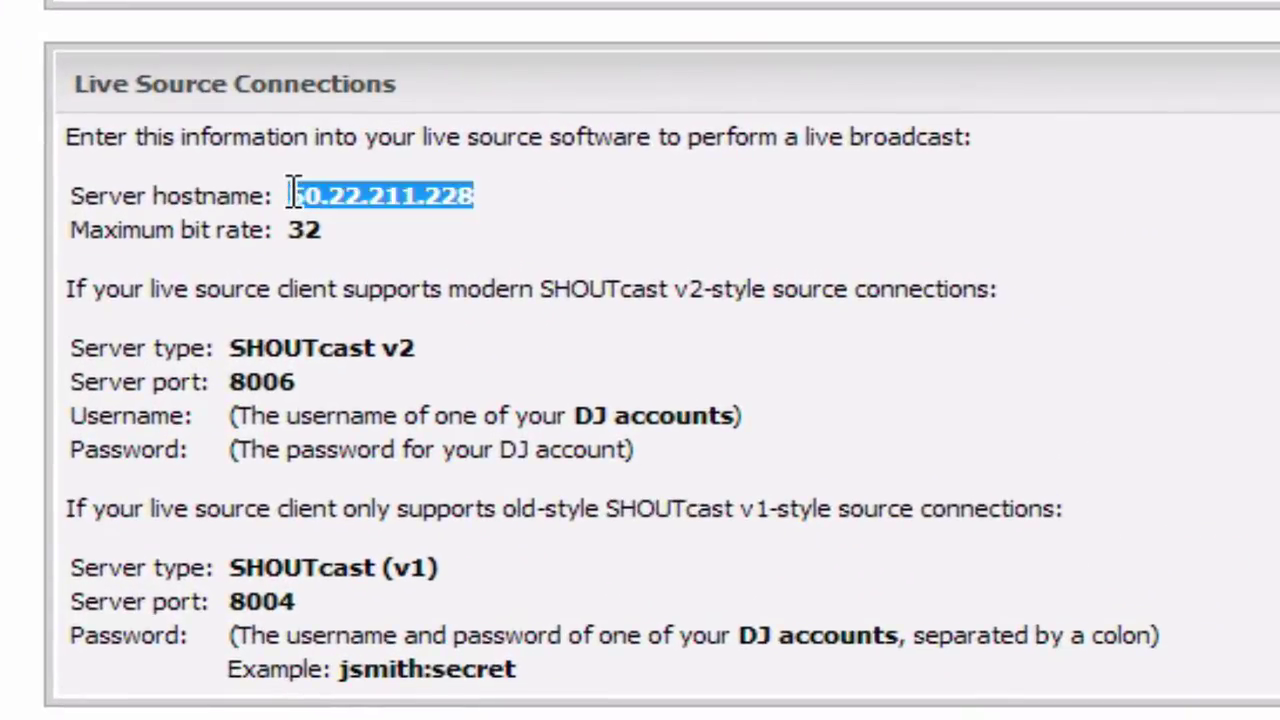
{"action": "right_click", "coordinate": [293, 193]}
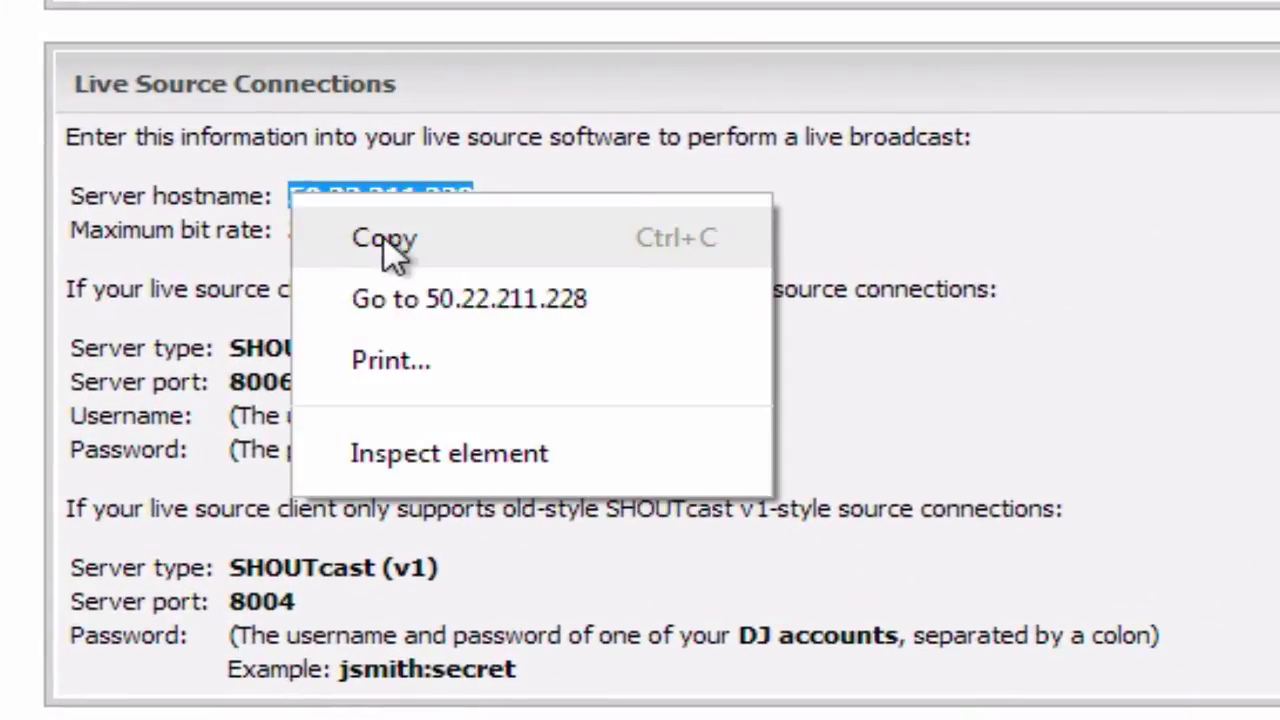
{"action": "left_click", "coordinate": [388, 250]}
{"action": "key", "text": "alt+Tab"}
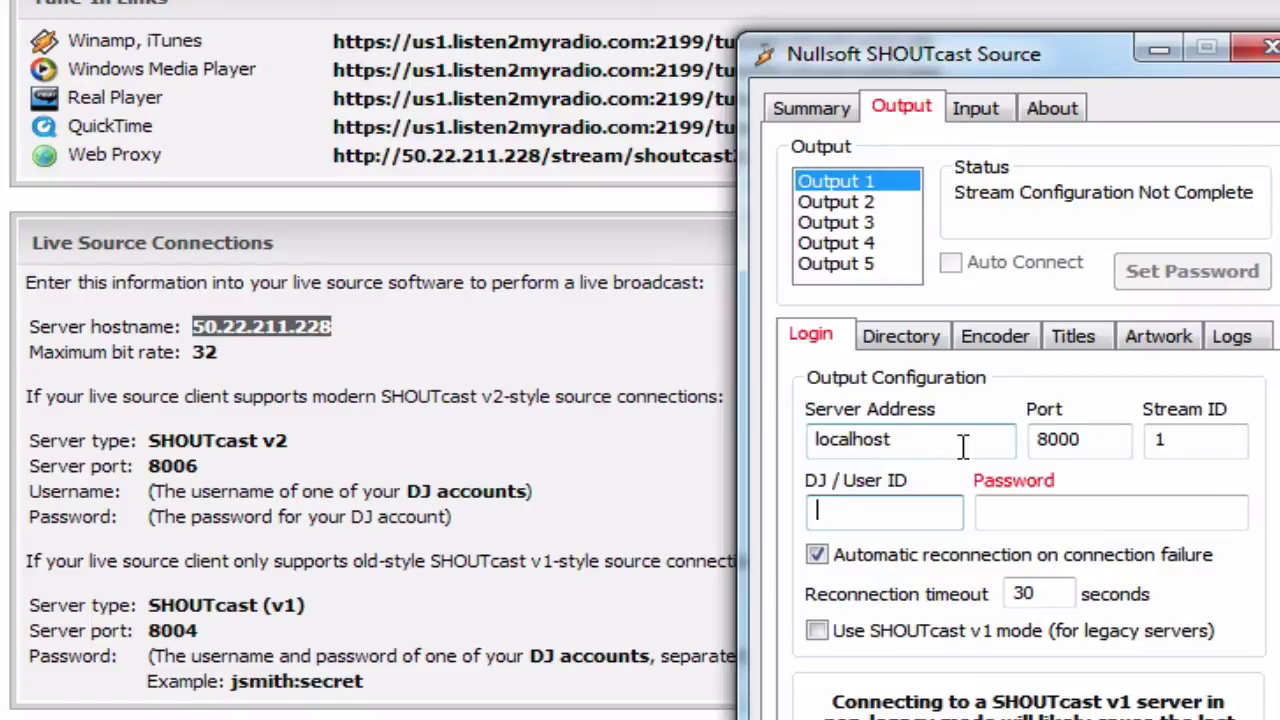
- Paste 50.22.211.228 over localhost as the Output 1 server address
{"action": "double_click", "coordinate": [962, 446]}
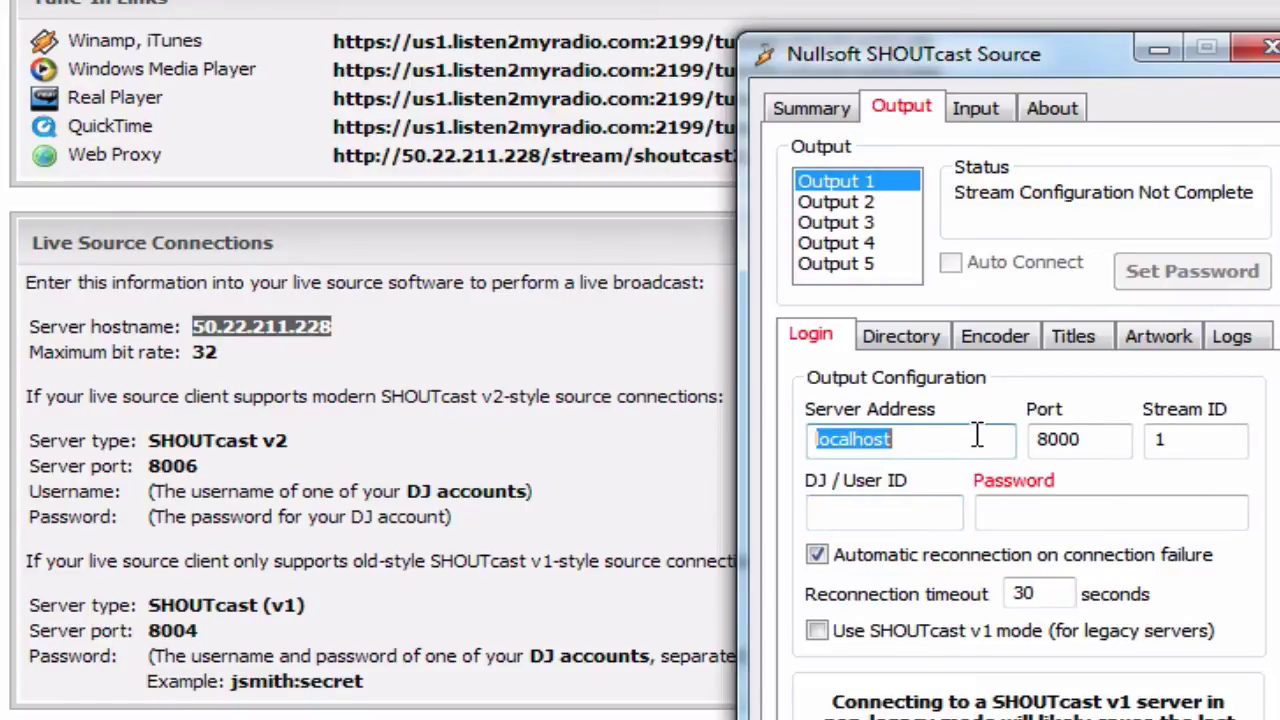
{"action": "right_click", "coordinate": [975, 437]}
{"action": "left_click", "coordinate": [1200, 578]}
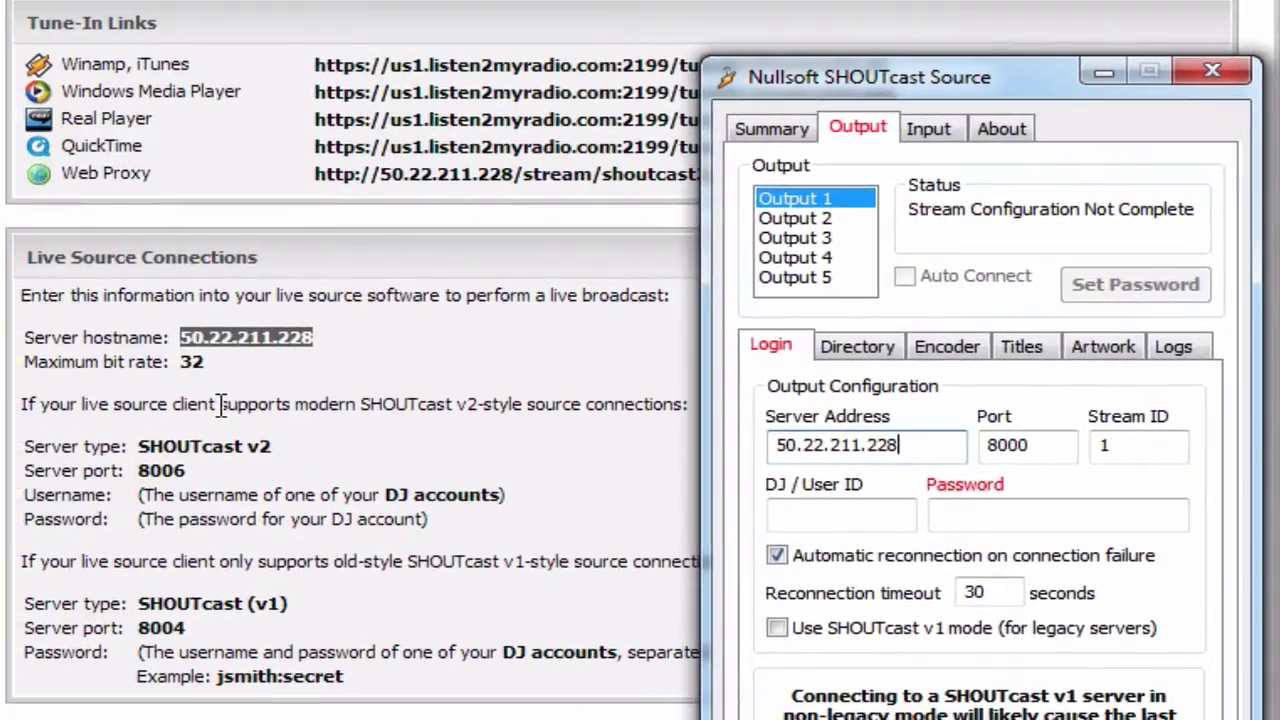
- Copy port 8006 from Quick Links and paste it over the Output 1 port 8000
{"action": "left_click", "coordinate": [222, 490]}
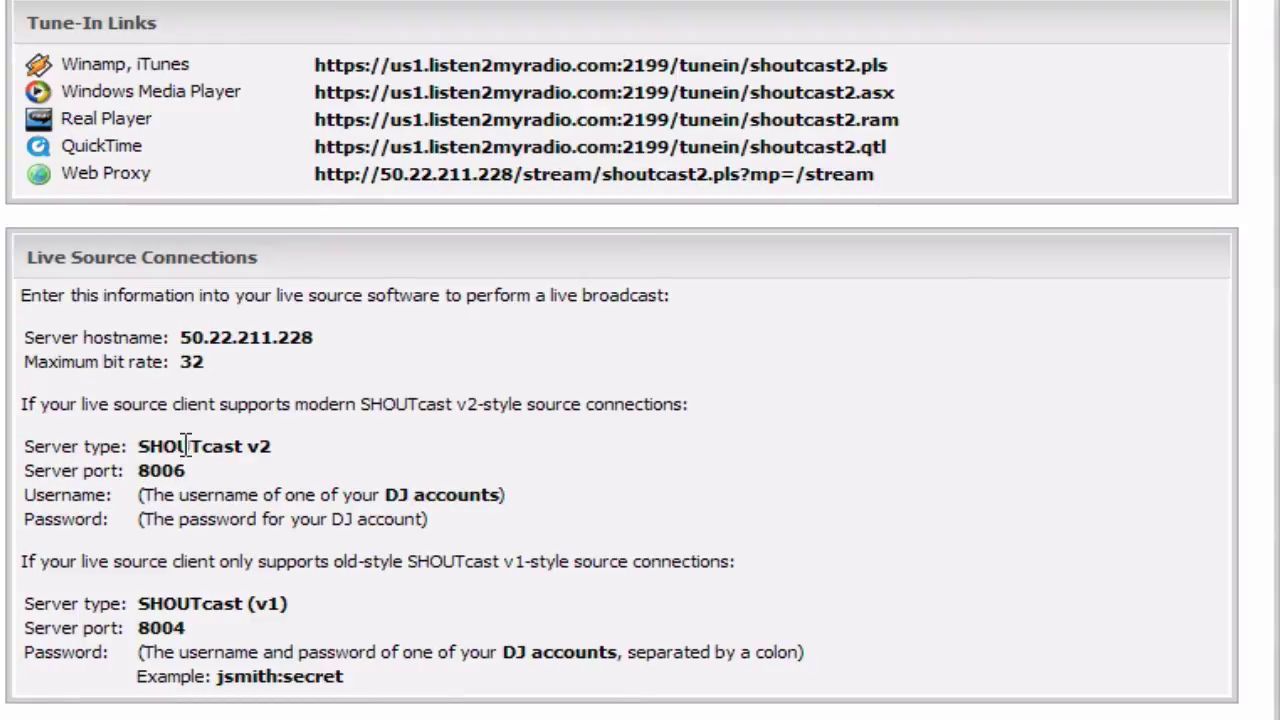
{"action": "double_click", "coordinate": [160, 470]}
{"action": "right_click", "coordinate": [166, 472]}
{"action": "left_click", "coordinate": [222, 500]}
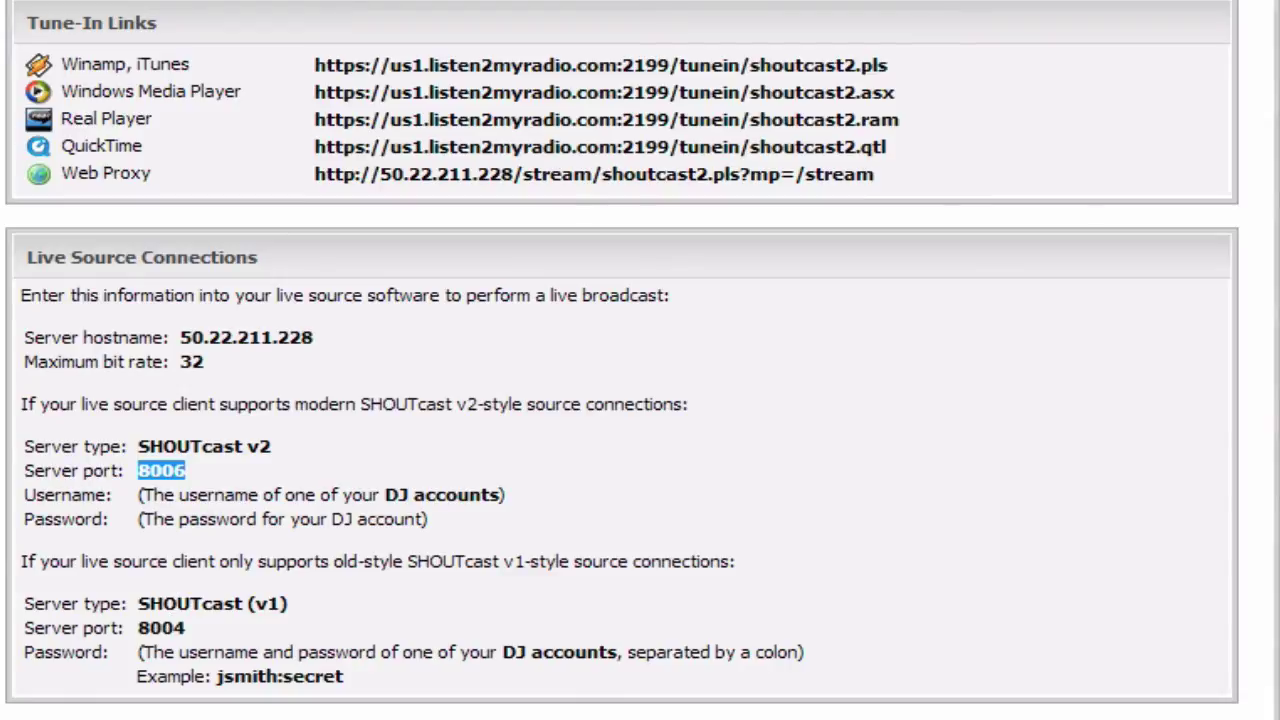
{"action": "key", "text": "alt+Tab"}
{"action": "left_click", "coordinate": [1030, 447]}
{"action": "double_click", "coordinate": [1010, 445]}
{"action": "right_click", "coordinate": [1040, 468]}
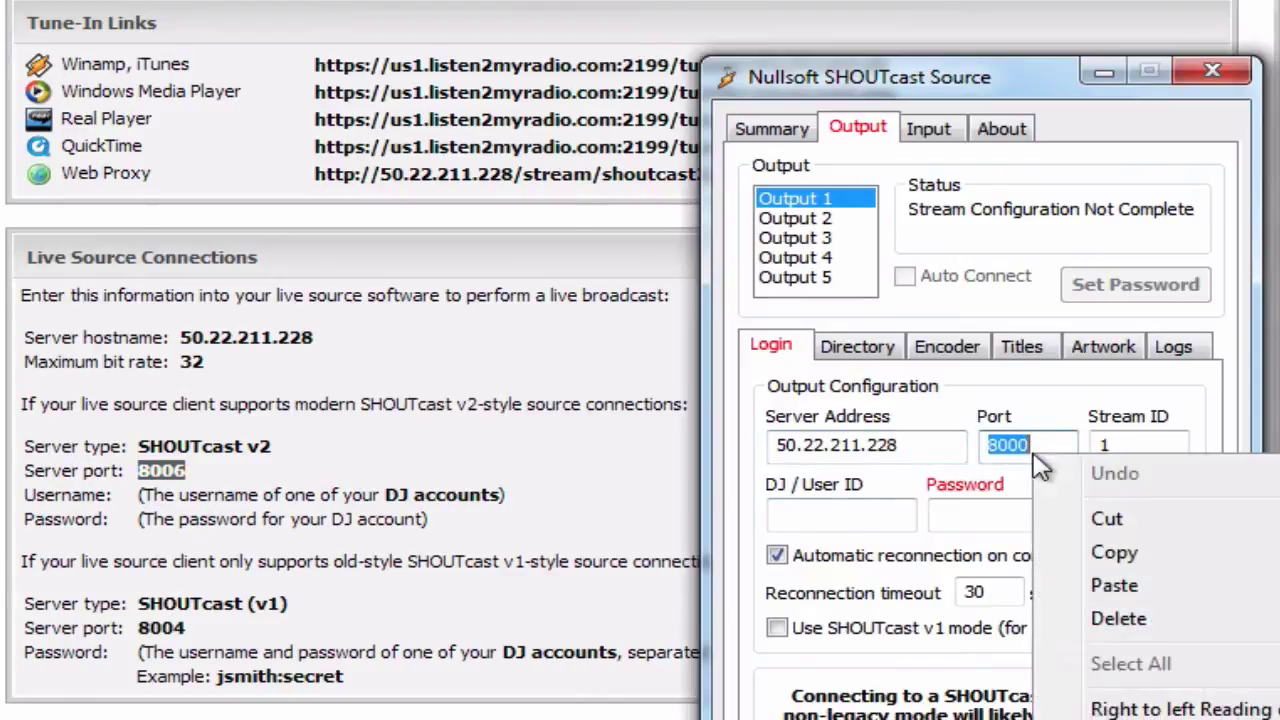
{"action": "left_click", "coordinate": [1114, 585]}
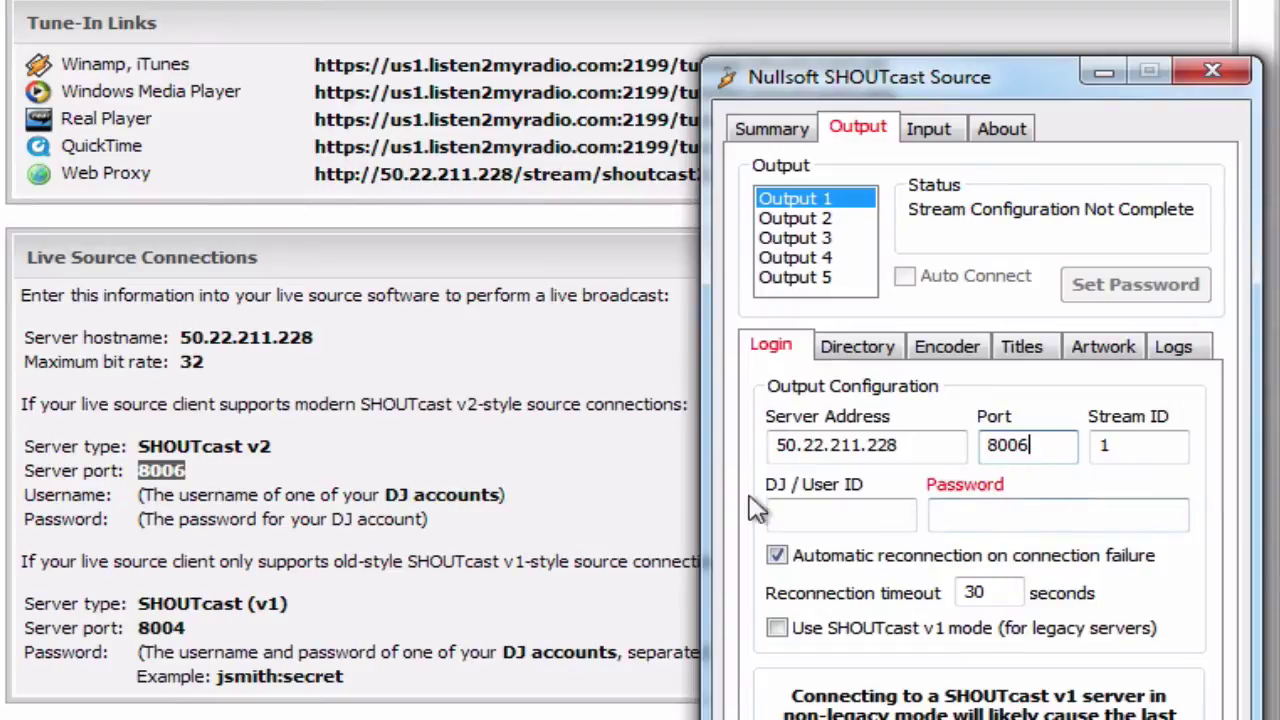
- Enter the DJ user ID 'tutorial' and the DJ account's password in the Output 1 login
{"action": "left_click", "coordinate": [277, 494]}
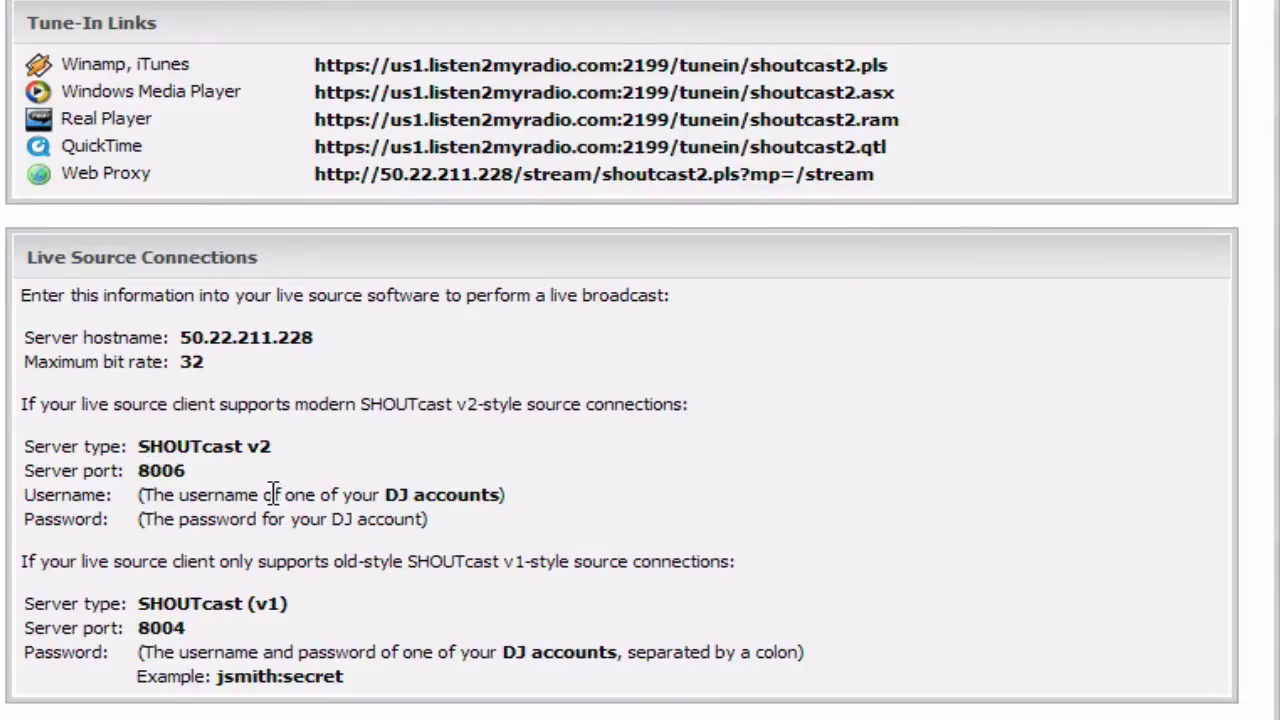
{"action": "triple_click", "coordinate": [273, 494]}
{"action": "triple_click", "coordinate": [273, 494]}
{"action": "key", "text": "alt+Tab"}
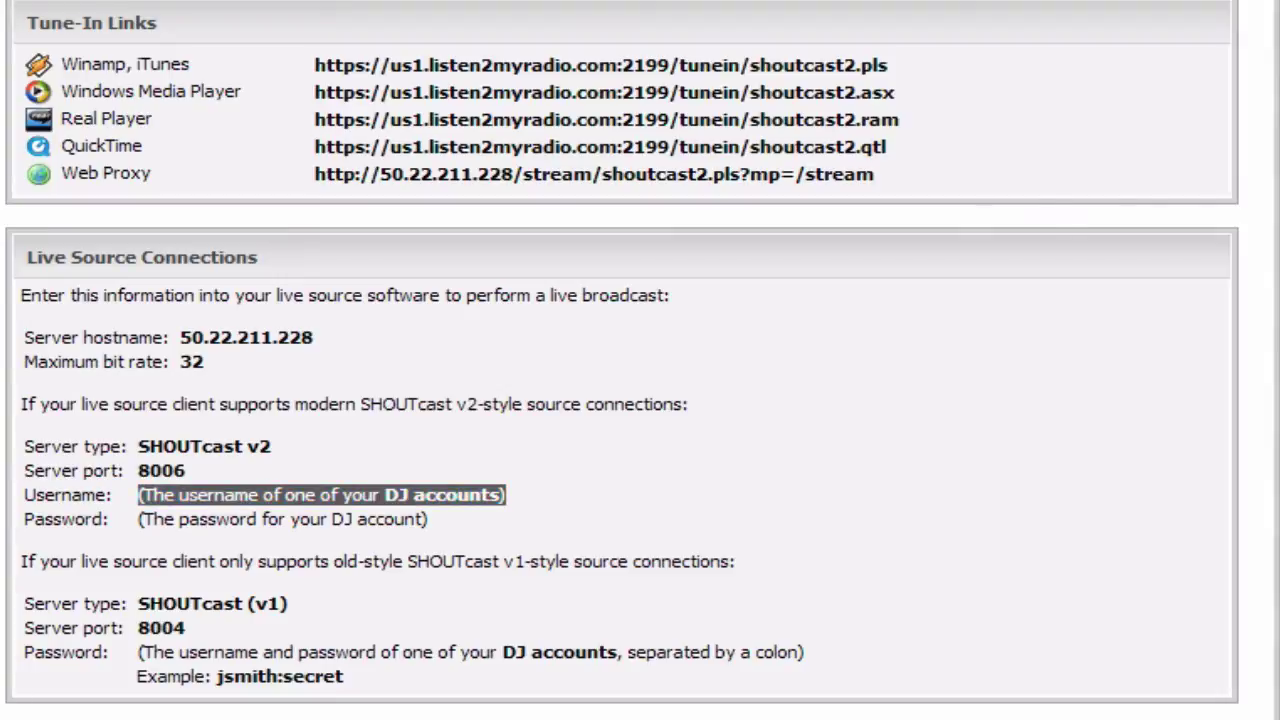
{"action": "left_click", "coordinate": [815, 515]}
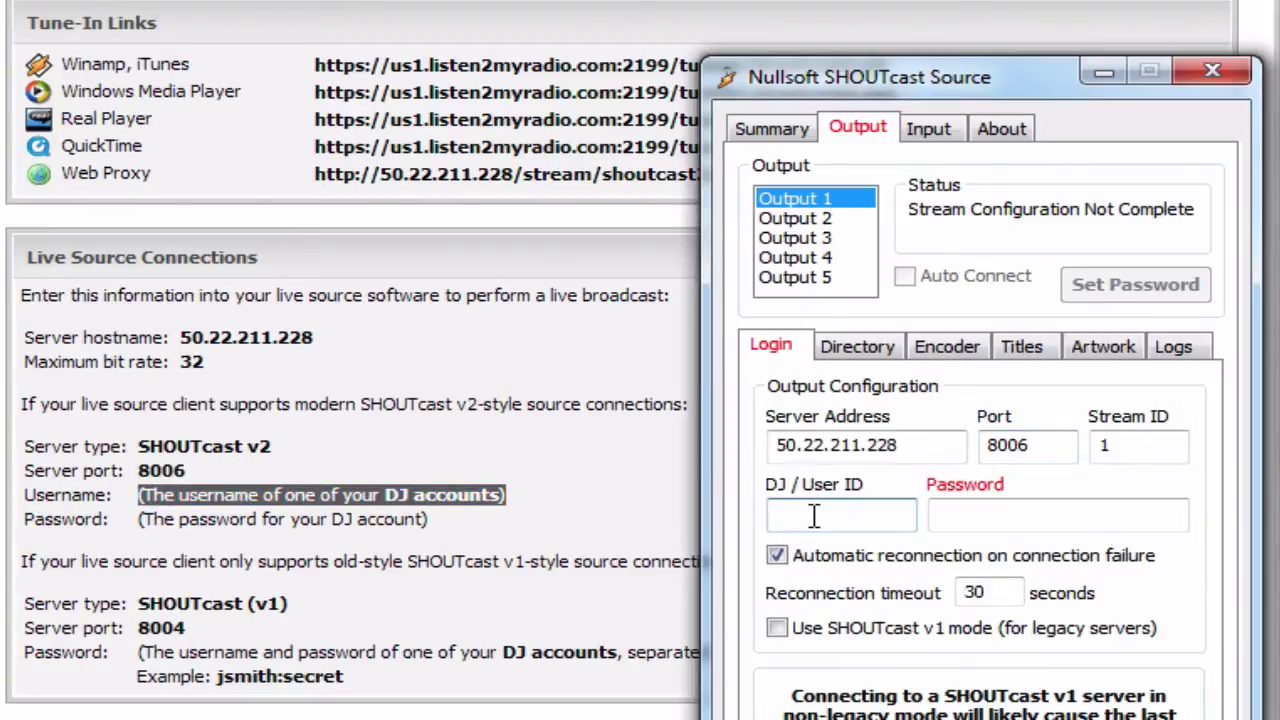
{"action": "type", "text": "tutorial"}
{"action": "left_click", "coordinate": [985, 516]}
{"action": "type", "text": "test"}
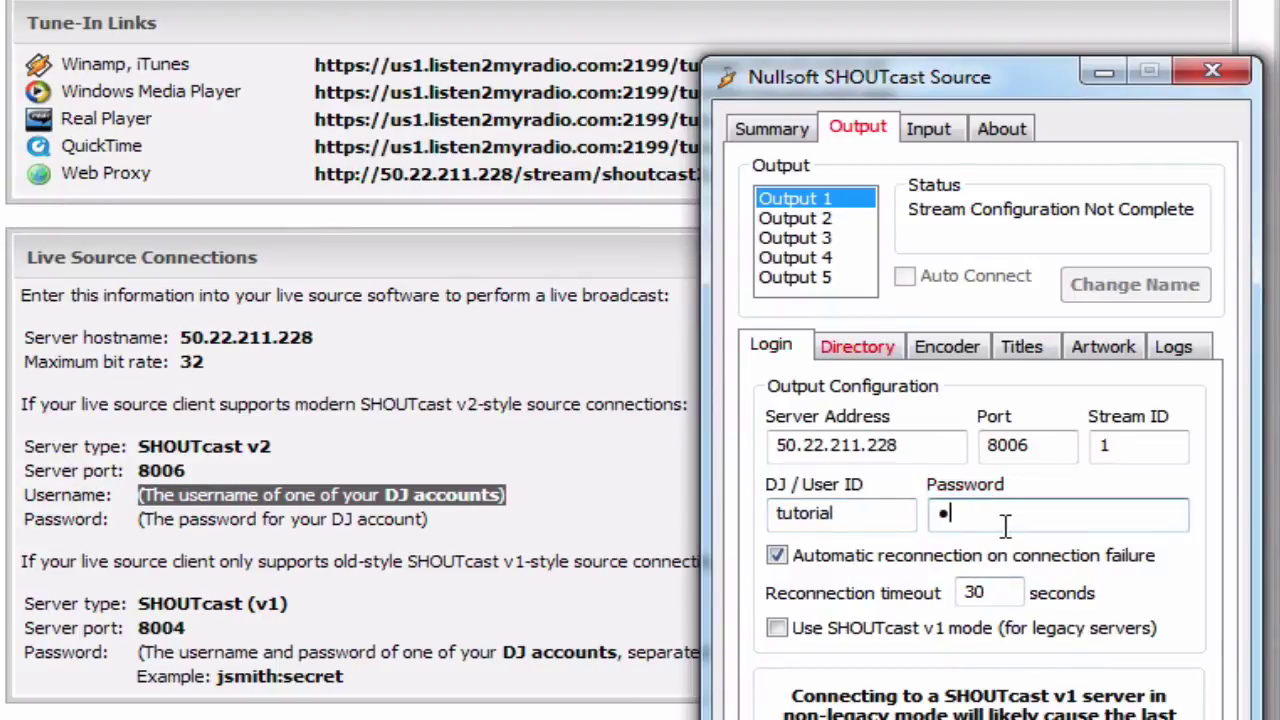
{"action": "key", "text": "shift+Home"}
{"action": "type", "text": "testtest"}
- On the Directory settings, rename the public stream from 'Unnamed Server' to 'Tutorial Example'
{"action": "left_click", "coordinate": [843, 359]}
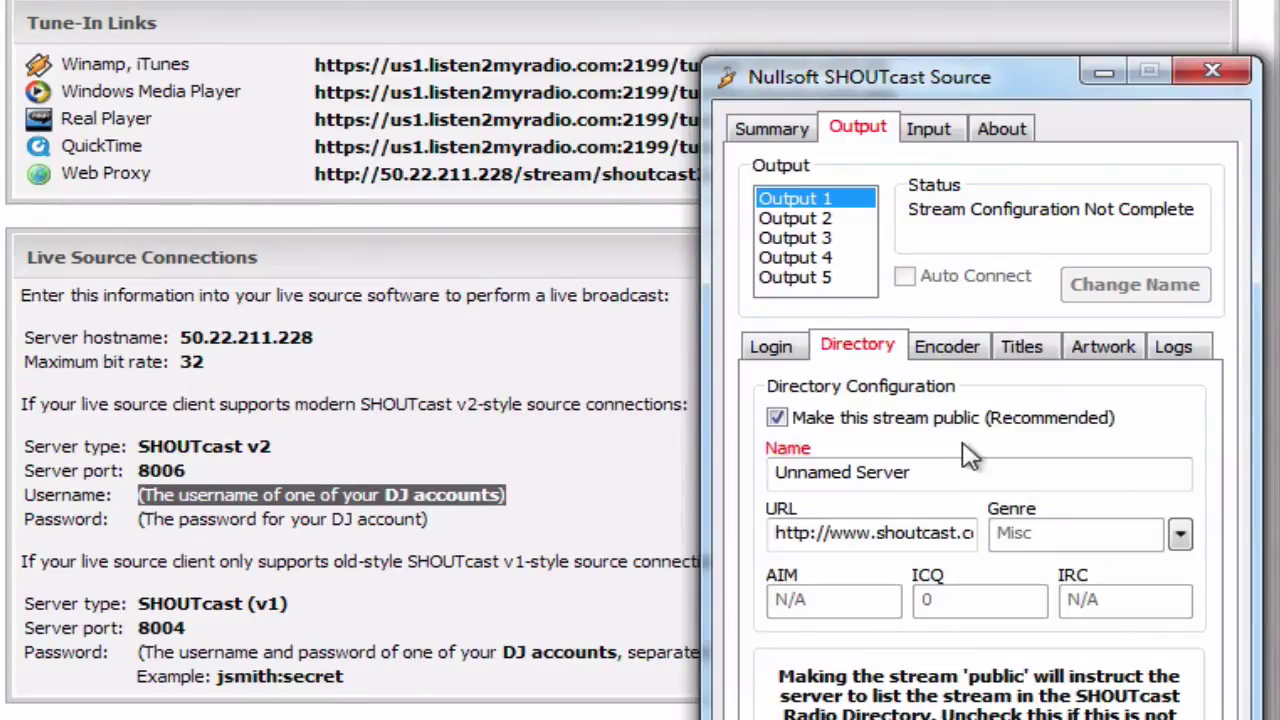
{"action": "left_click", "coordinate": [935, 474]}
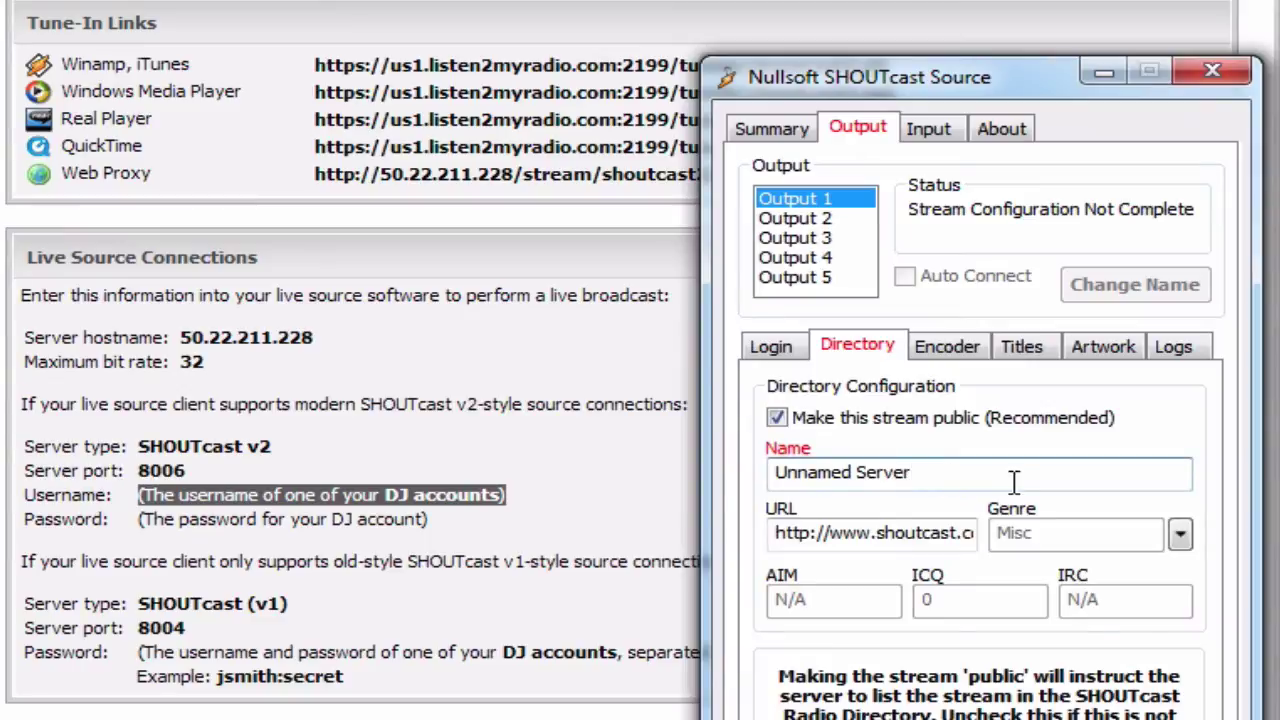
{"action": "key", "text": "ctrl+a"}
{"action": "key", "text": "Tab"}
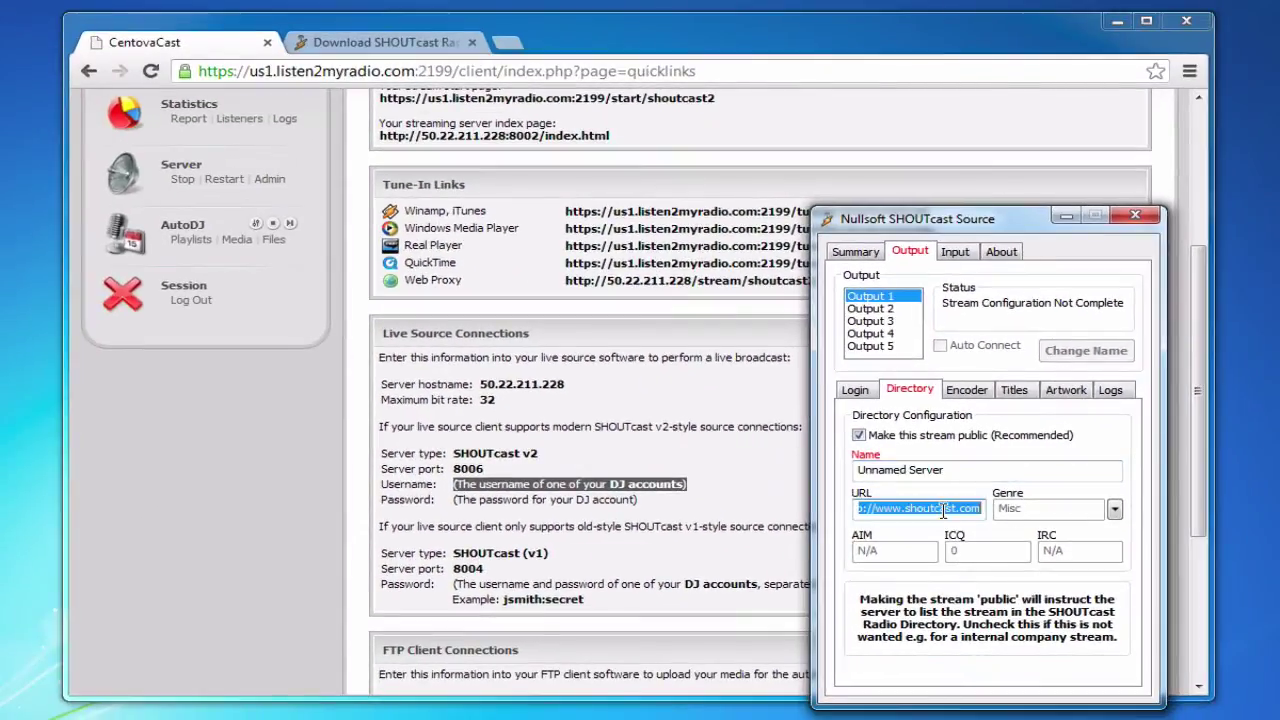
{"action": "left_click", "coordinate": [940, 509]}
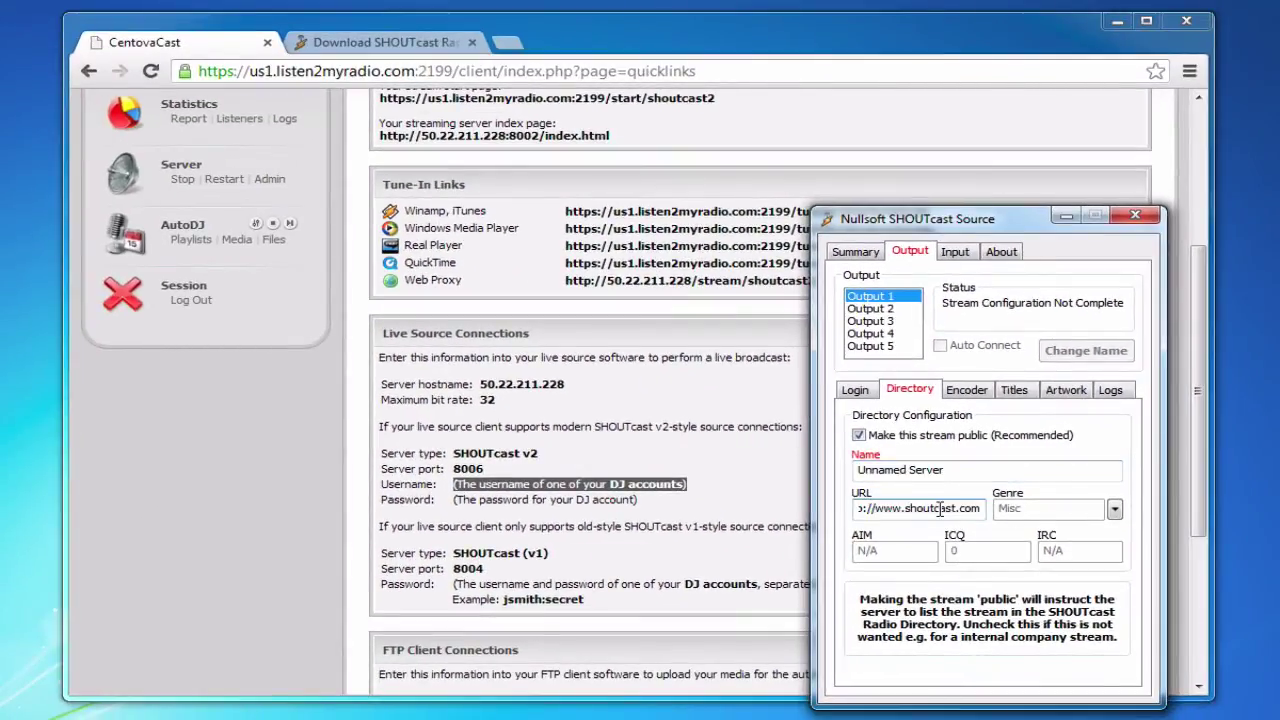
{"action": "left_click", "coordinate": [950, 472]}
{"action": "key", "text": "ctrl+a"}
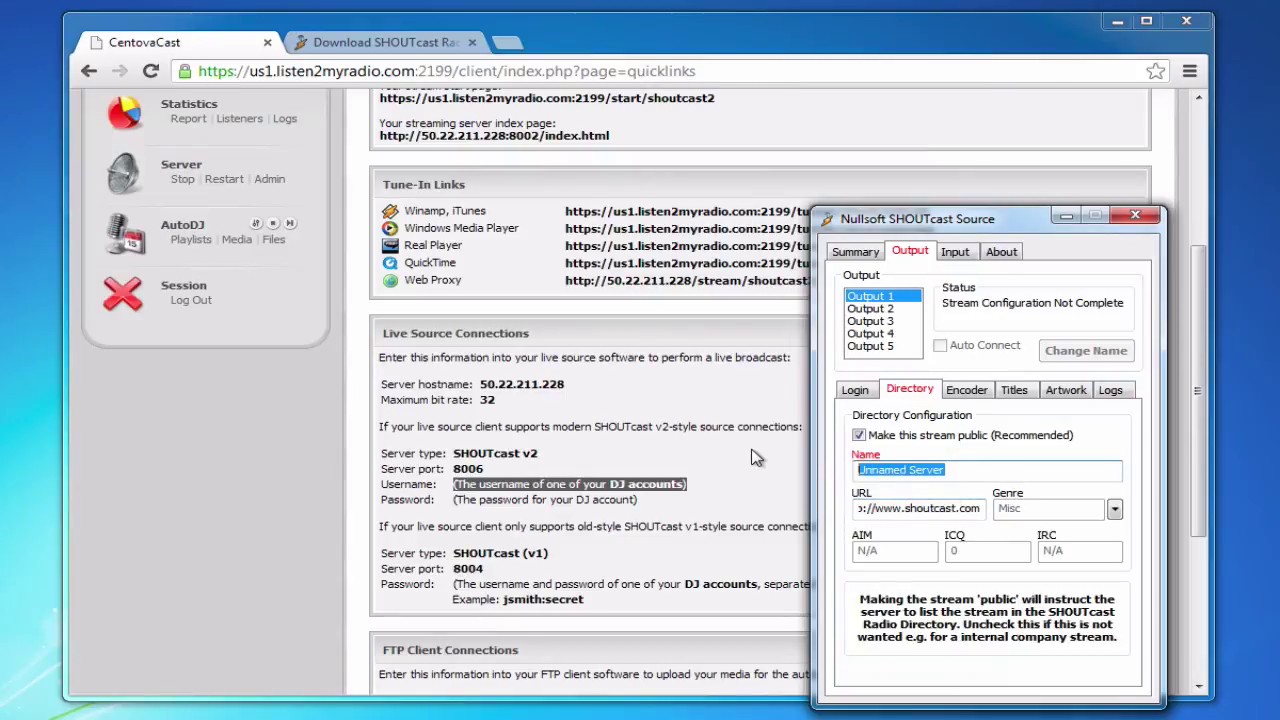
{"action": "type", "text": "Tutor"}
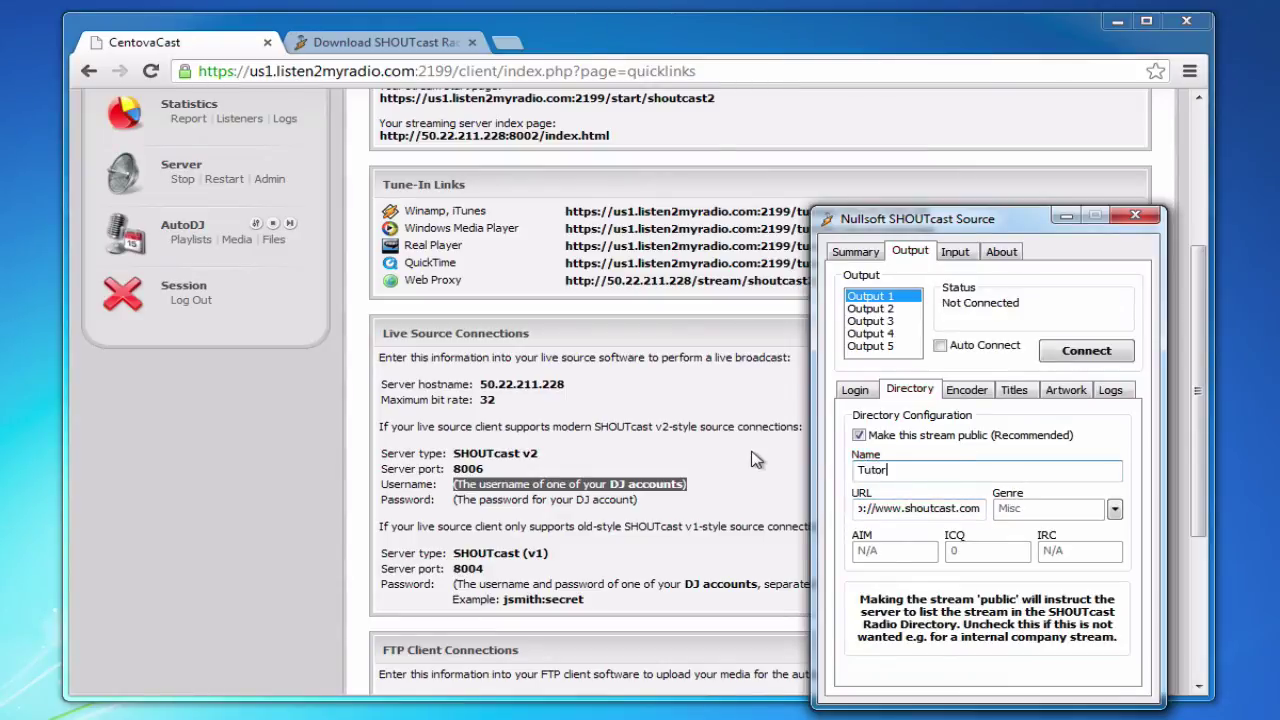
{"action": "type", "text": "ial Examole"}
{"action": "key", "text": "BackSpace"}
{"action": "type", "text": "ple"}
{"action": "double_click", "coordinate": [920, 511]}
{"action": "left_click", "coordinate": [915, 510]}
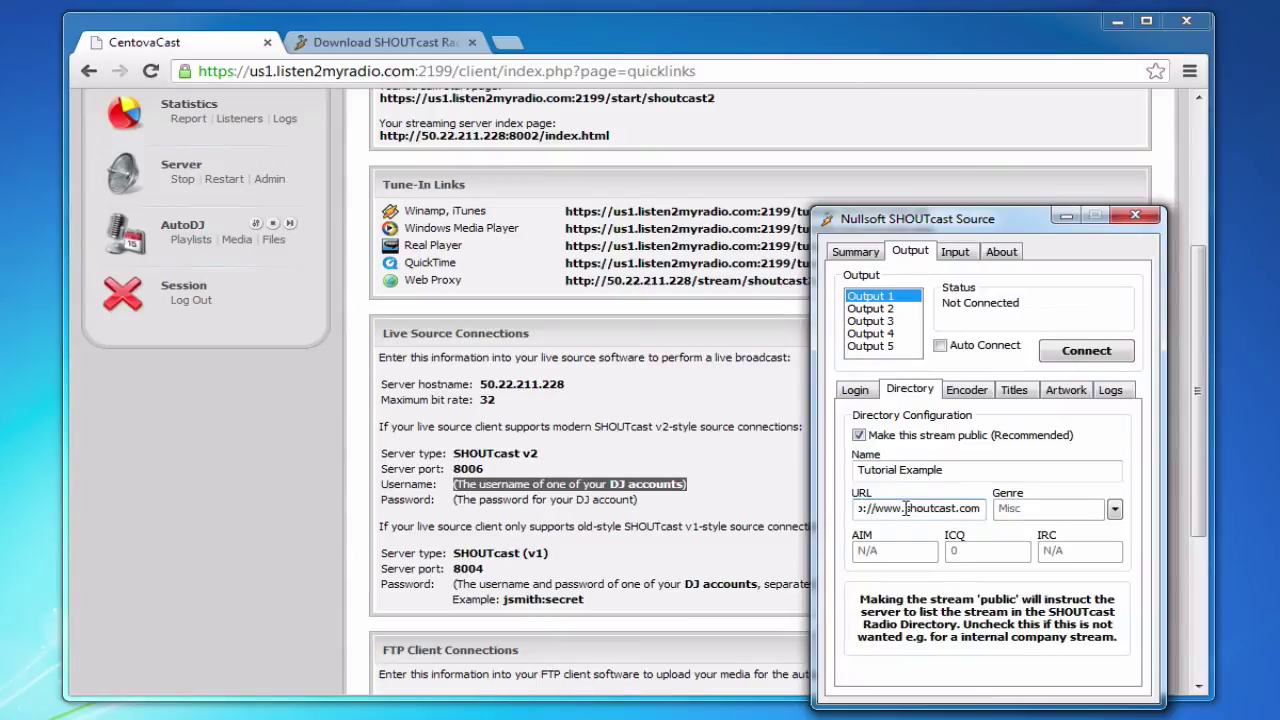
{"action": "left_click_drag", "start_coordinate": [903, 509], "coordinate": [1181, 560]}
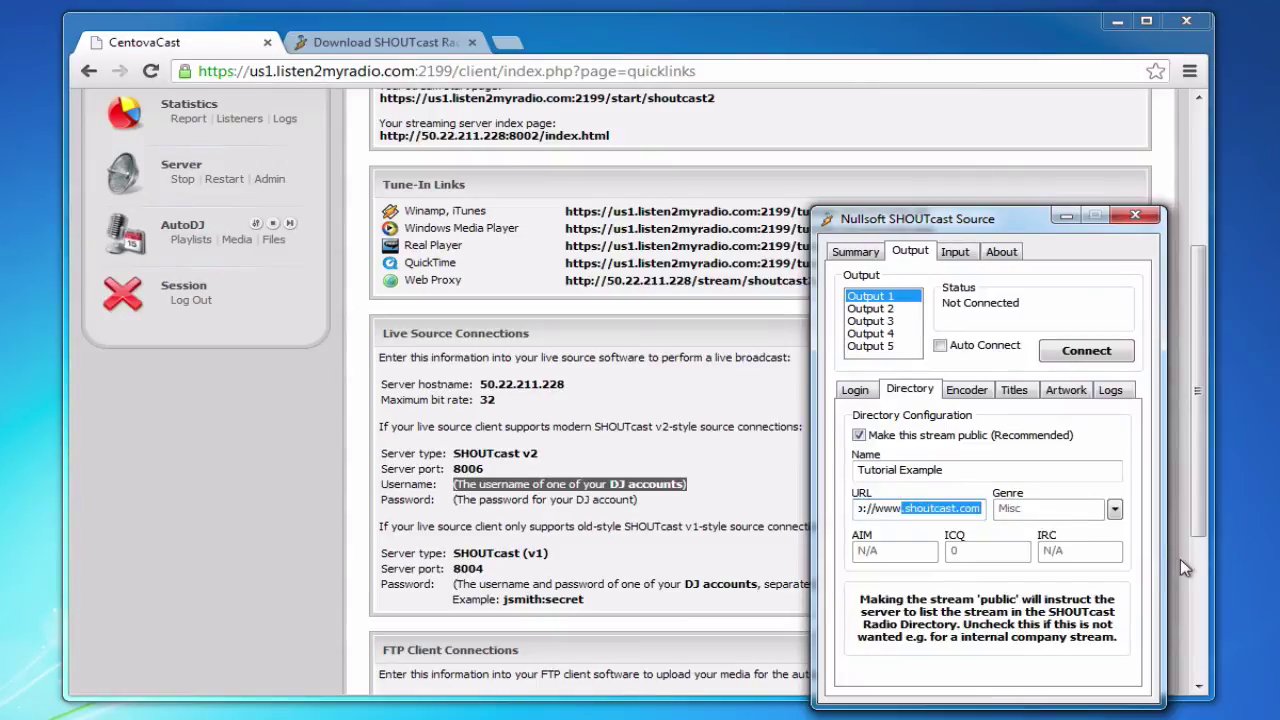
{"action": "key", "text": "BackSpace"}
{"action": "type", "text": ".listen2myradio.com"}
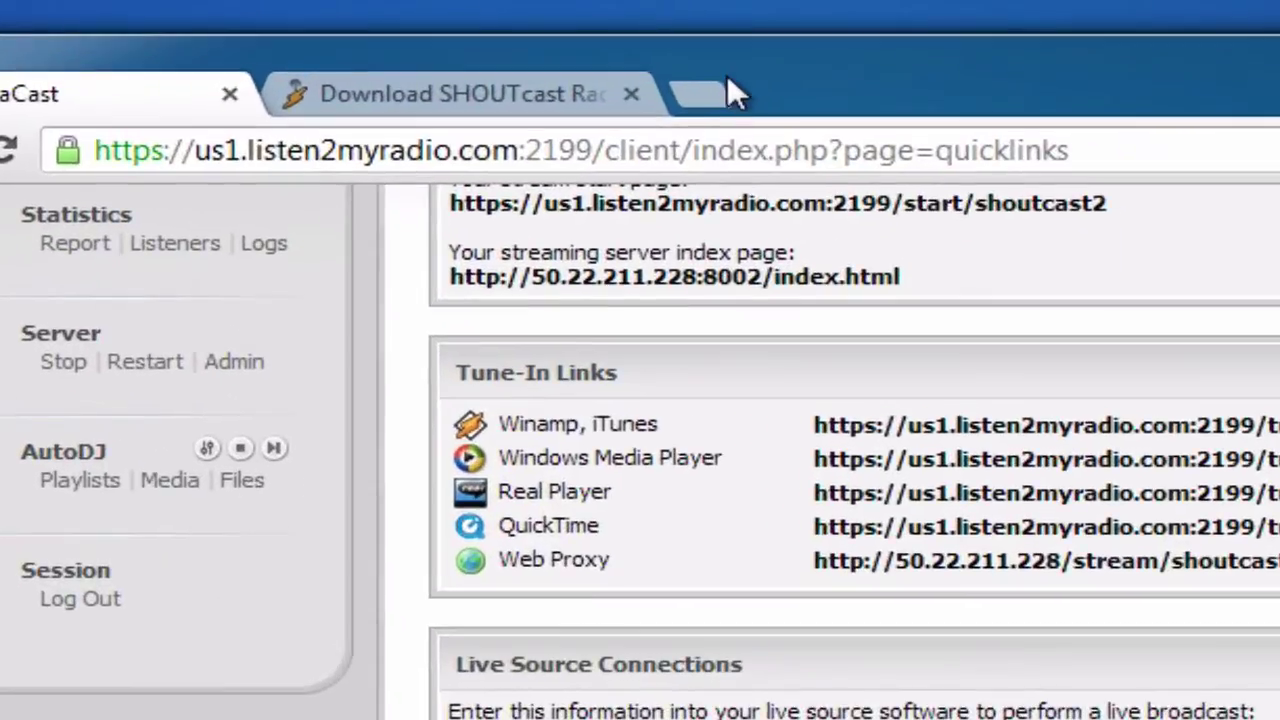
- Load the SHOUTcast site by entering 'shout' in a new Chrome tab, then scroll to the station list
{"action": "left_click", "coordinate": [530, 47]}
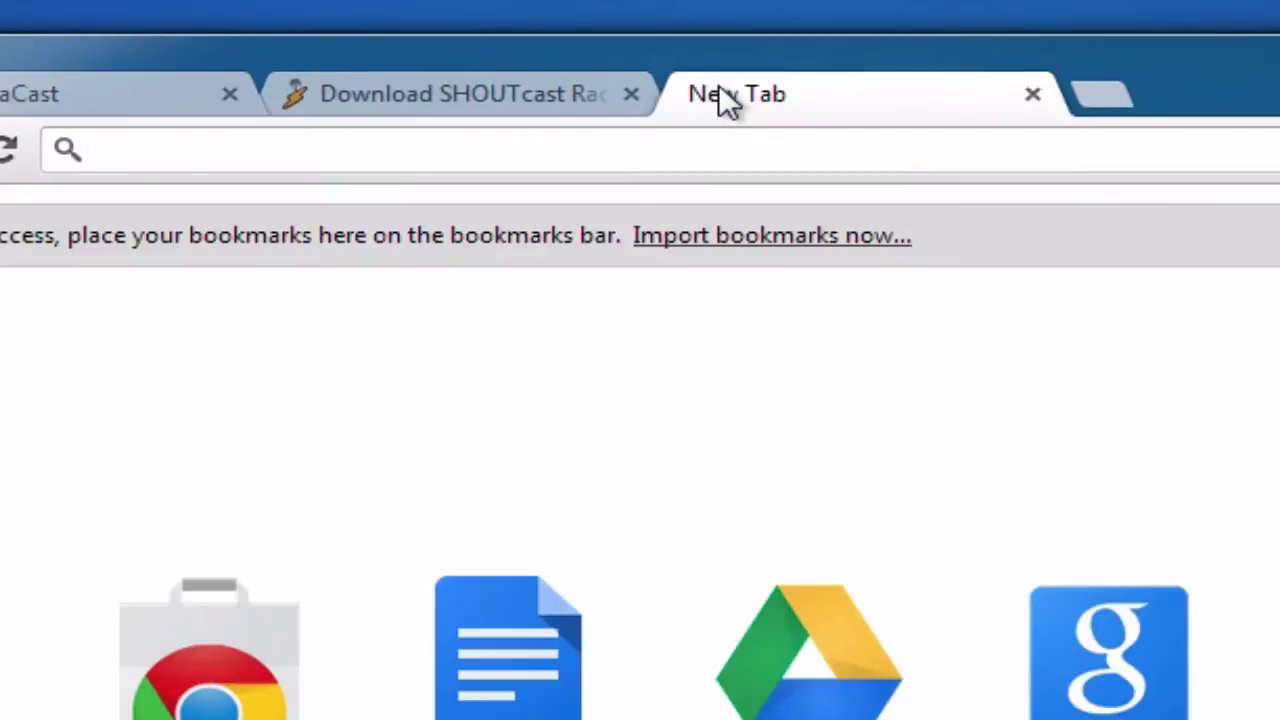
{"action": "type", "text": "shout"}
{"action": "key", "text": "Return"}
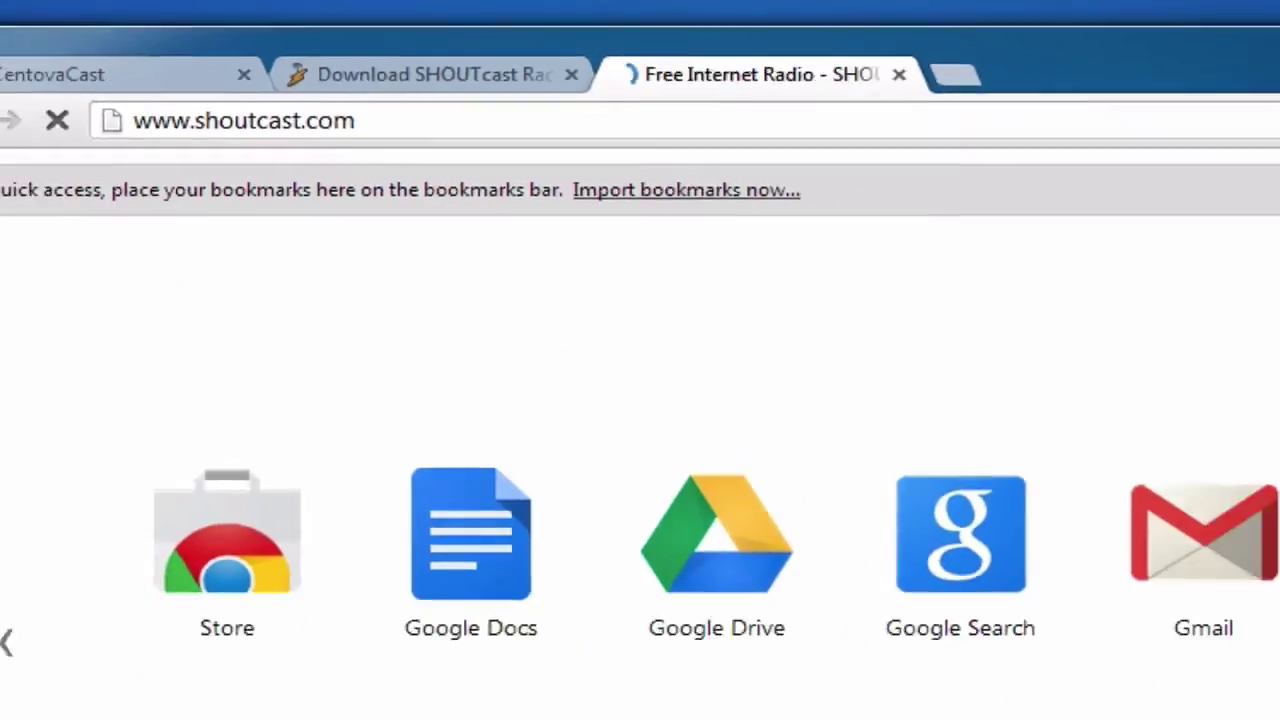
{"action": "scroll", "coordinate": [663, 397], "scroll_direction": "down", "scroll_amount": 4}
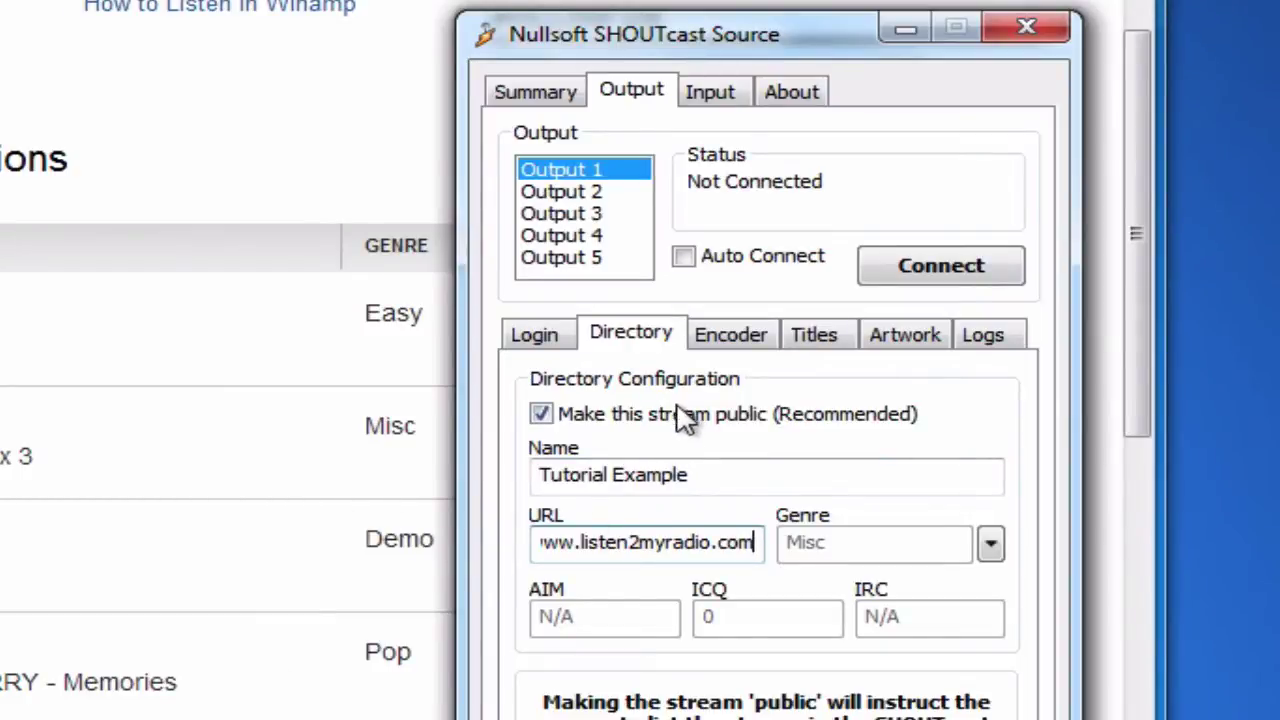
- On the Encoder settings, change Encoder Type from ADTS-AAC to MP3 Encoder
{"action": "left_click", "coordinate": [718, 340]}
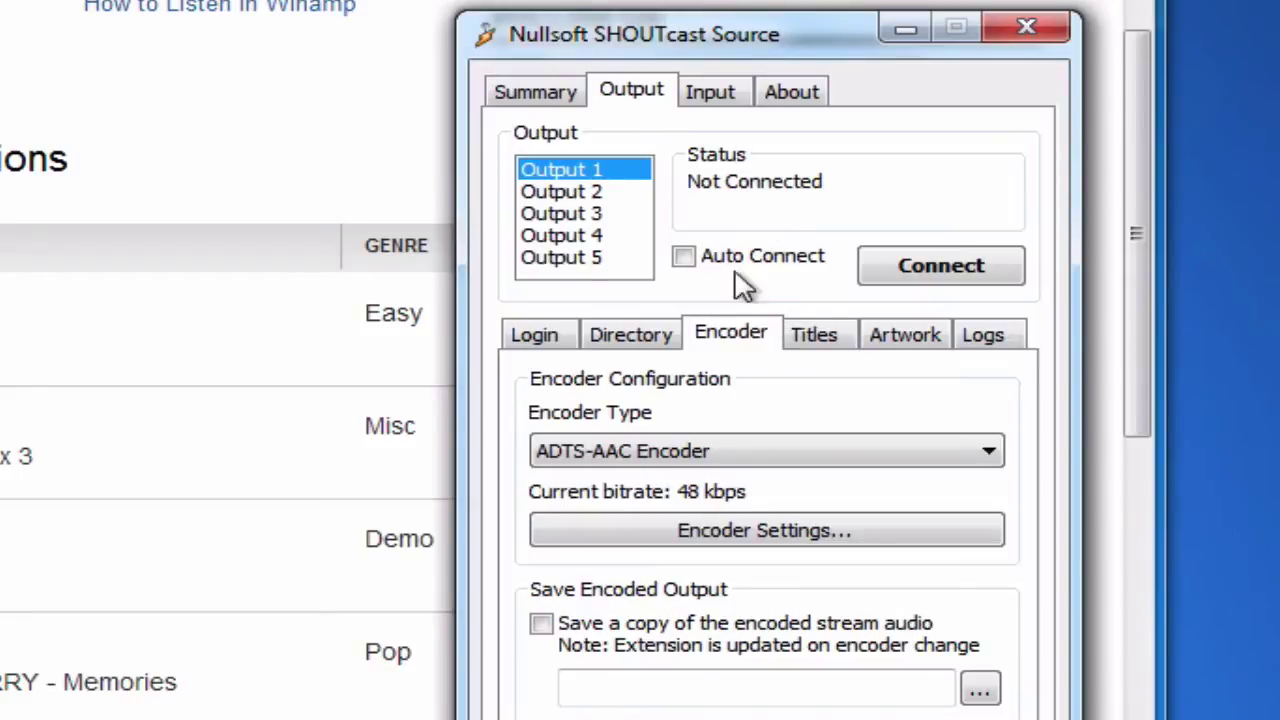
{"action": "left_click", "coordinate": [706, 450]}
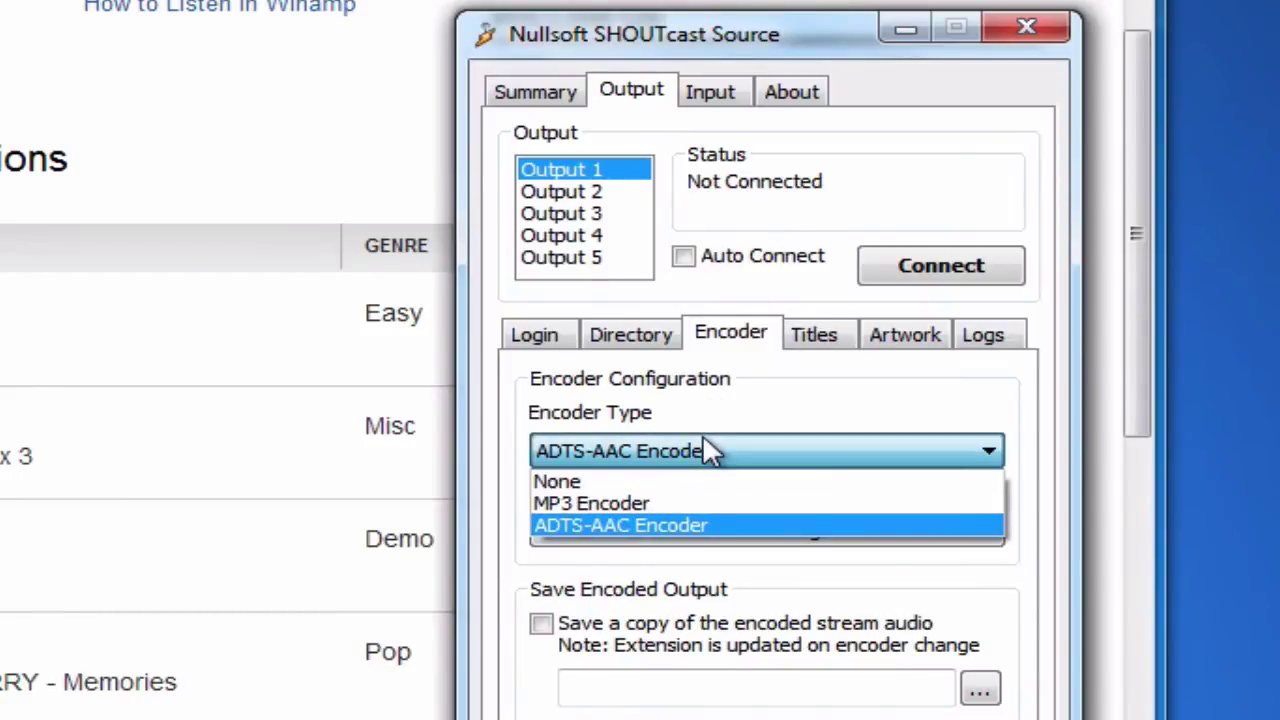
{"action": "left_click", "coordinate": [708, 452]}
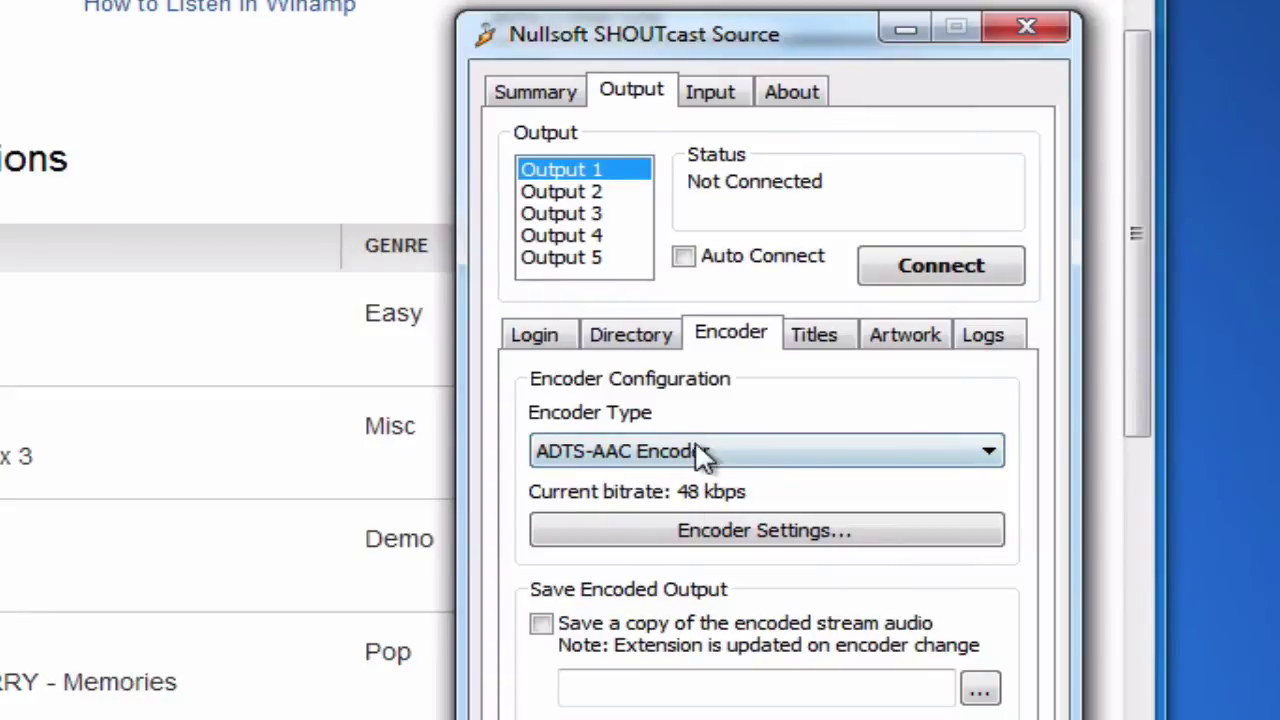
{"action": "left_click", "coordinate": [702, 455]}
{"action": "left_click", "coordinate": [738, 505]}
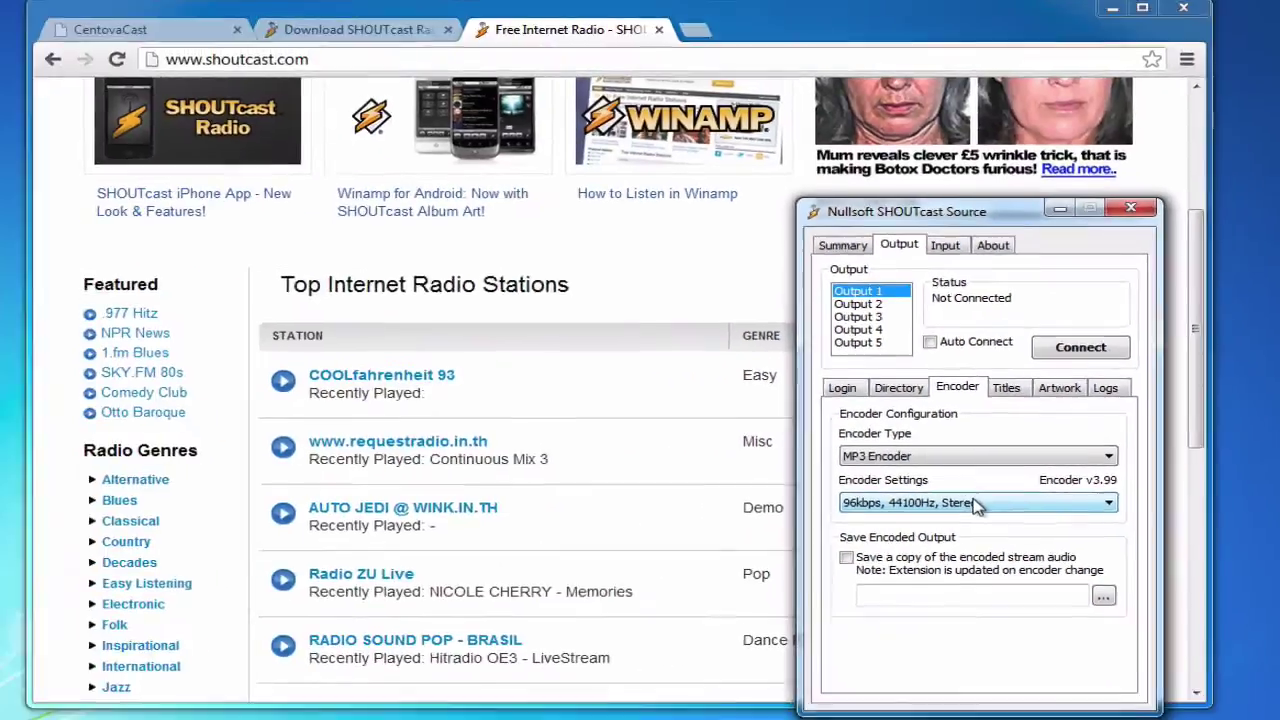
- Check CentovaCast's maximum bit rate of 32, then pick the 32kbps, 22050Hz, Mono preset
{"action": "left_click", "coordinate": [329, 388]}
{"action": "left_click", "coordinate": [205, 45]}
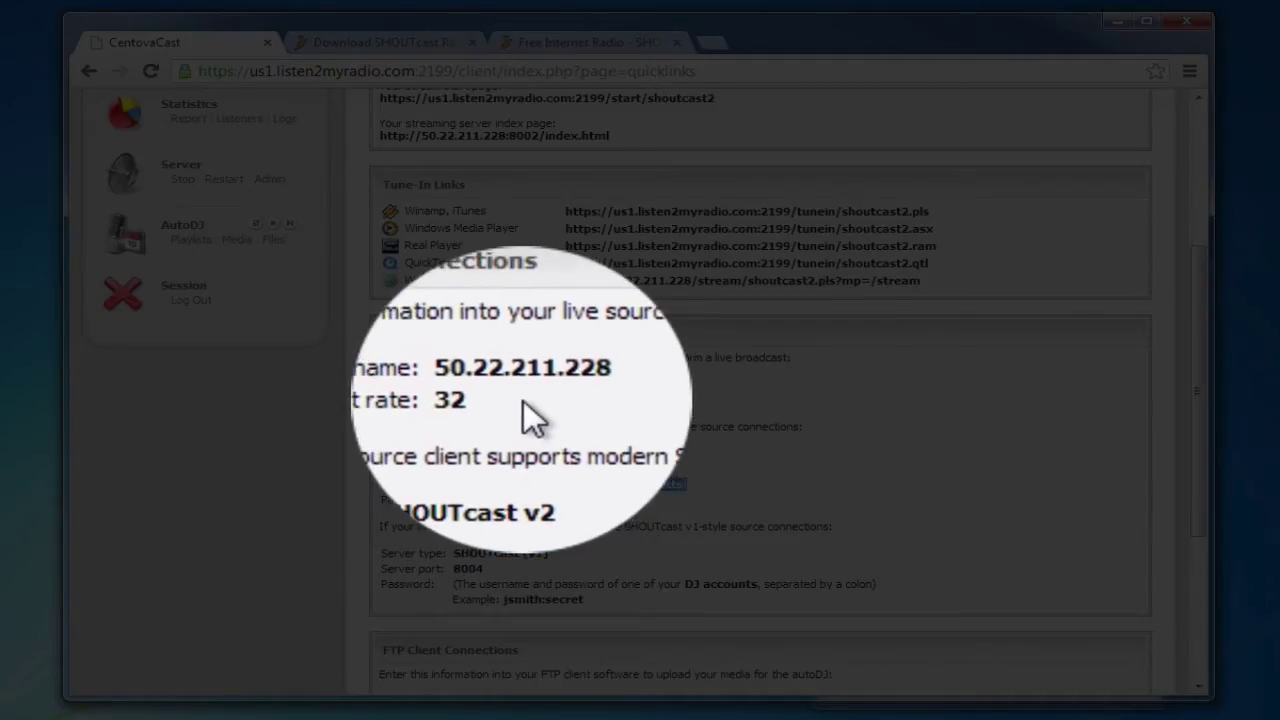
{"action": "triple_click", "coordinate": [528, 402]}
{"action": "left_click", "coordinate": [522, 415]}
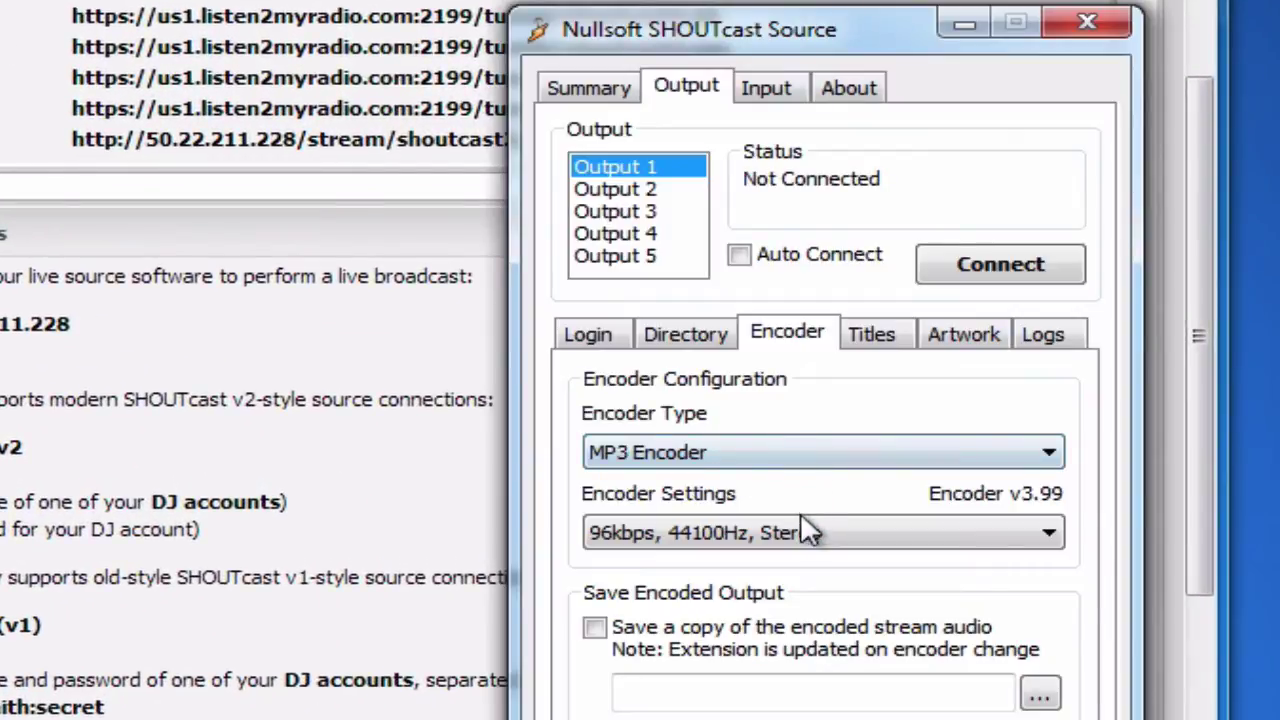
{"action": "left_click", "coordinate": [806, 532]}
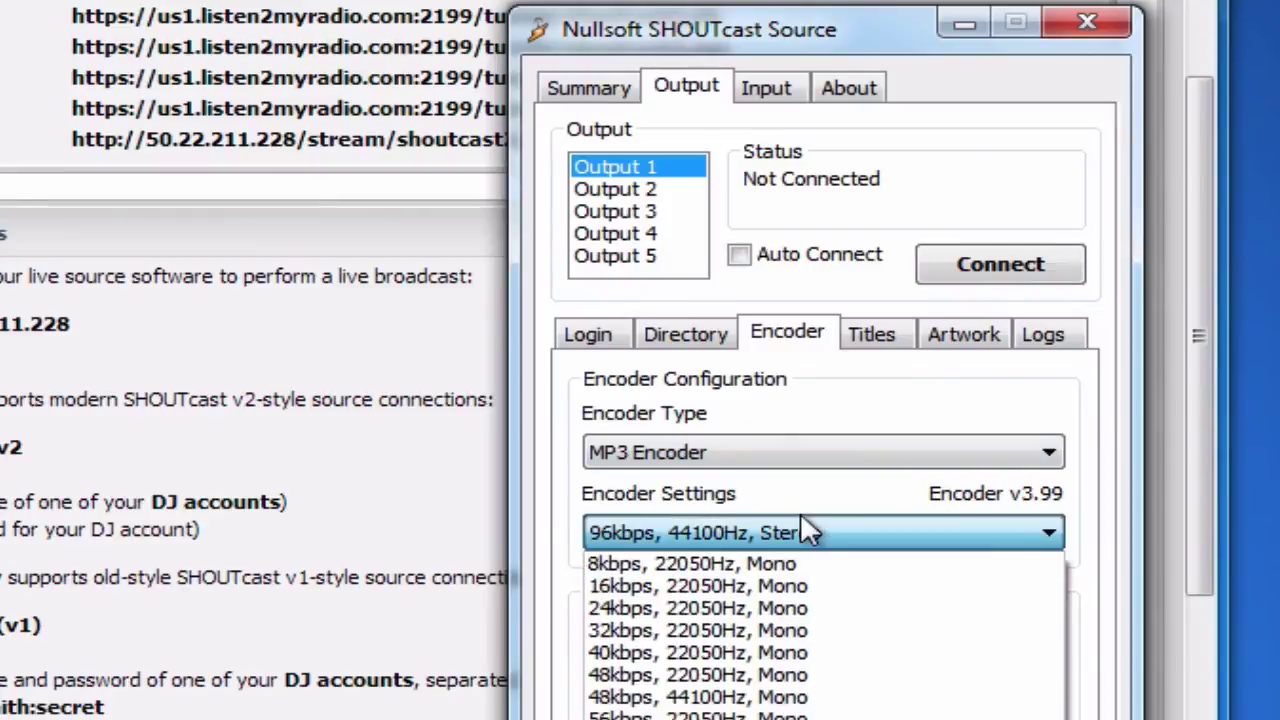
{"action": "left_click", "coordinate": [810, 630]}
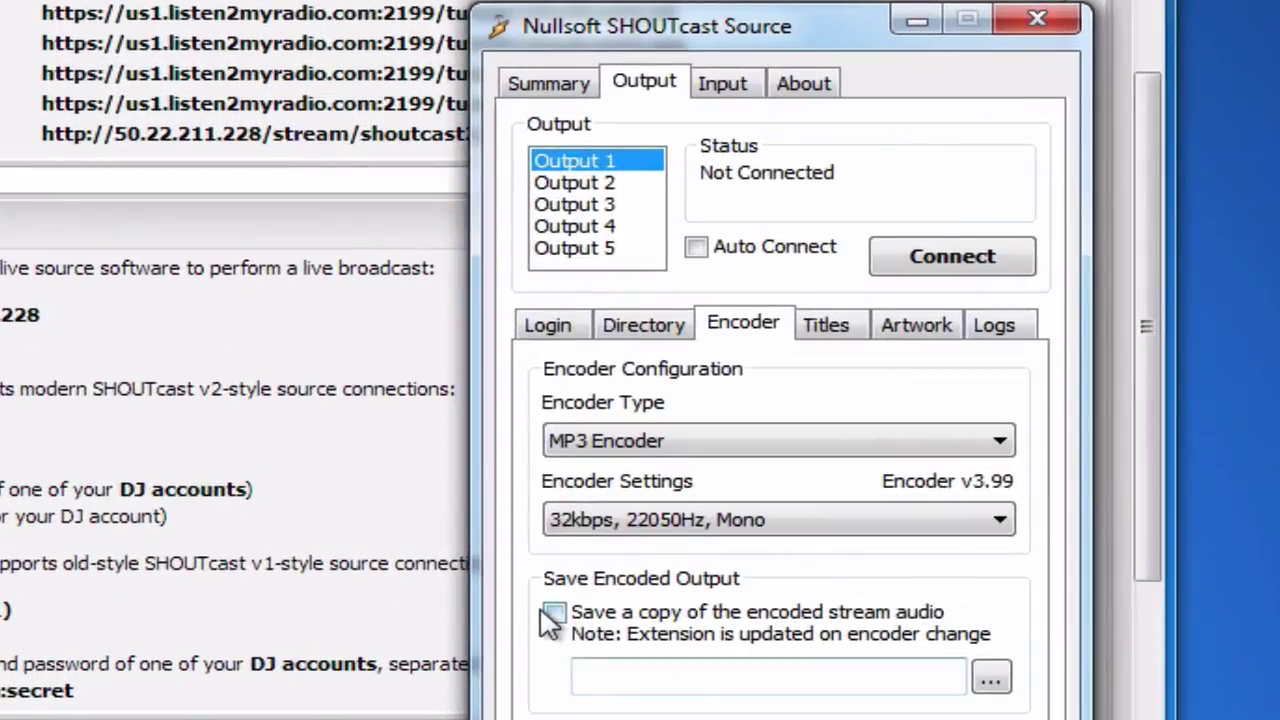
- Enable saving a copy of the encoded stream audio, cancelling the save location dialog
{"action": "left_click", "coordinate": [595, 627]}
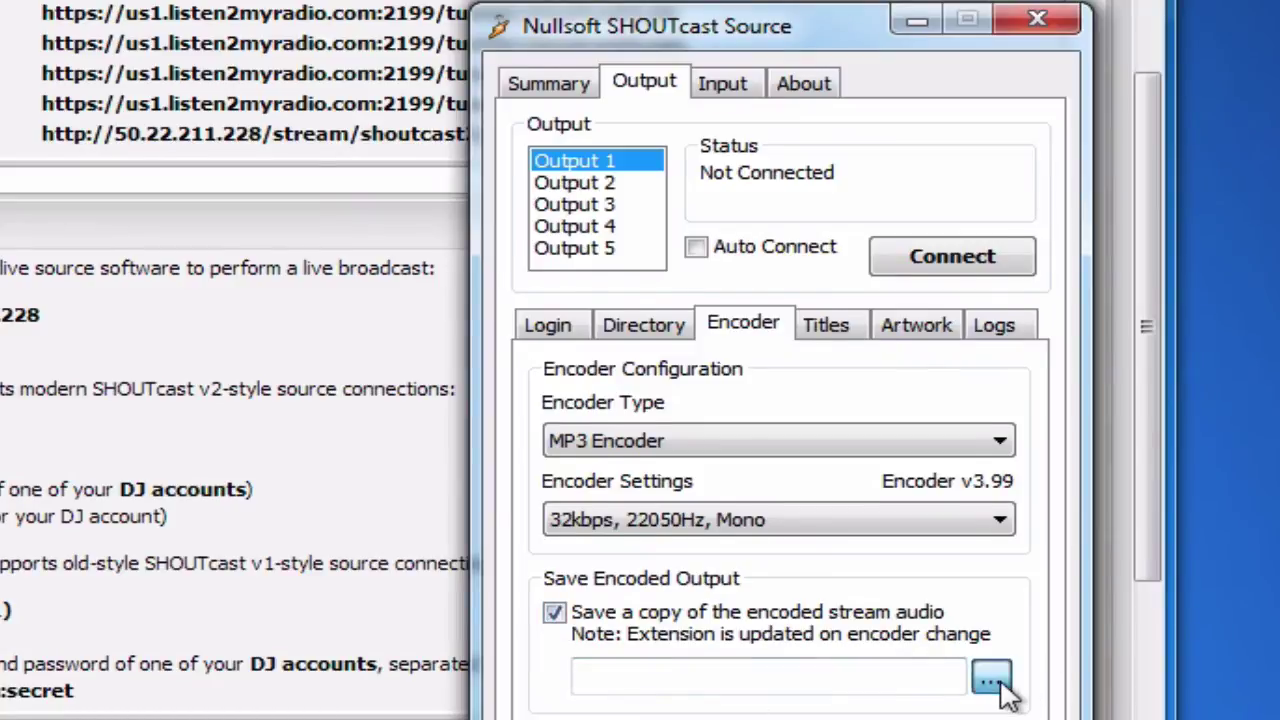
{"action": "left_click", "coordinate": [993, 680]}
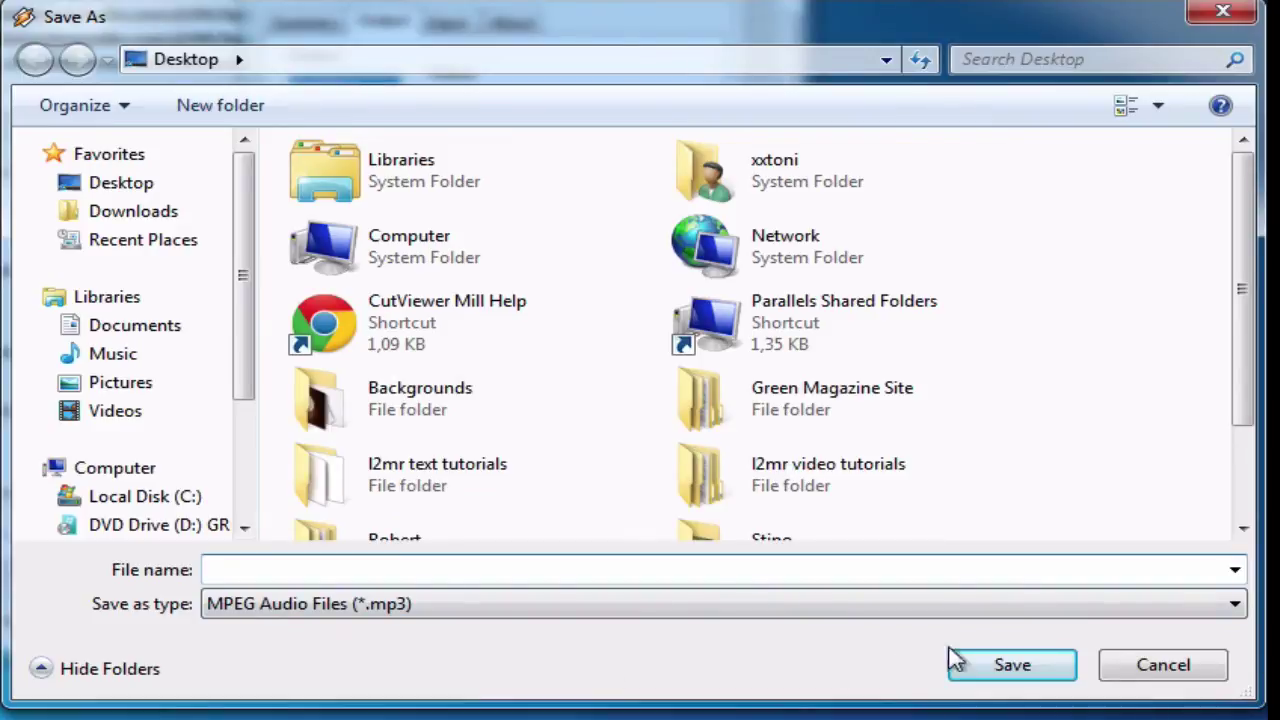
{"action": "left_click", "coordinate": [1143, 676]}
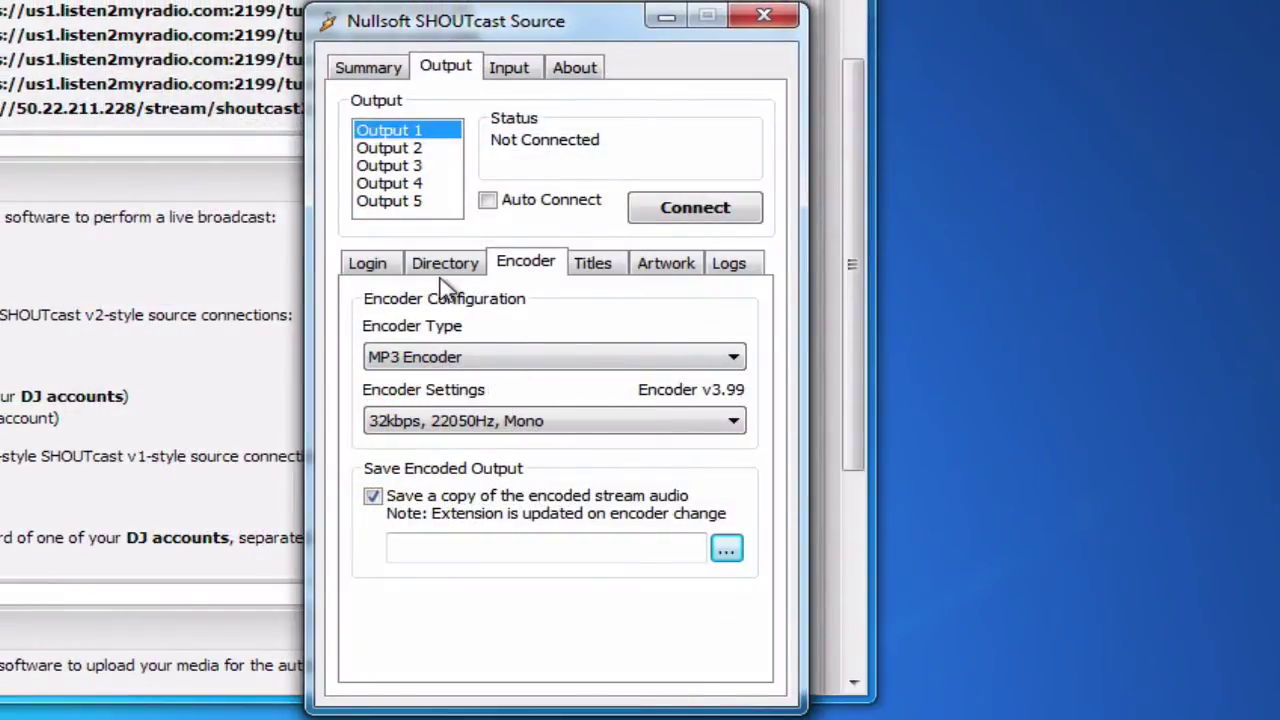
{"action": "left_click", "coordinate": [591, 272]}
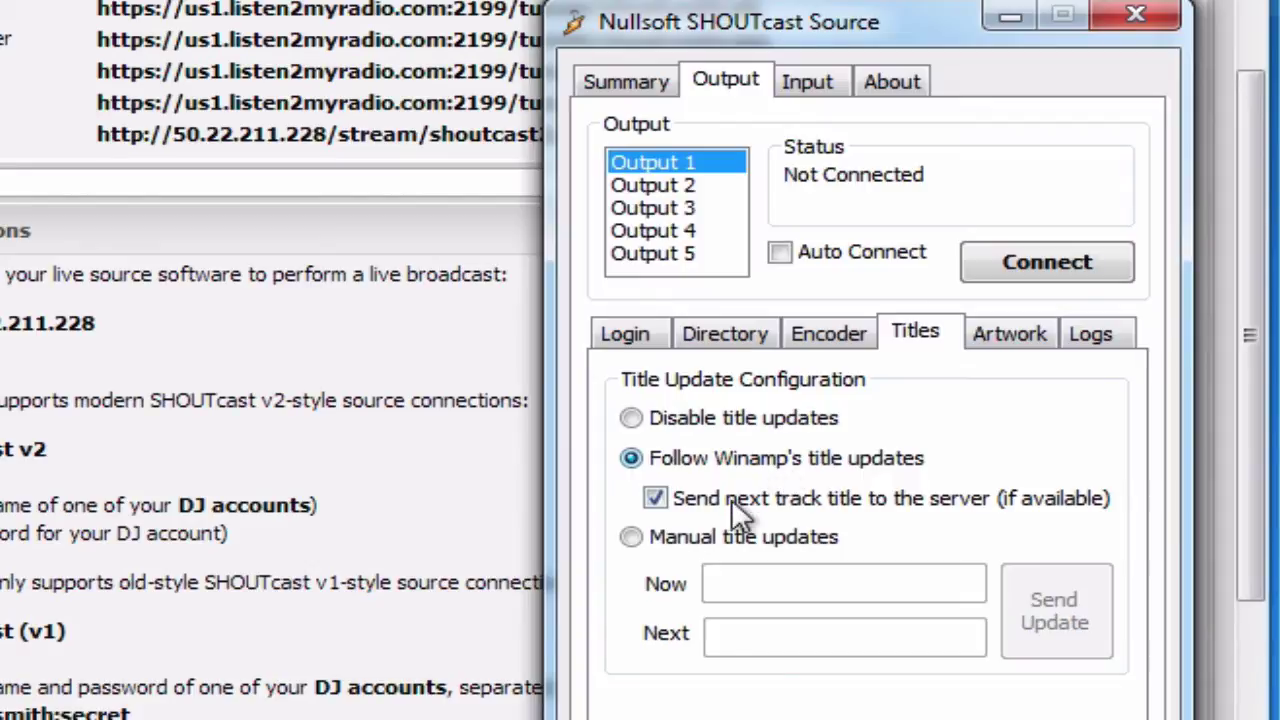
- Try Manual title updates with 'Song', then revert to Follow Winamp's title updates
{"action": "left_click", "coordinate": [733, 545]}
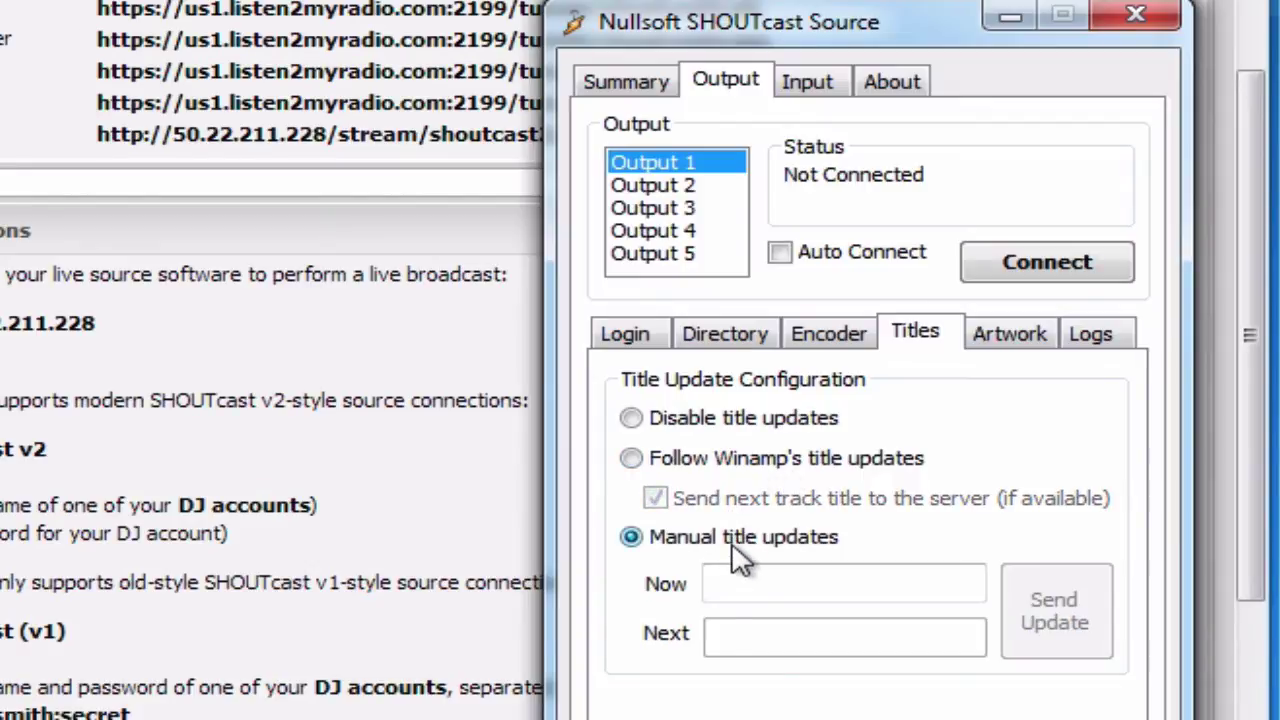
{"action": "left_click", "coordinate": [740, 581]}
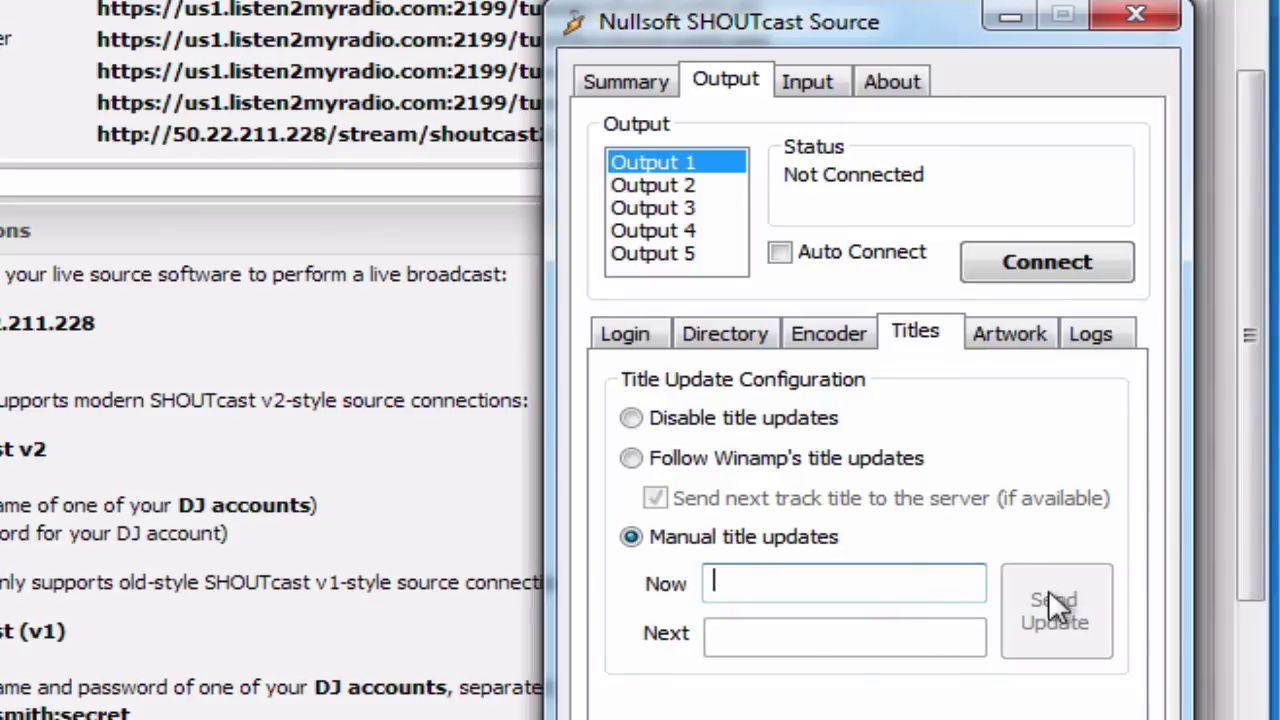
{"action": "type", "text": "Song"}
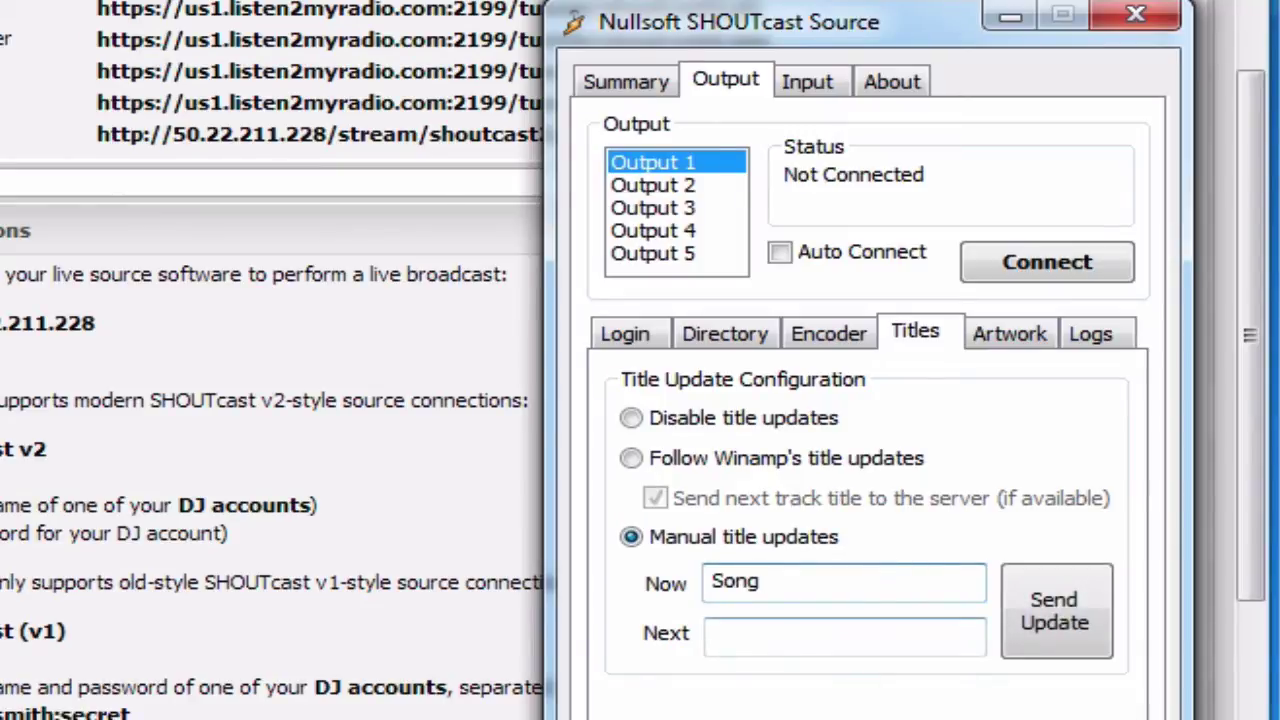
{"action": "left_click", "coordinate": [646, 455]}
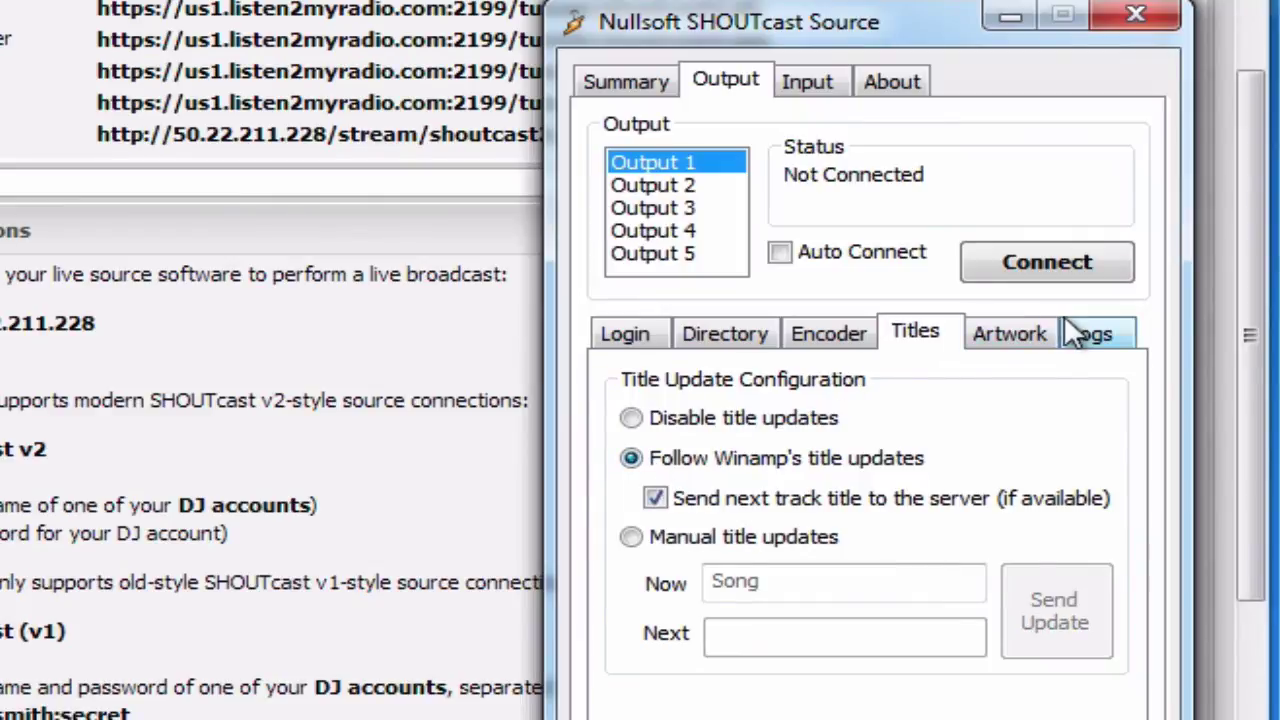
- Try in-stream artwork from the playing file, then leave in-stream artwork disabled
{"action": "left_click", "coordinate": [1045, 338]}
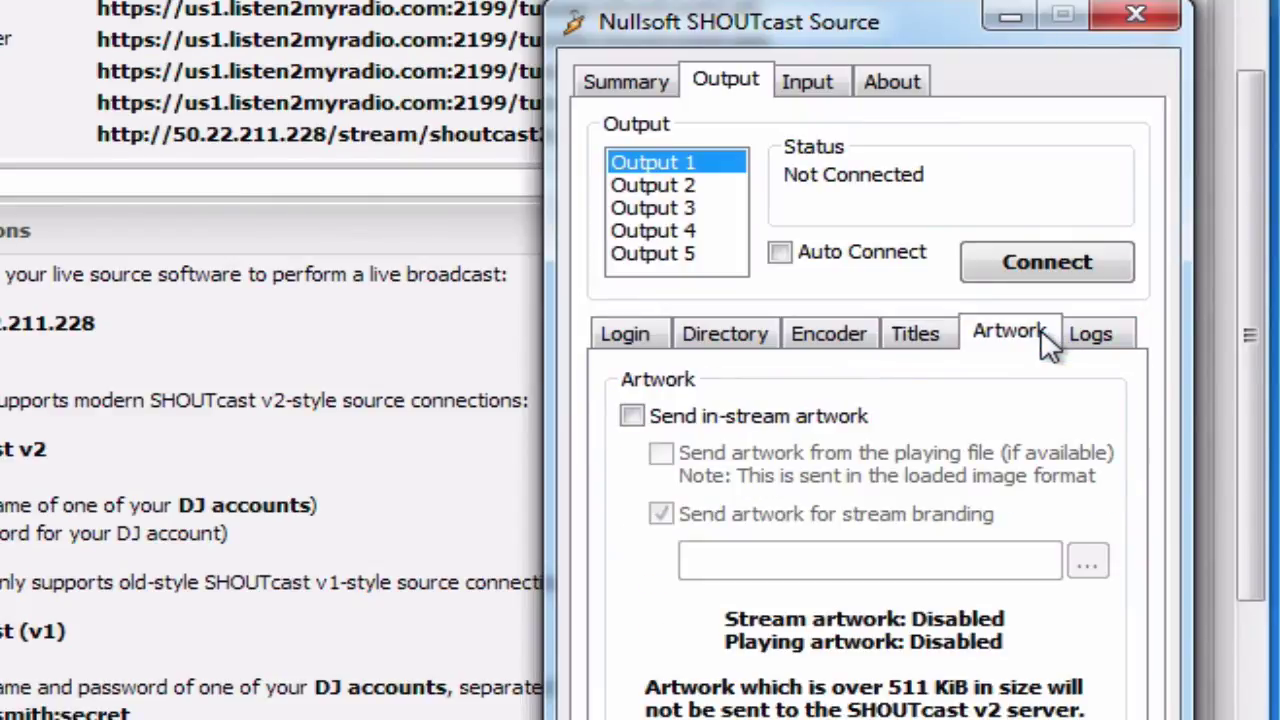
{"action": "left_click", "coordinate": [728, 422]}
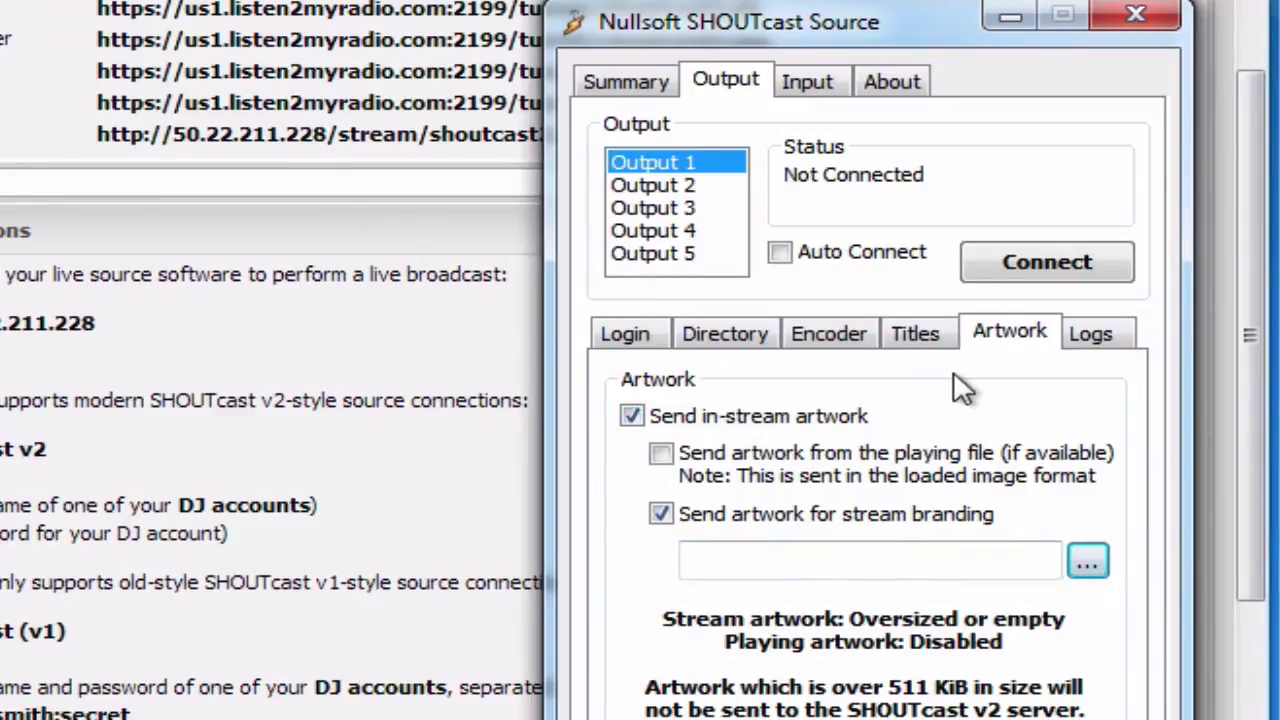
{"action": "left_click", "coordinate": [704, 467]}
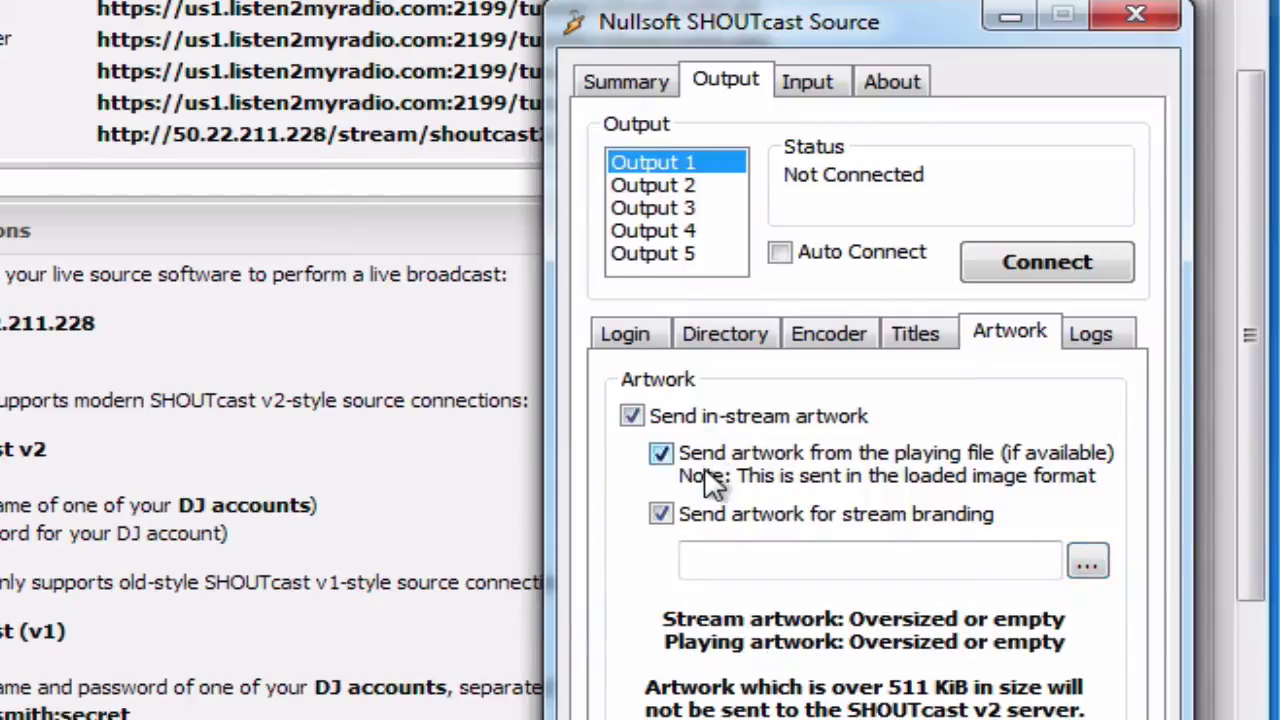
{"action": "left_click", "coordinate": [704, 467]}
{"action": "left_click", "coordinate": [702, 416]}
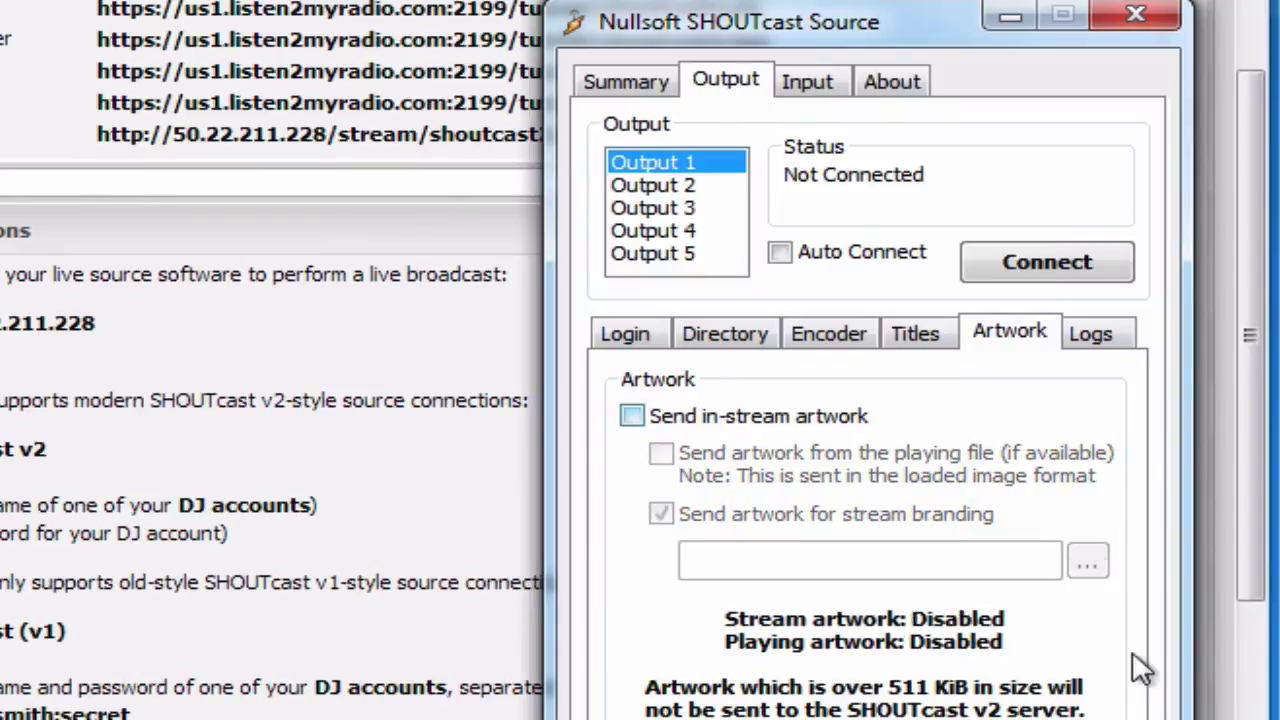
{"action": "left_click", "coordinate": [1080, 340]}
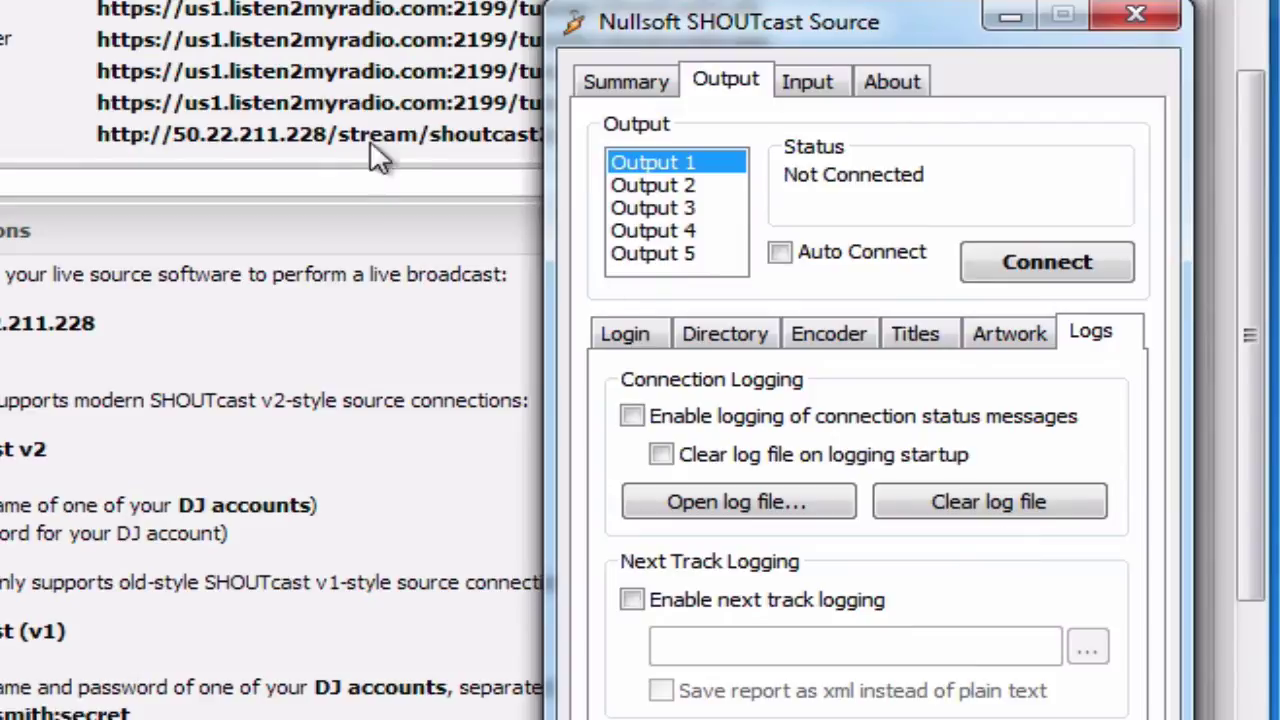
- Toggle connection-status logging on and off, then show Output 1's login details (50.22.211.228, port 8006)
{"action": "left_click", "coordinate": [735, 418]}
{"action": "left_click", "coordinate": [772, 413]}
{"action": "left_click", "coordinate": [645, 336]}
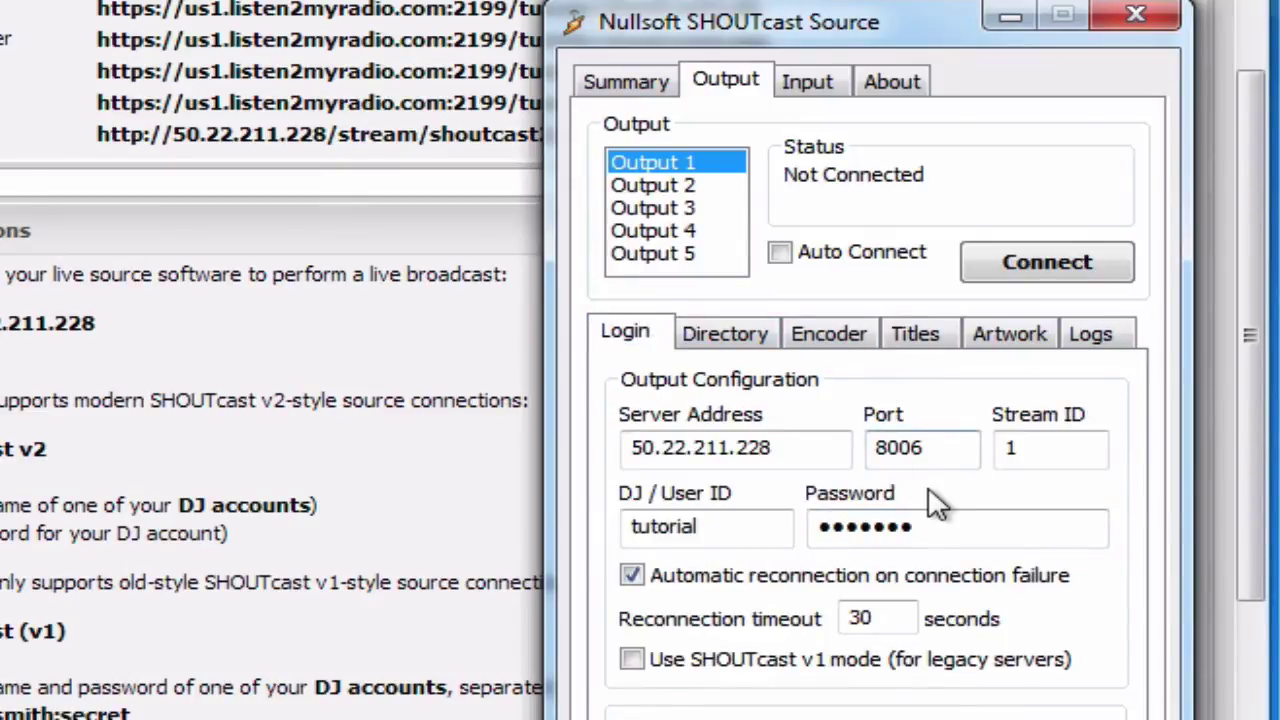
- Set Input Device to the sound card option 'No available capture devices found', at 44100 Hz stereo
{"action": "left_click", "coordinate": [794, 86]}
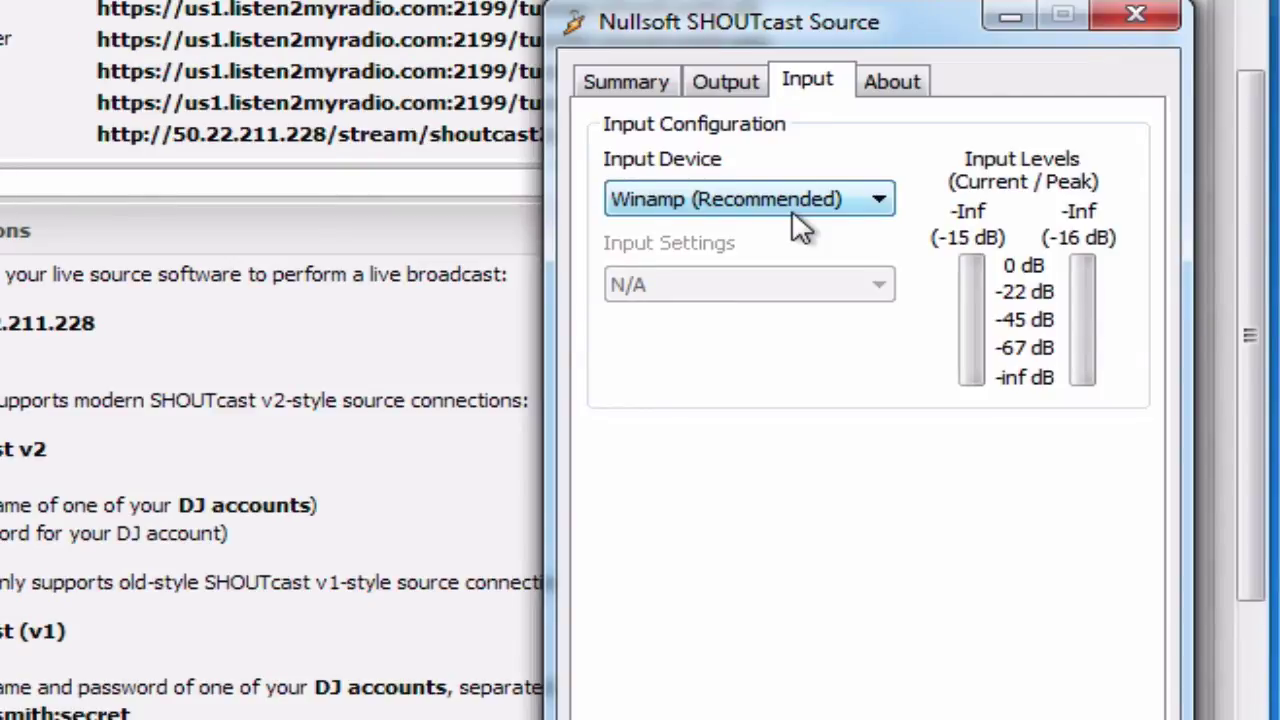
{"action": "left_click", "coordinate": [799, 210]}
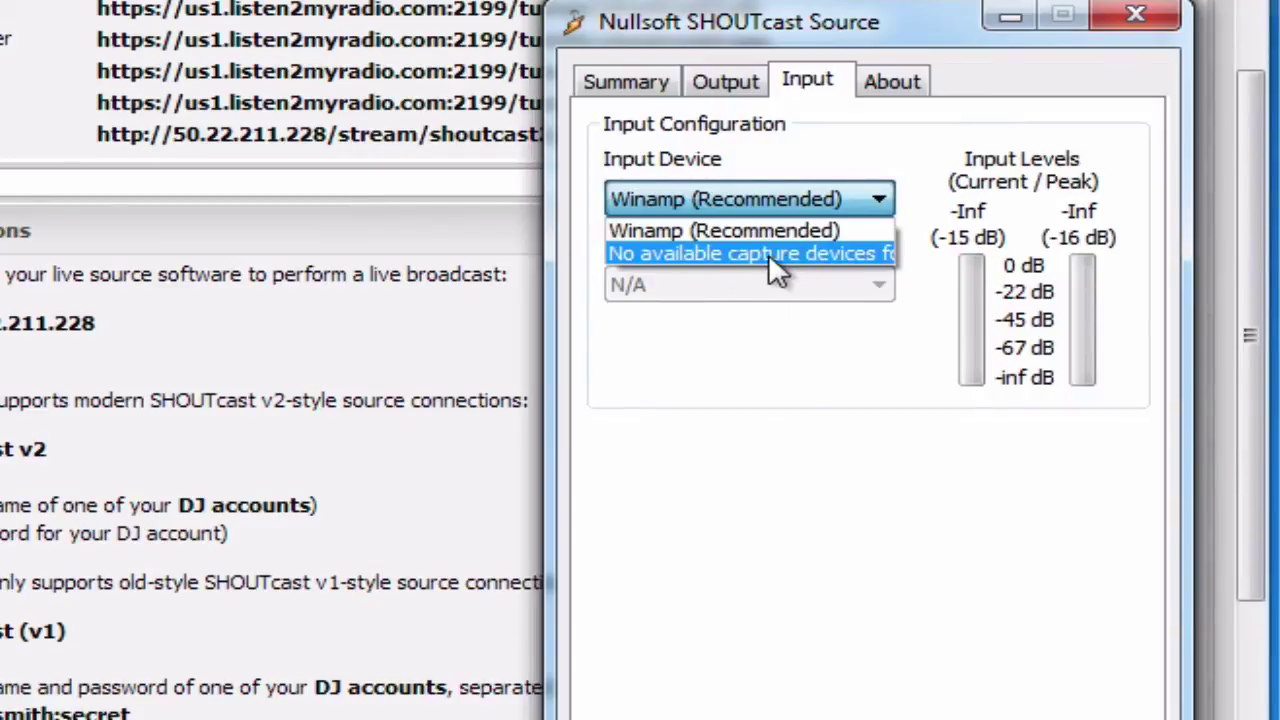
{"action": "left_click", "coordinate": [697, 255]}
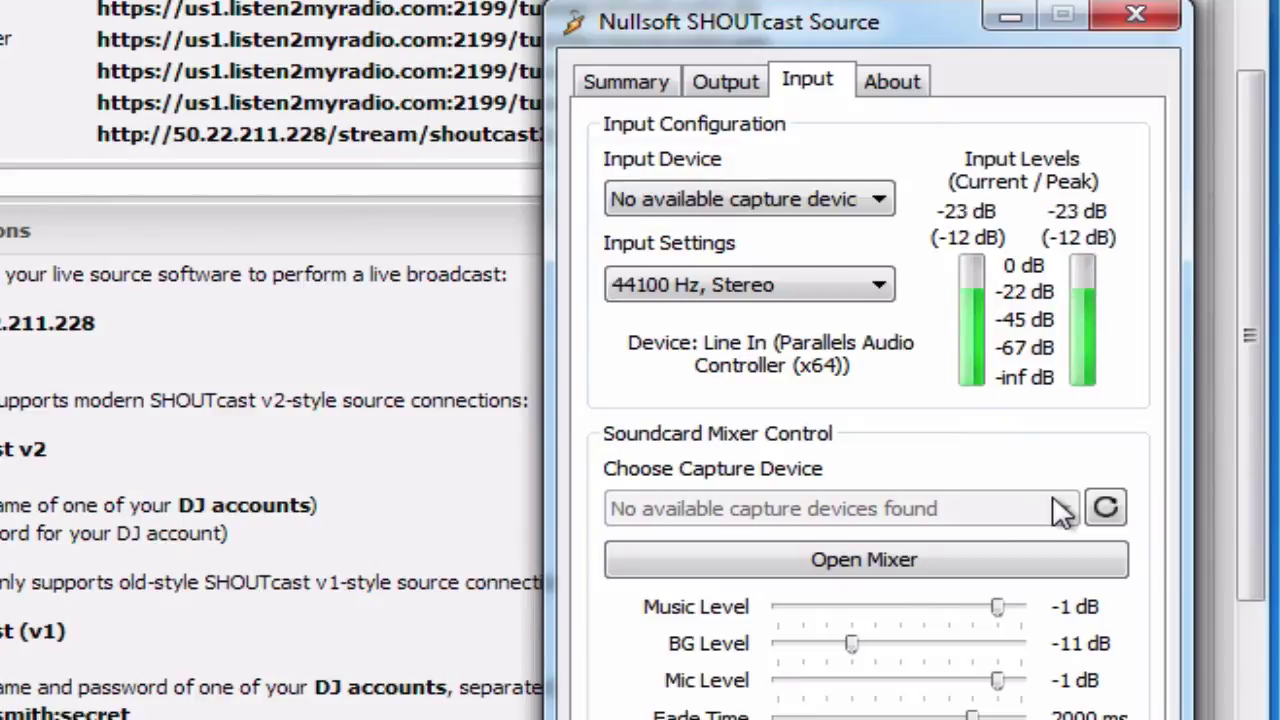
- Close the input device list unchanged, then latch Push to Talk on and off again
{"action": "left_click", "coordinate": [801, 202]}
{"action": "left_click", "coordinate": [801, 202]}
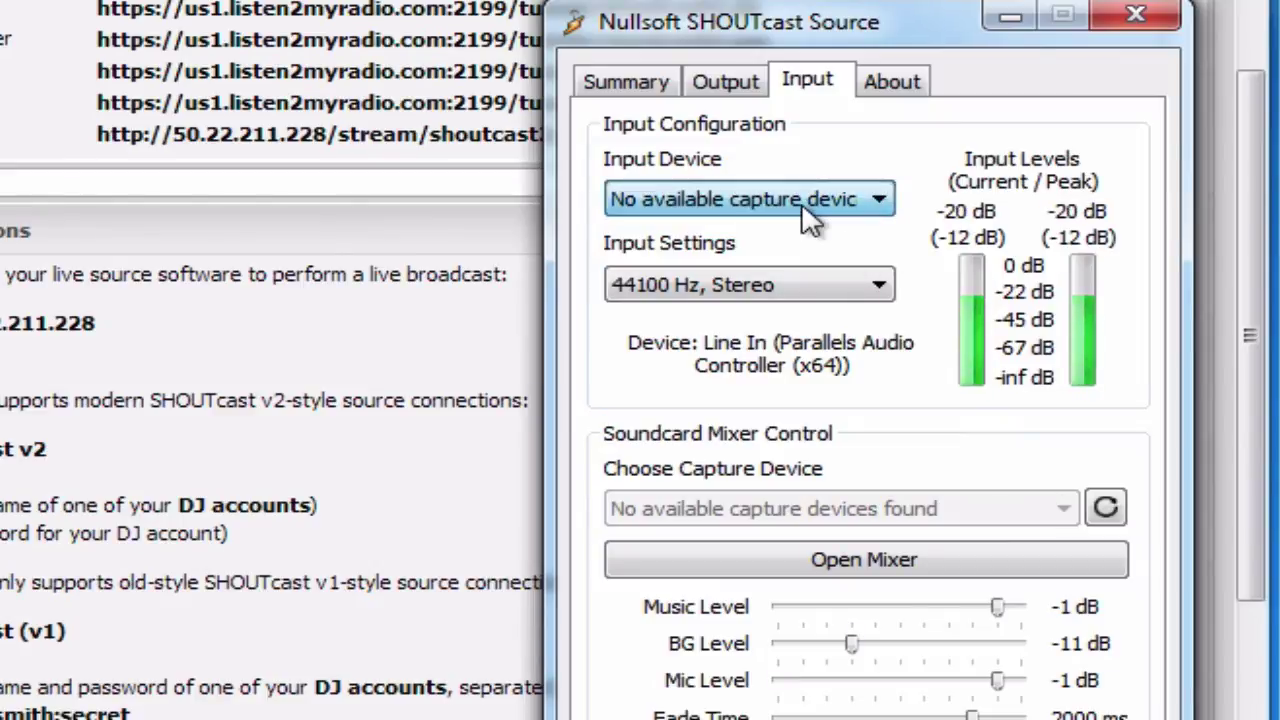
{"action": "left_click", "coordinate": [801, 202]}
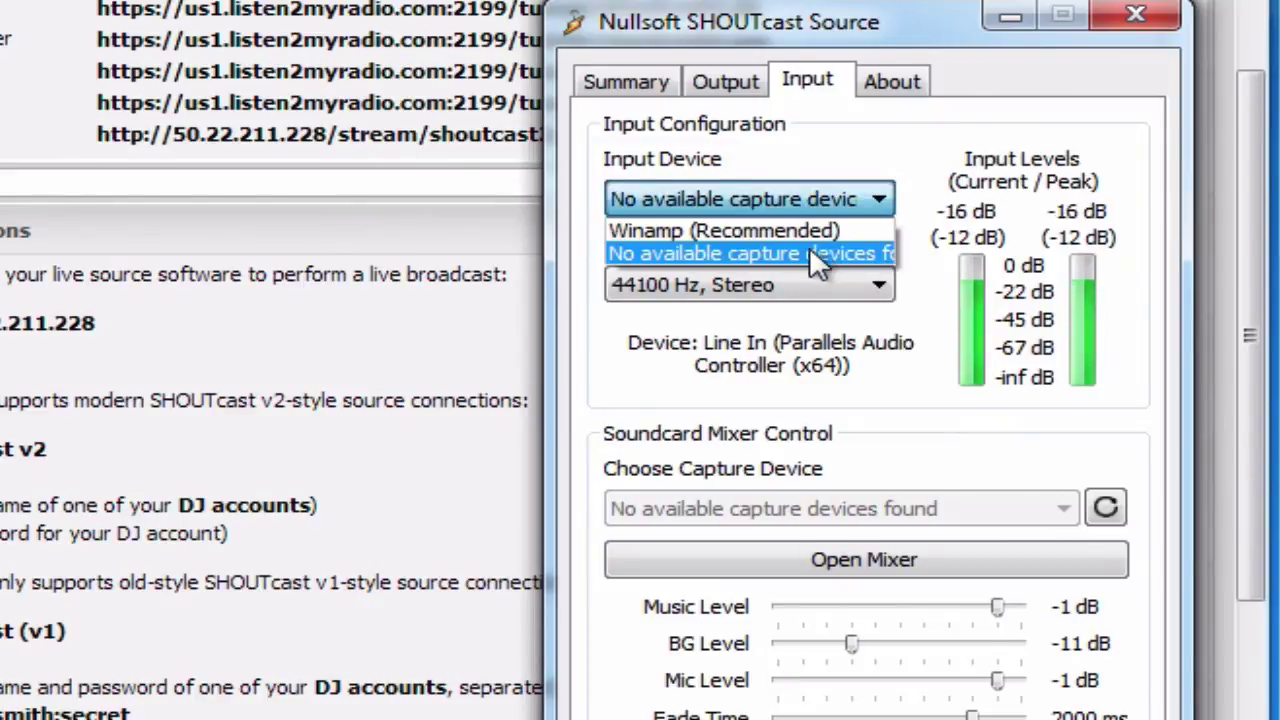
{"action": "left_click", "coordinate": [745, 470]}
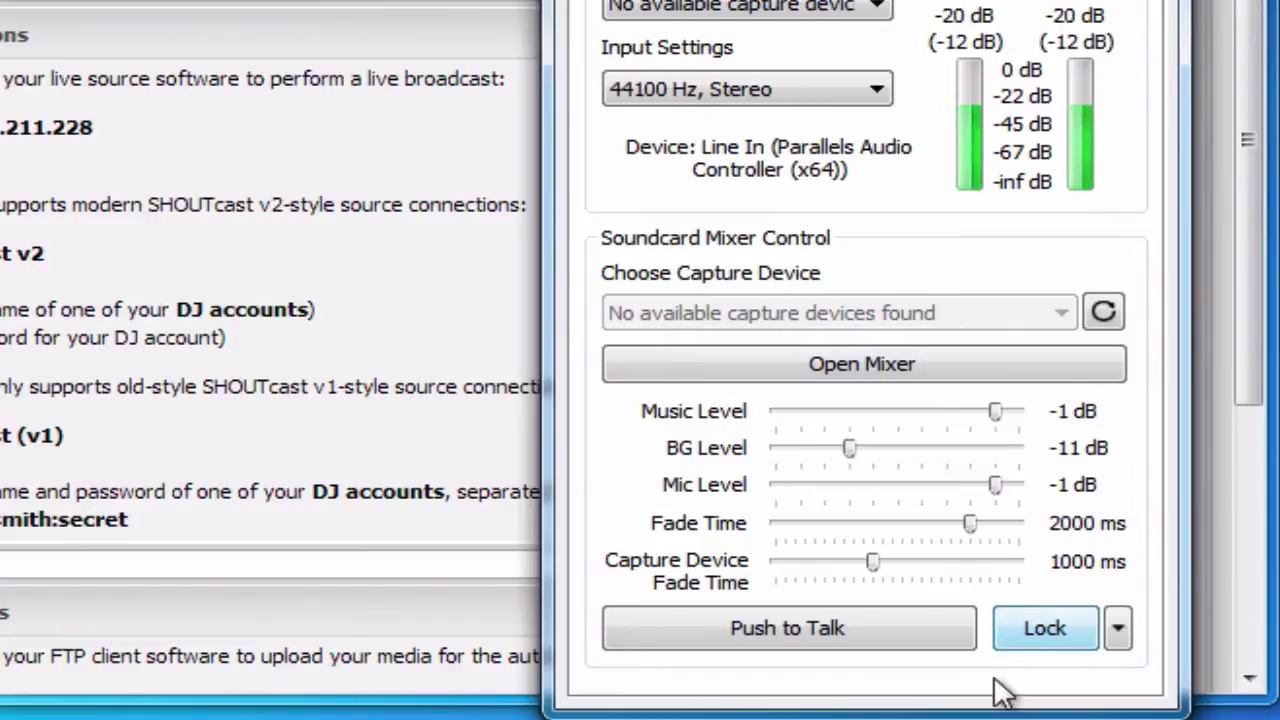
{"action": "left_click", "coordinate": [1027, 640]}
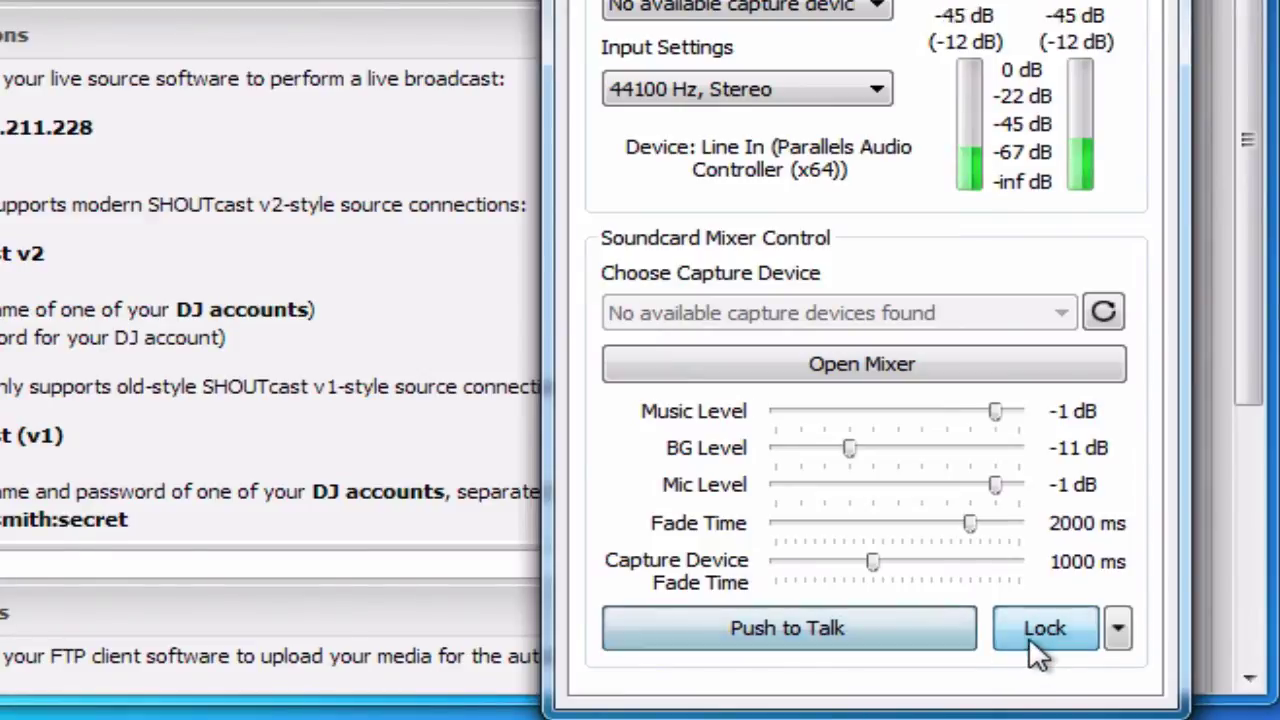
{"action": "left_click", "coordinate": [880, 630]}
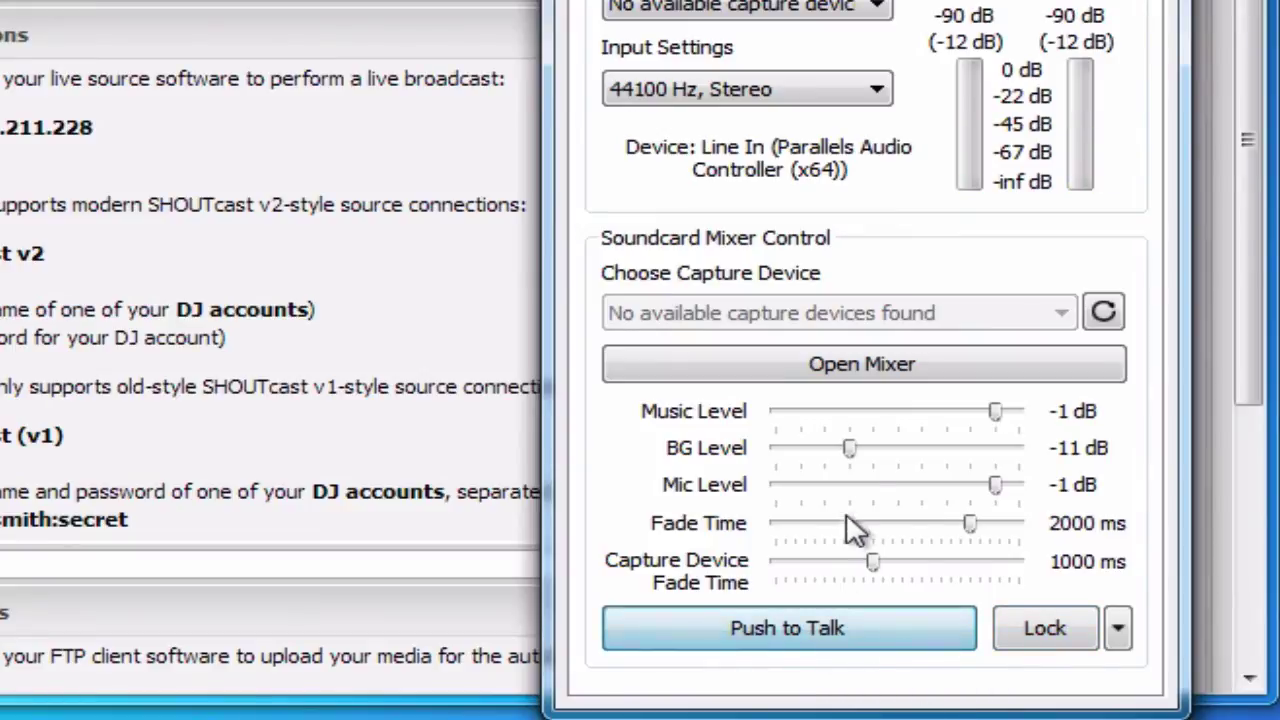
- Select Winamp (Recommended) as the input device and go back to Output settings
{"action": "left_click", "coordinate": [820, 8]}
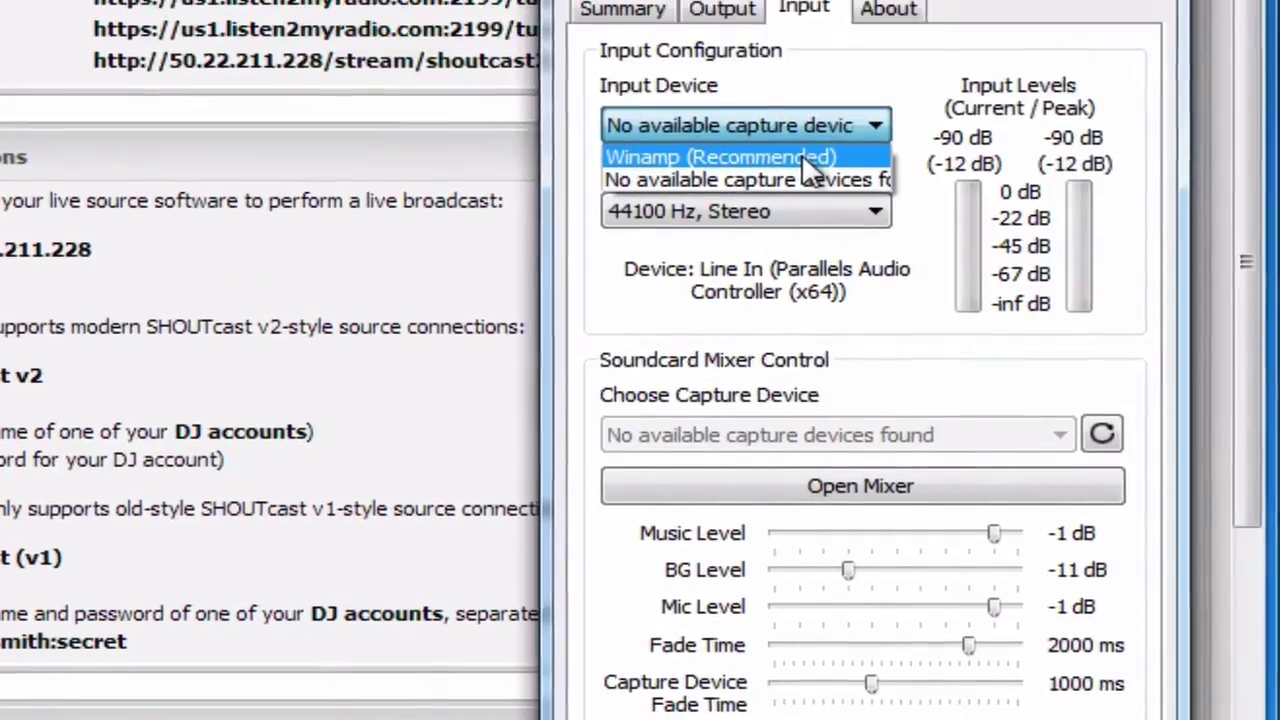
{"action": "left_click", "coordinate": [815, 36]}
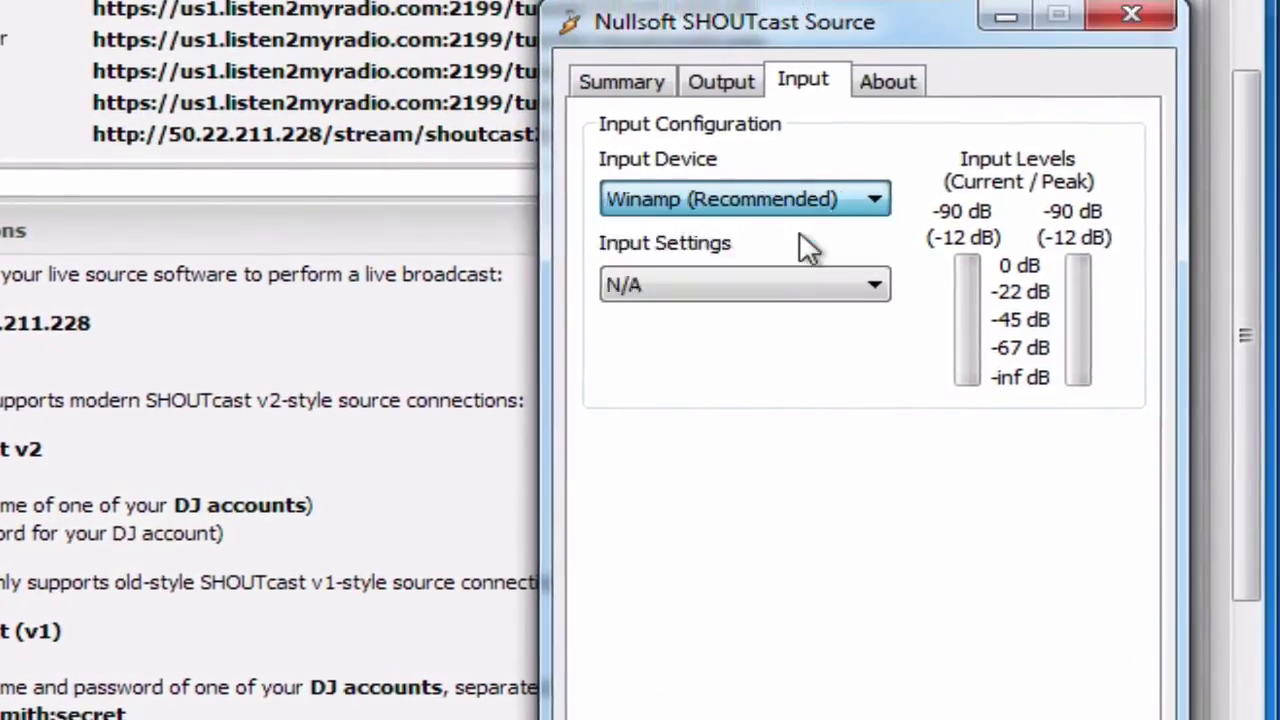
{"action": "left_click", "coordinate": [731, 91]}
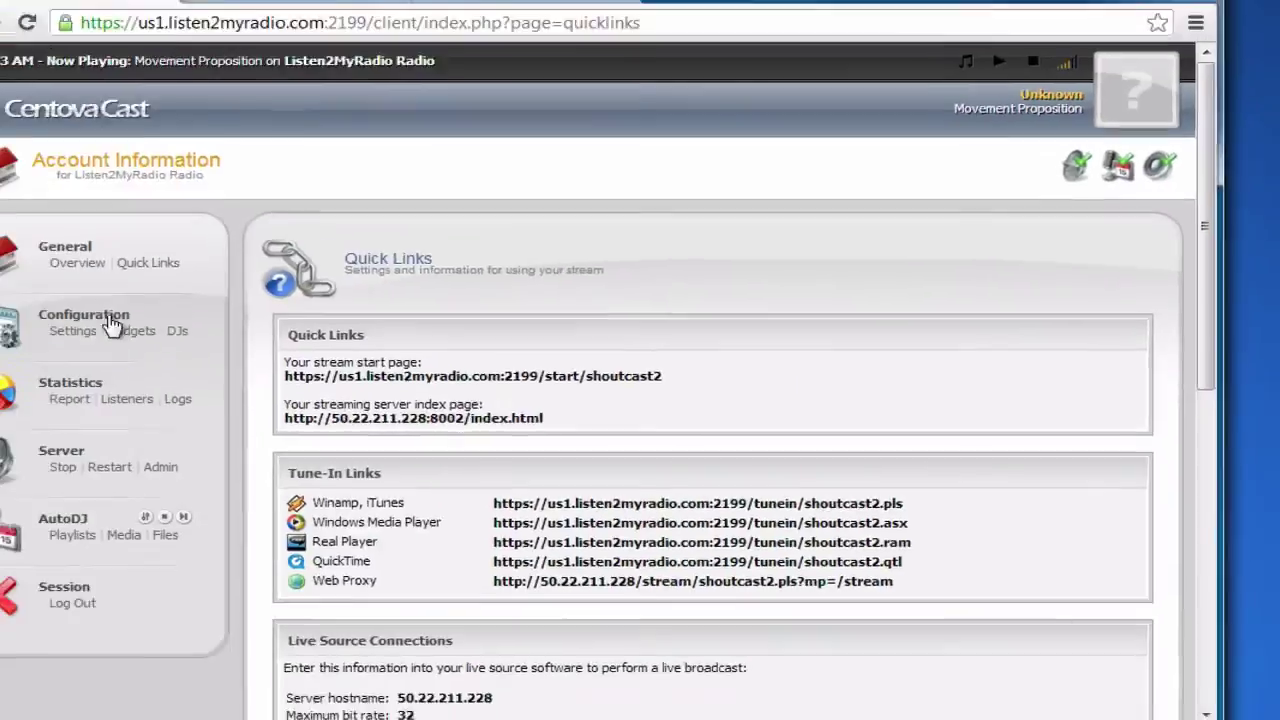
- Open CentovaCast's General > Overview and check the server, AutoDJ and source status icons
{"action": "left_click", "coordinate": [77, 262]}
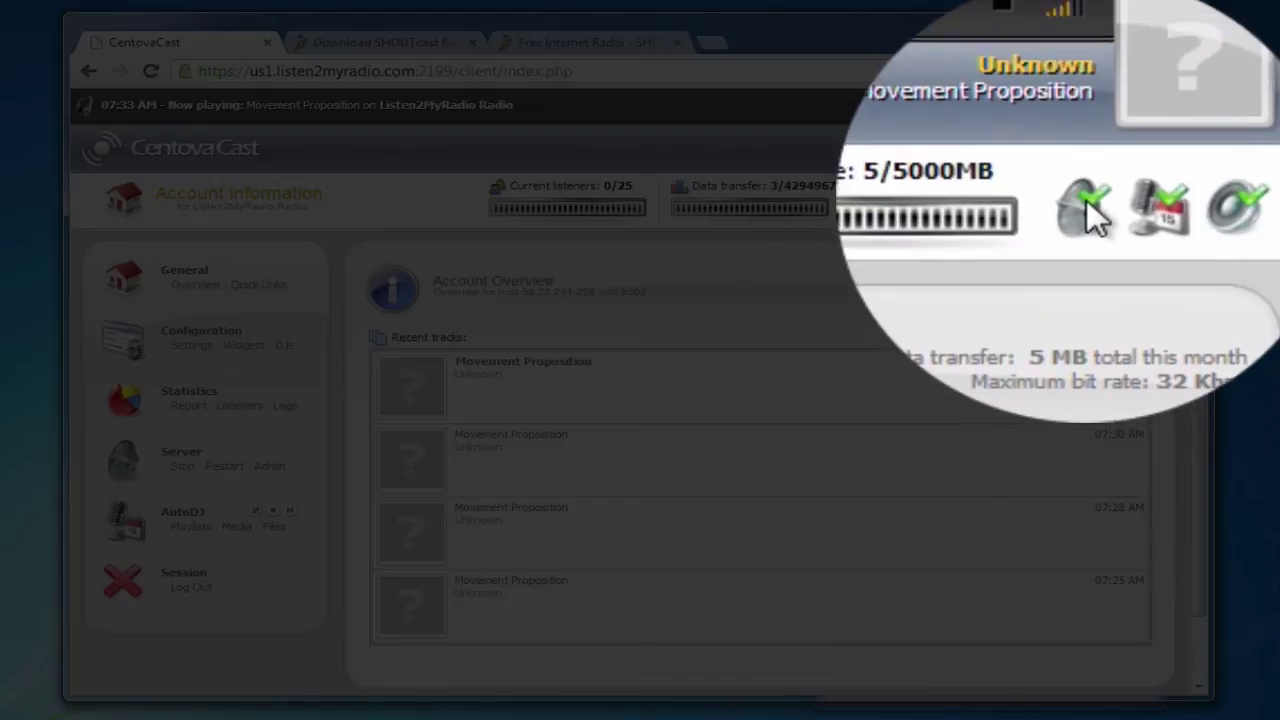
{"action": "mouse_move", "coordinate": [1083, 203]}
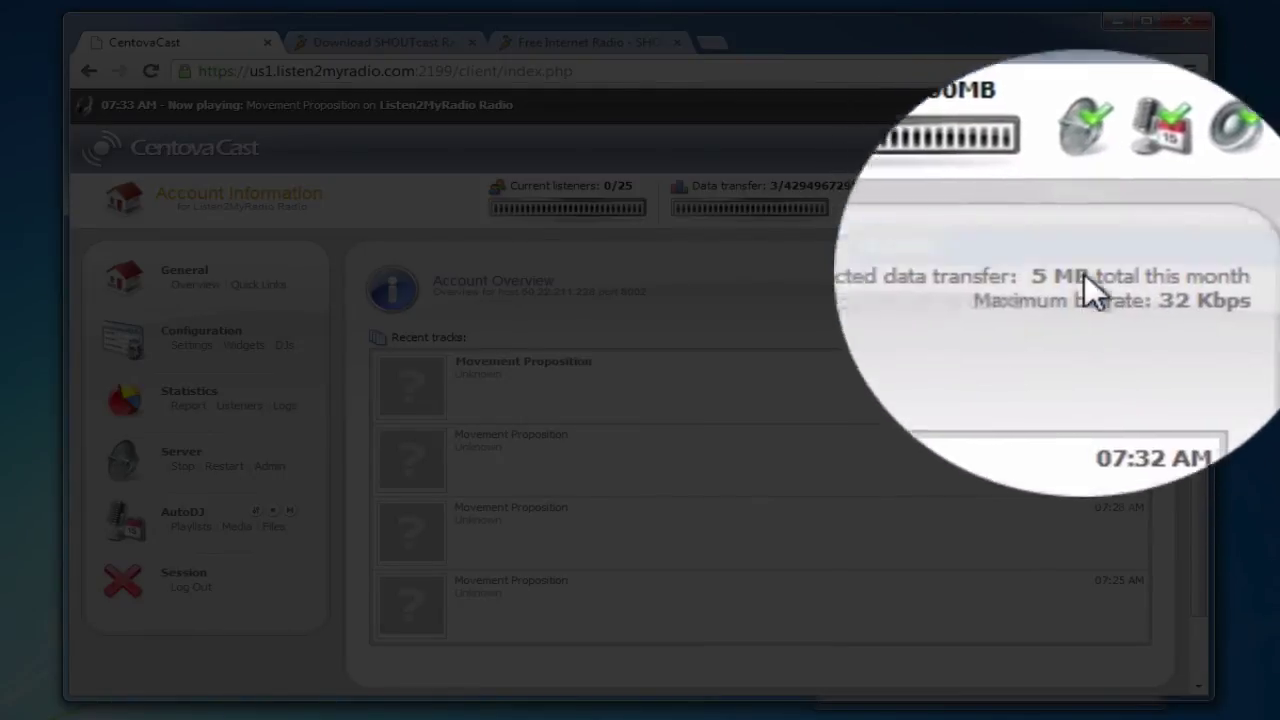
{"action": "mouse_move", "coordinate": [1117, 215]}
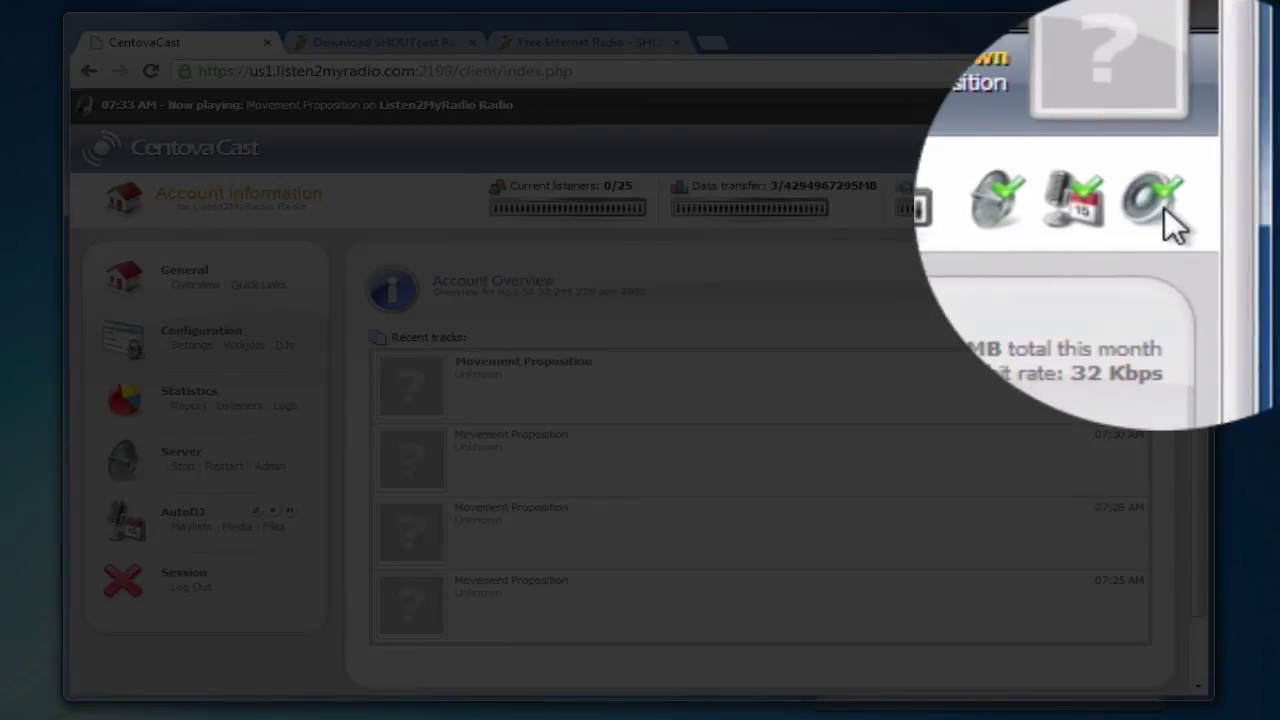
{"action": "mouse_move", "coordinate": [1166, 214]}
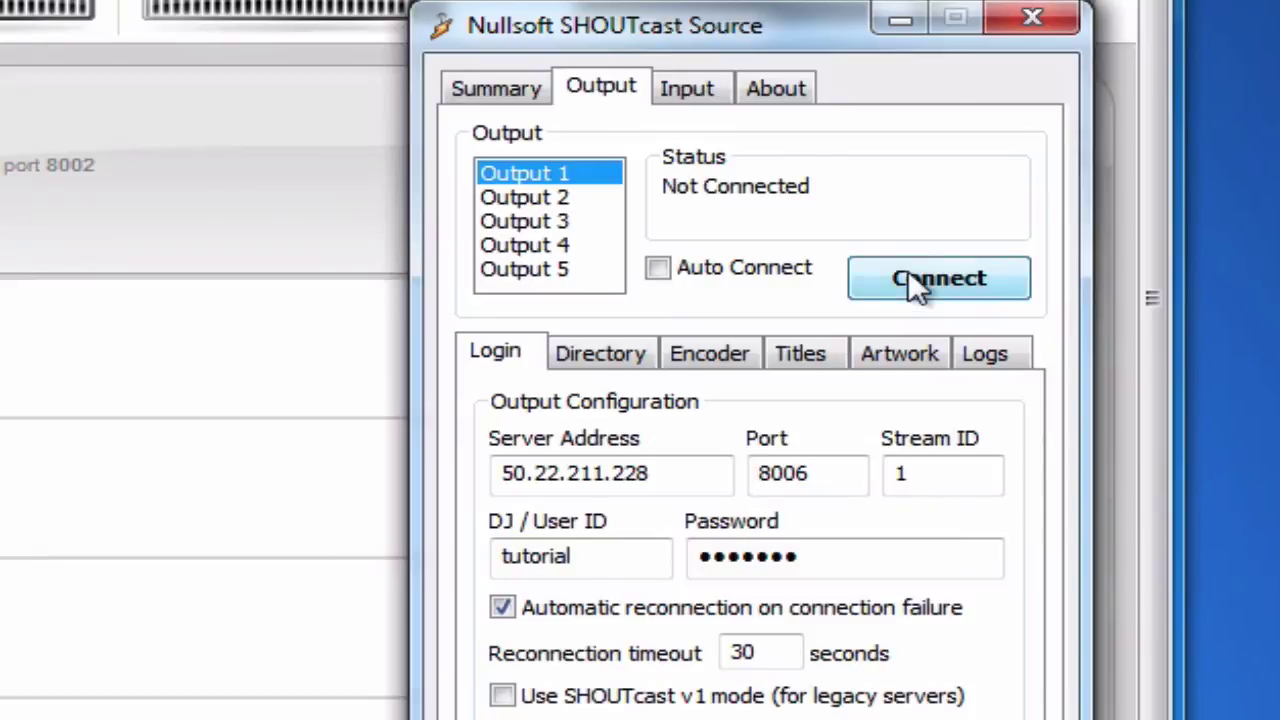
- Click Connect for Output 1 to start streaming to the CentovaCast server
{"action": "left_click", "coordinate": [875, 271]}
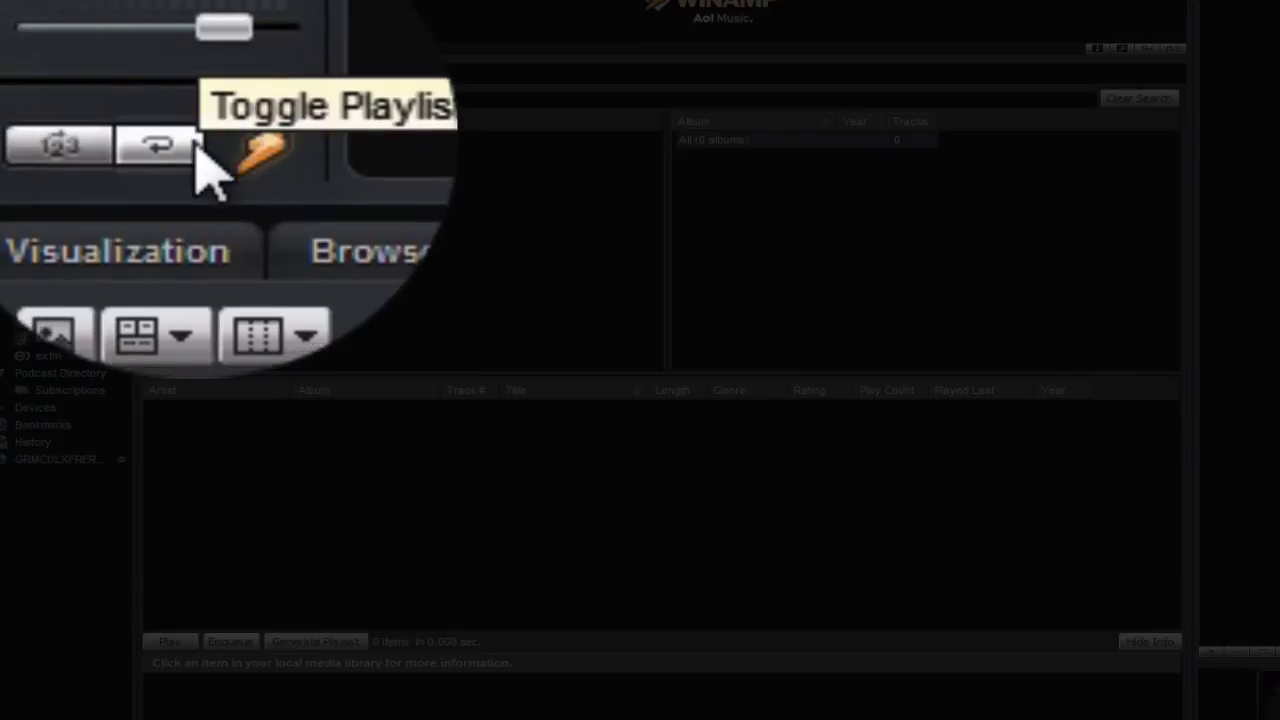
{"action": "left_click", "coordinate": [194, 145]}
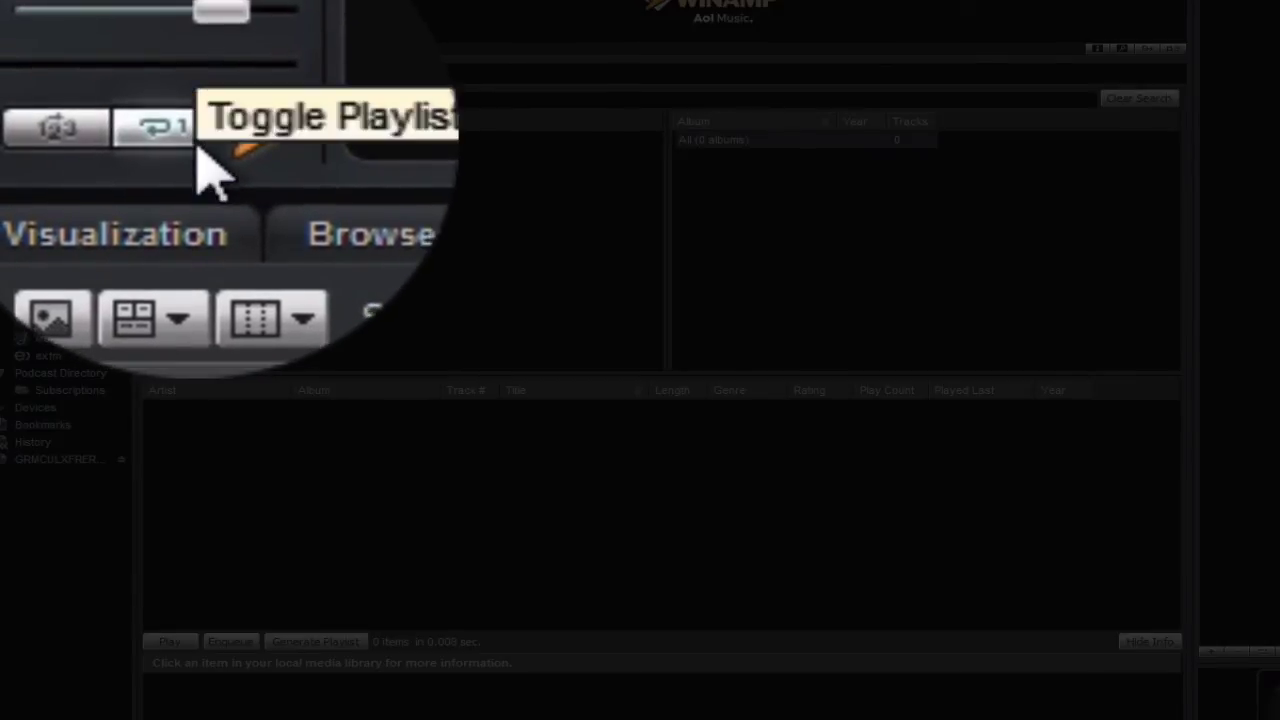
{"action": "left_click", "coordinate": [196, 148]}
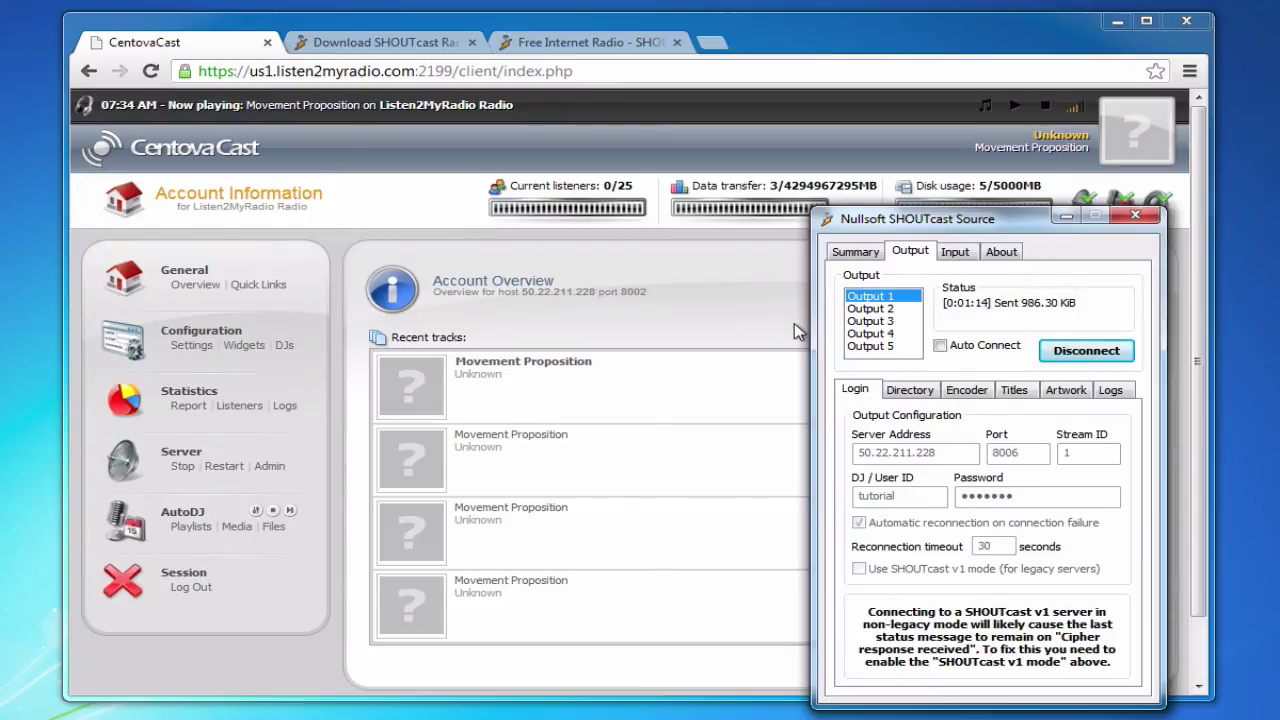
- Leave Output 1 streaming and bring the CentovaCast account page in front of the DSP window
{"action": "left_click", "coordinate": [794, 323]}
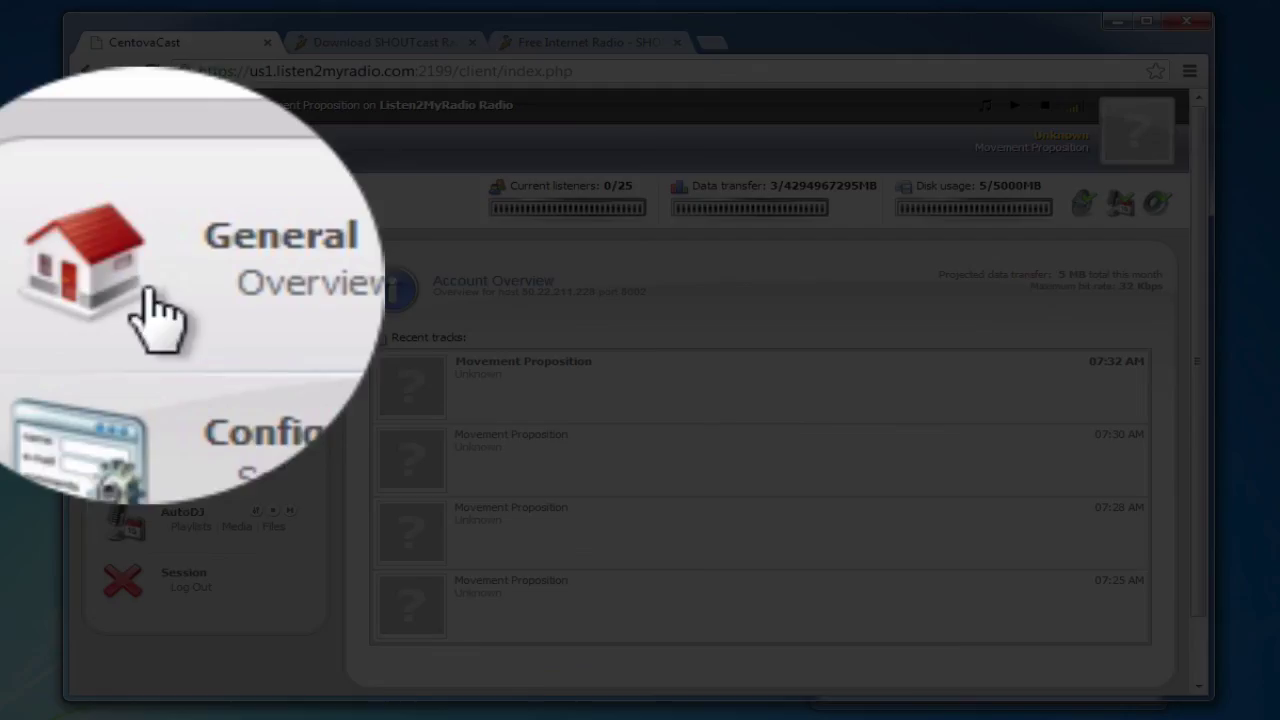
- Reload General > Overview and confirm the now-playing bar shows DJ Mike Llama - Llama Whippin' Intro
{"action": "left_click", "coordinate": [178, 346]}
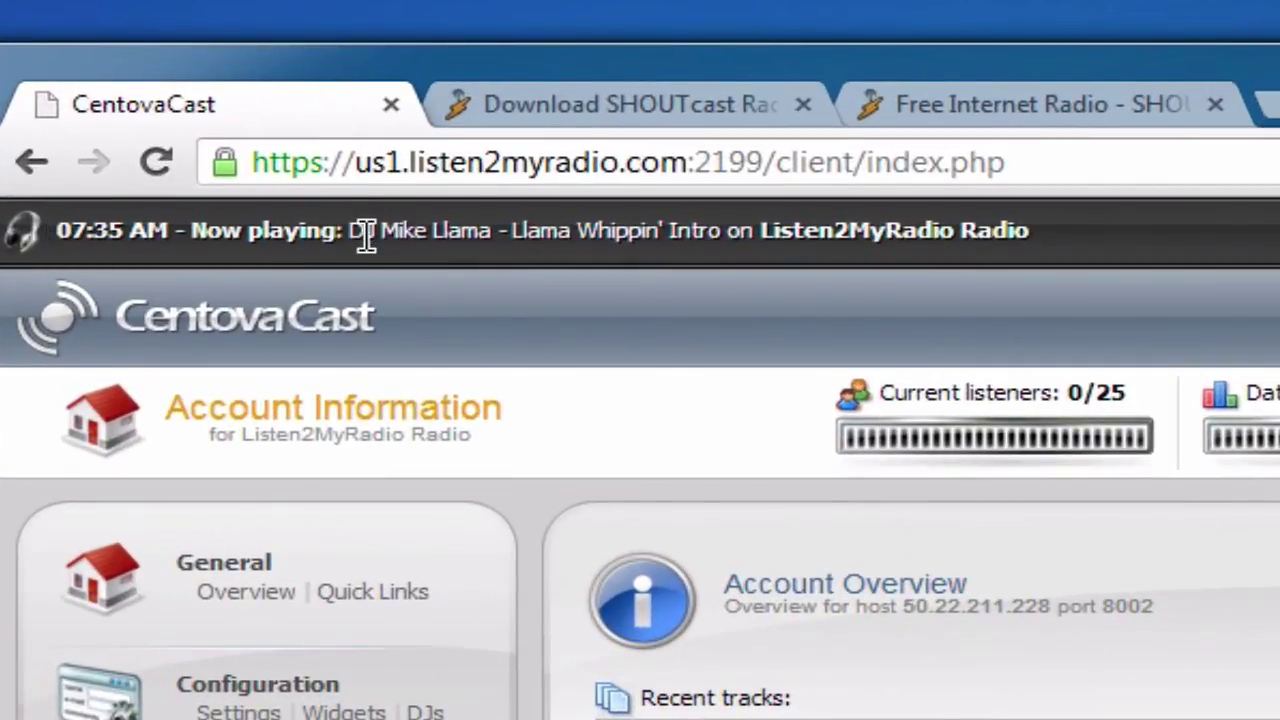
{"action": "left_click_drag", "start_coordinate": [351, 231], "coordinate": [645, 230]}
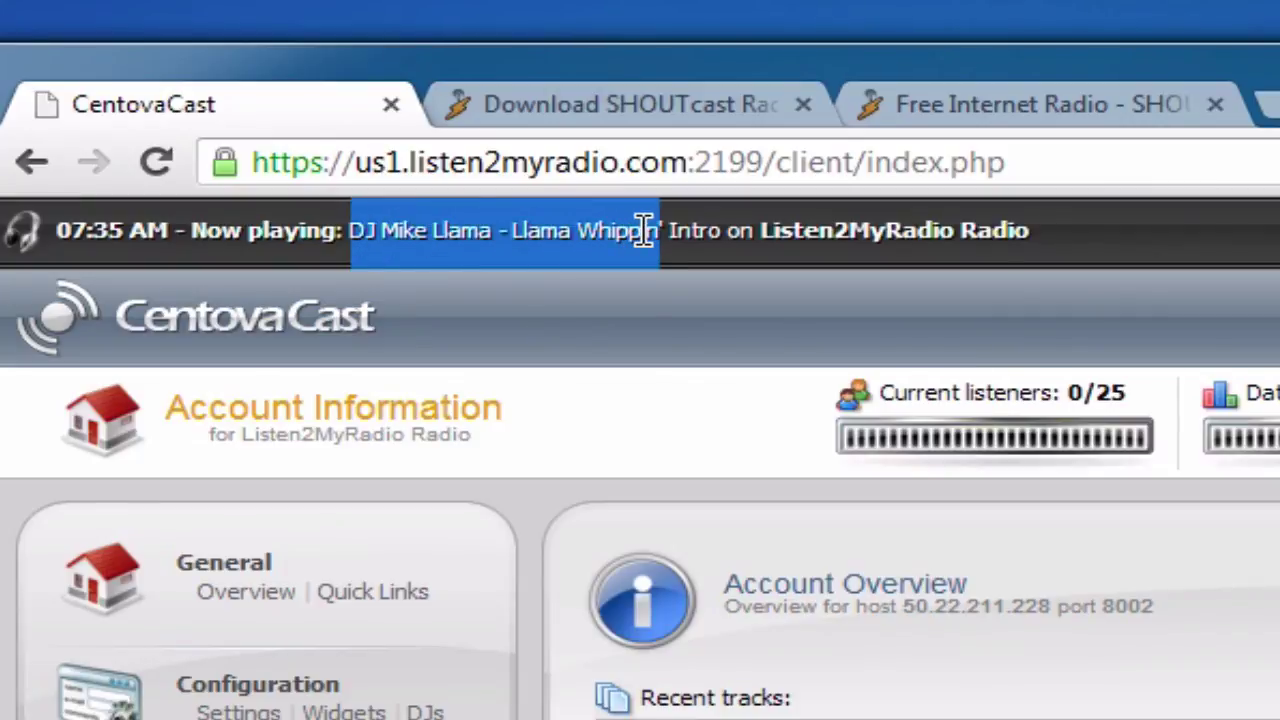
{"action": "left_click", "coordinate": [645, 230]}
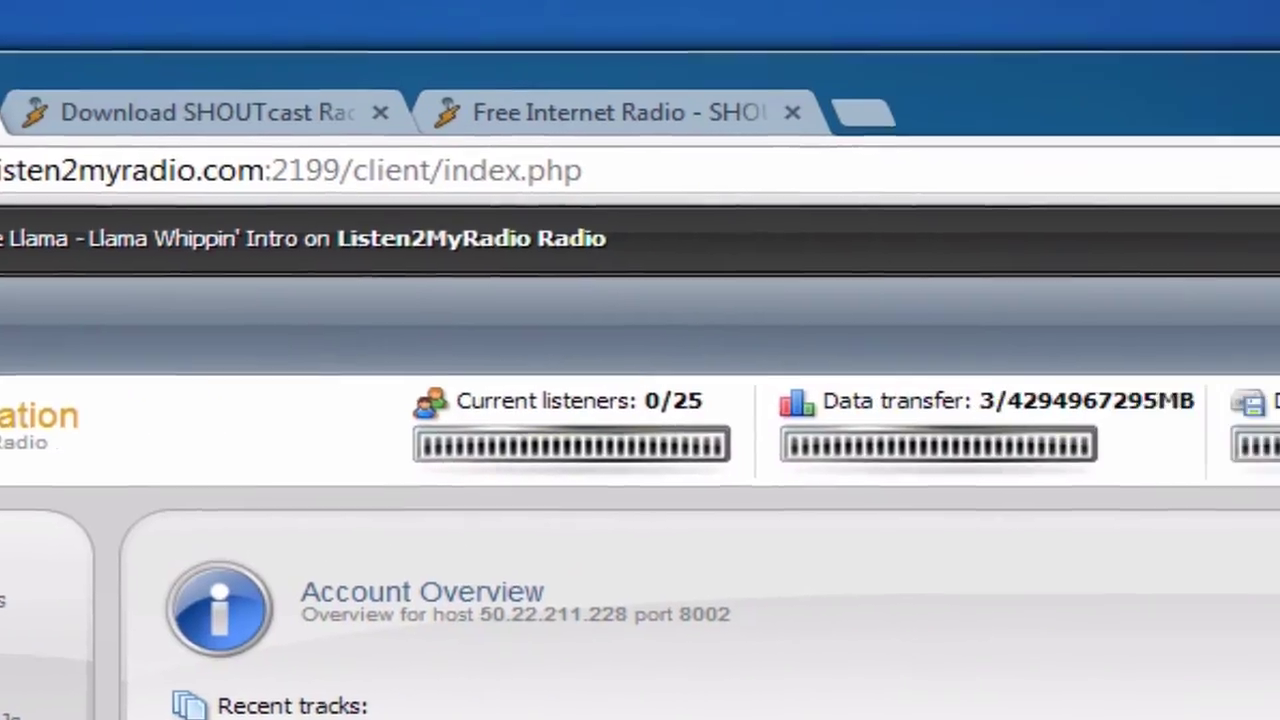